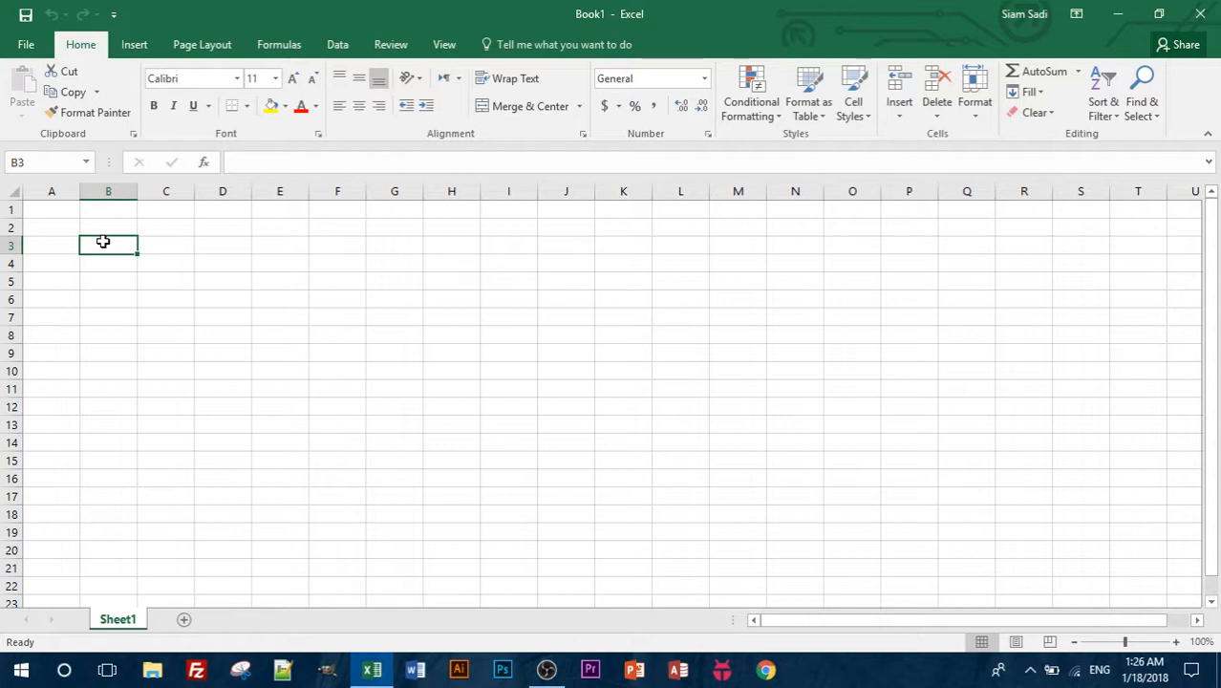
# Start a new query from an Access database, using the Database2 file in the Documents folder as the source
pyautogui.click(339, 45)
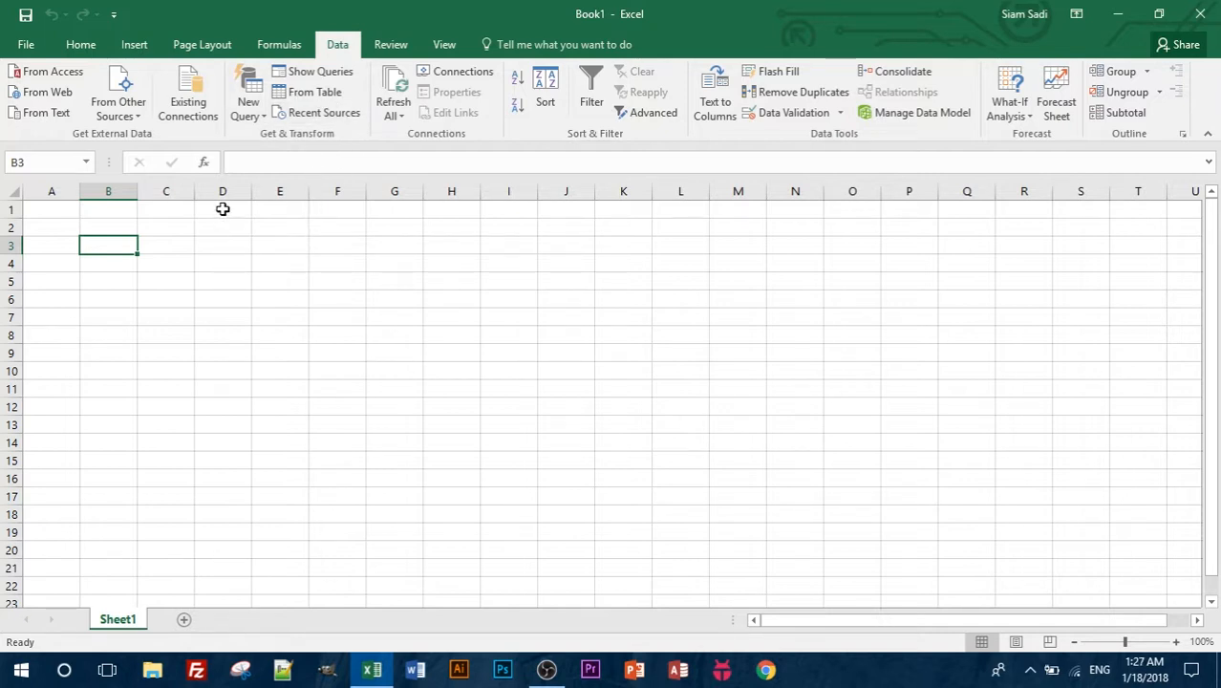
pyautogui.click(252, 116)
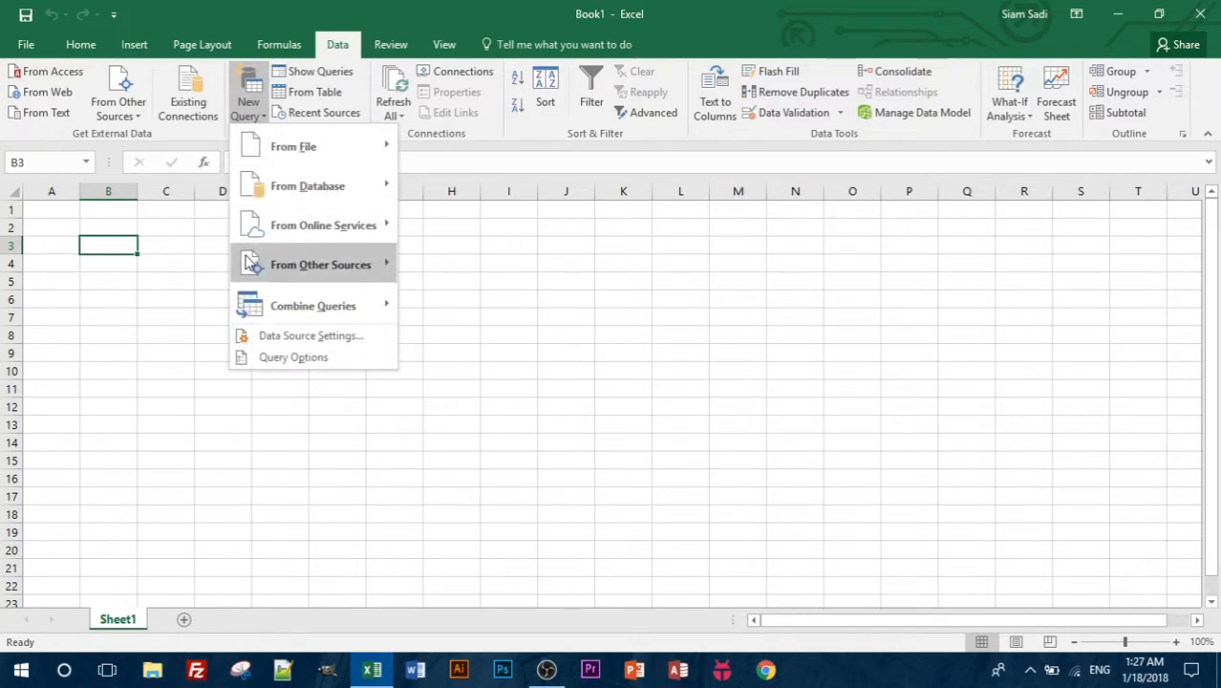
pyautogui.moveTo(246, 251)
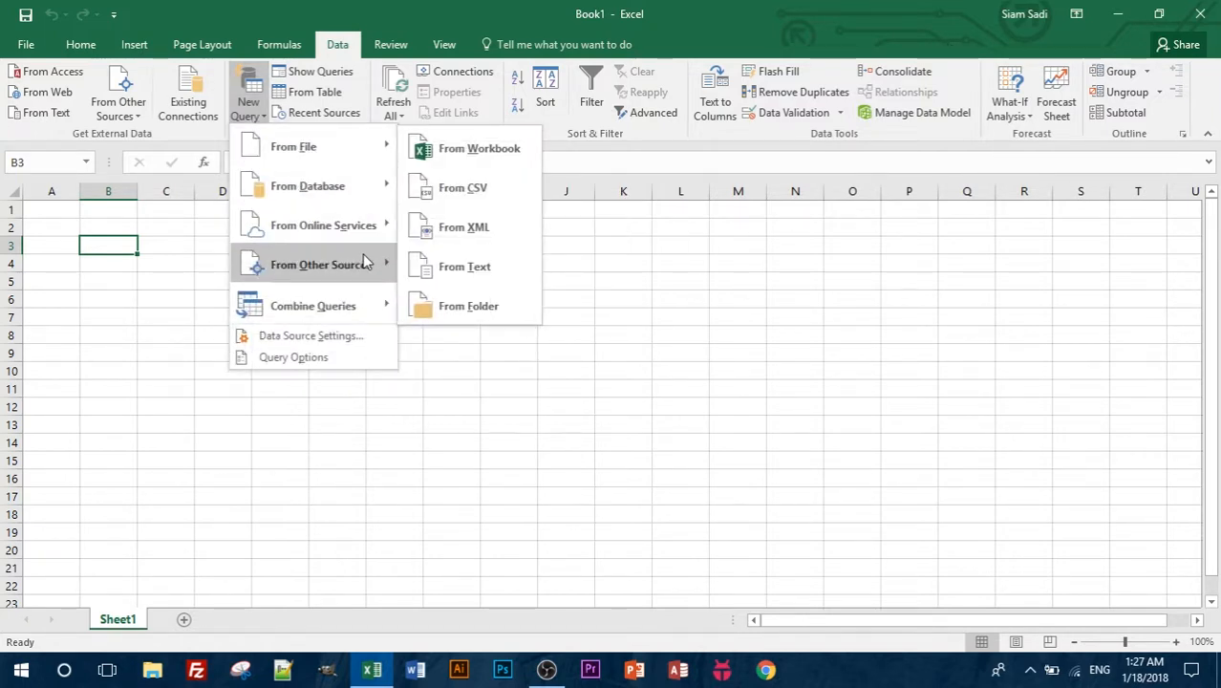
pyautogui.moveTo(341, 201)
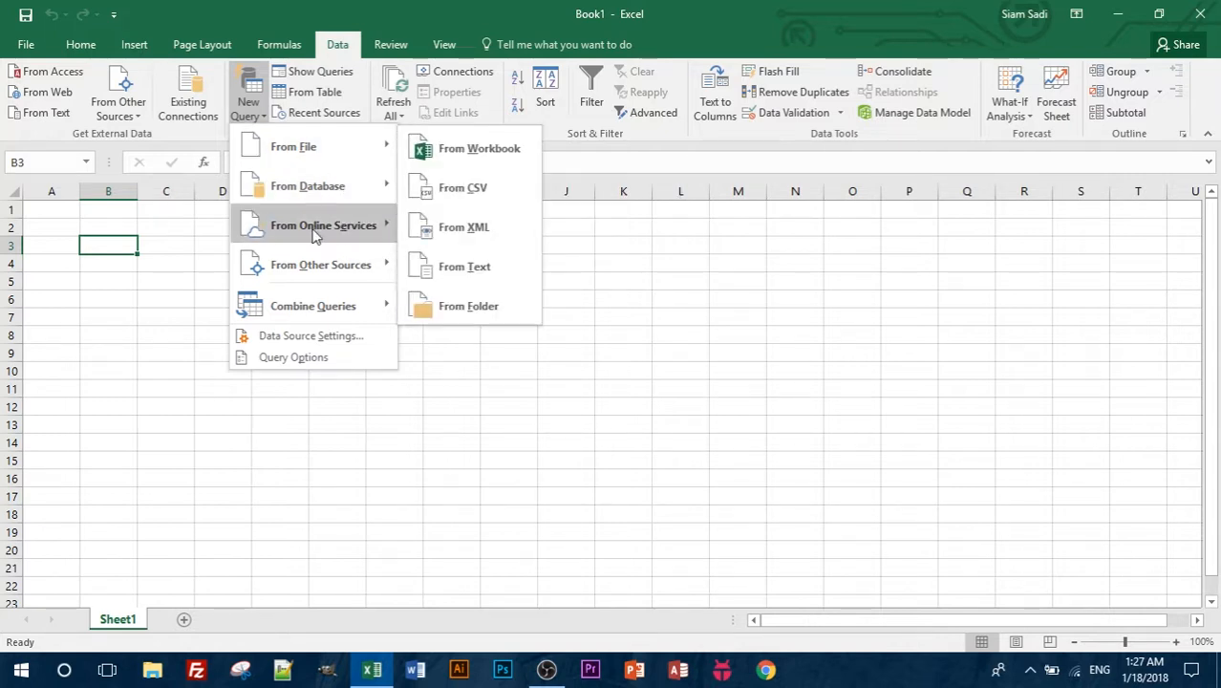
pyautogui.moveTo(320, 275)
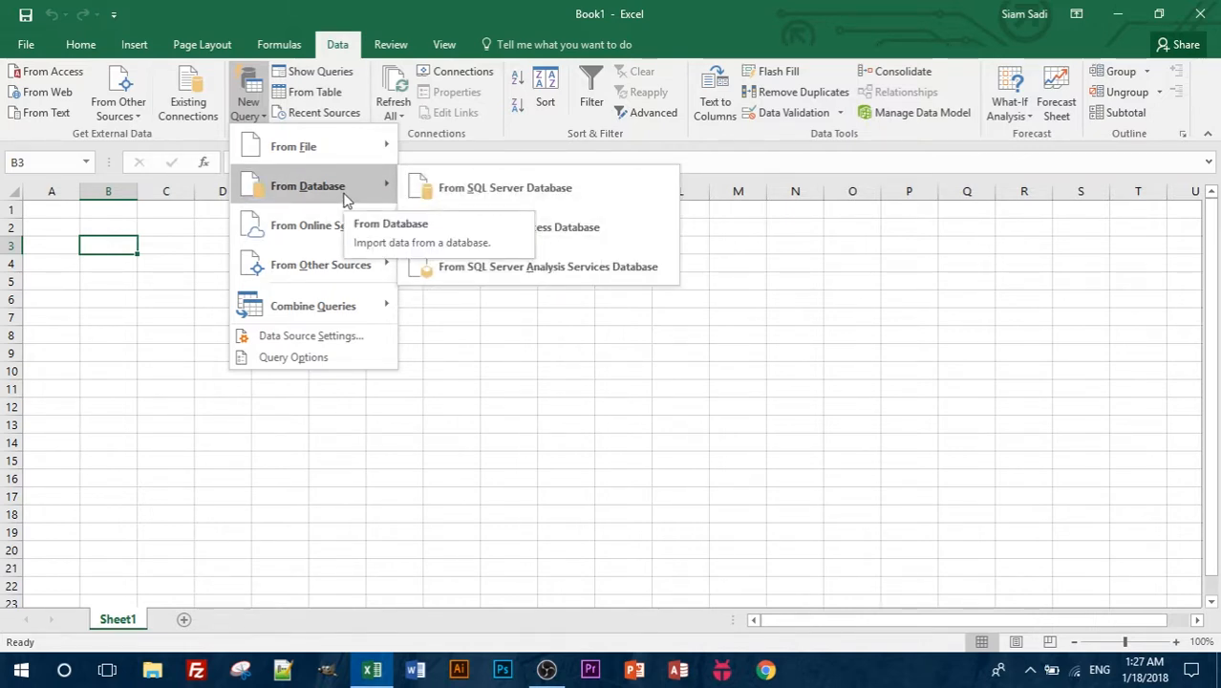
pyautogui.click(607, 233)
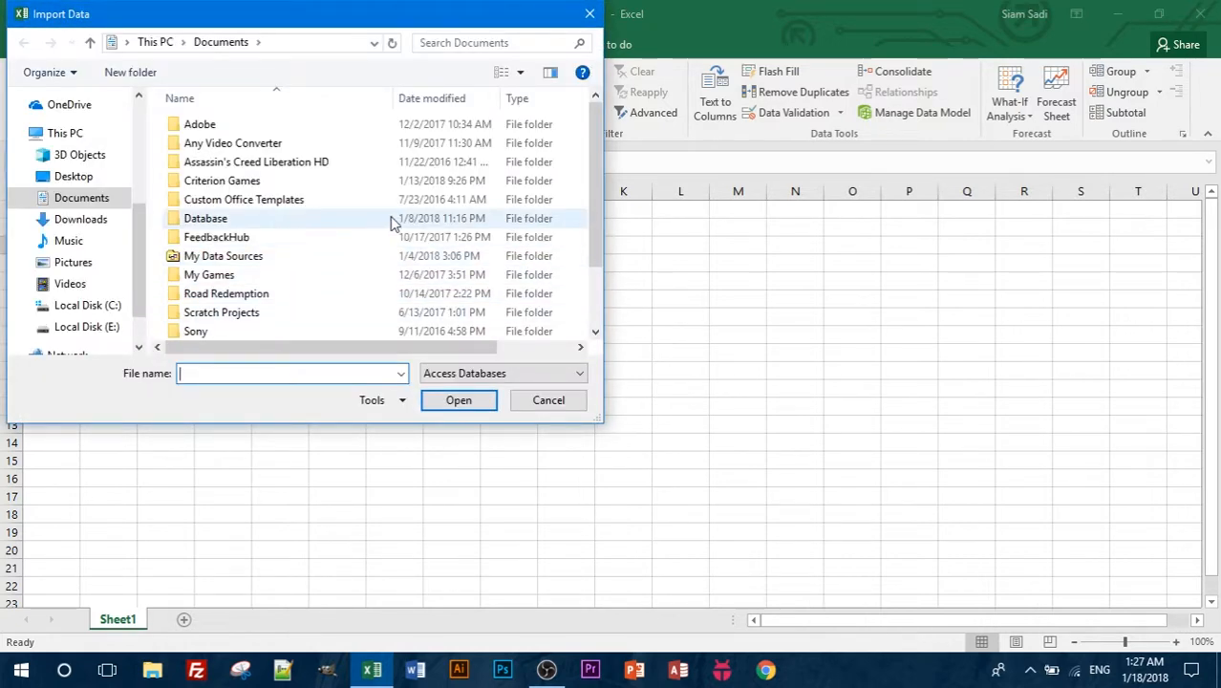
pyautogui.scroll(-2, 597, 228)
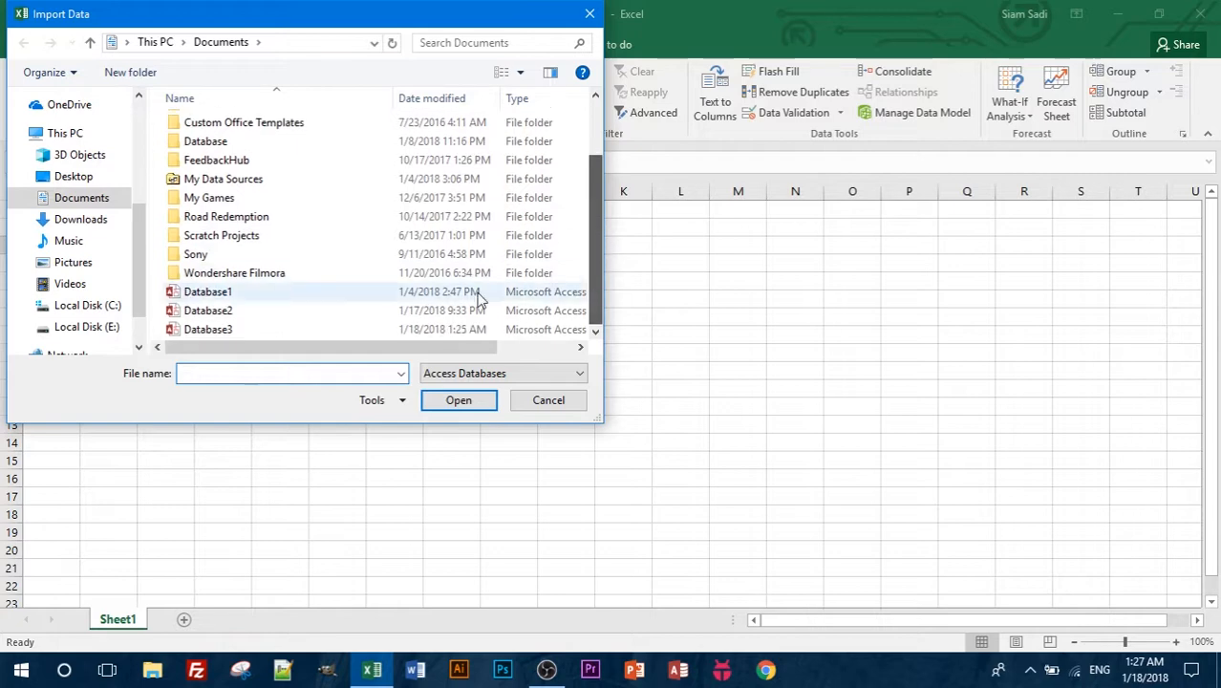
pyautogui.click(312, 316)
pyautogui.click(442, 399)
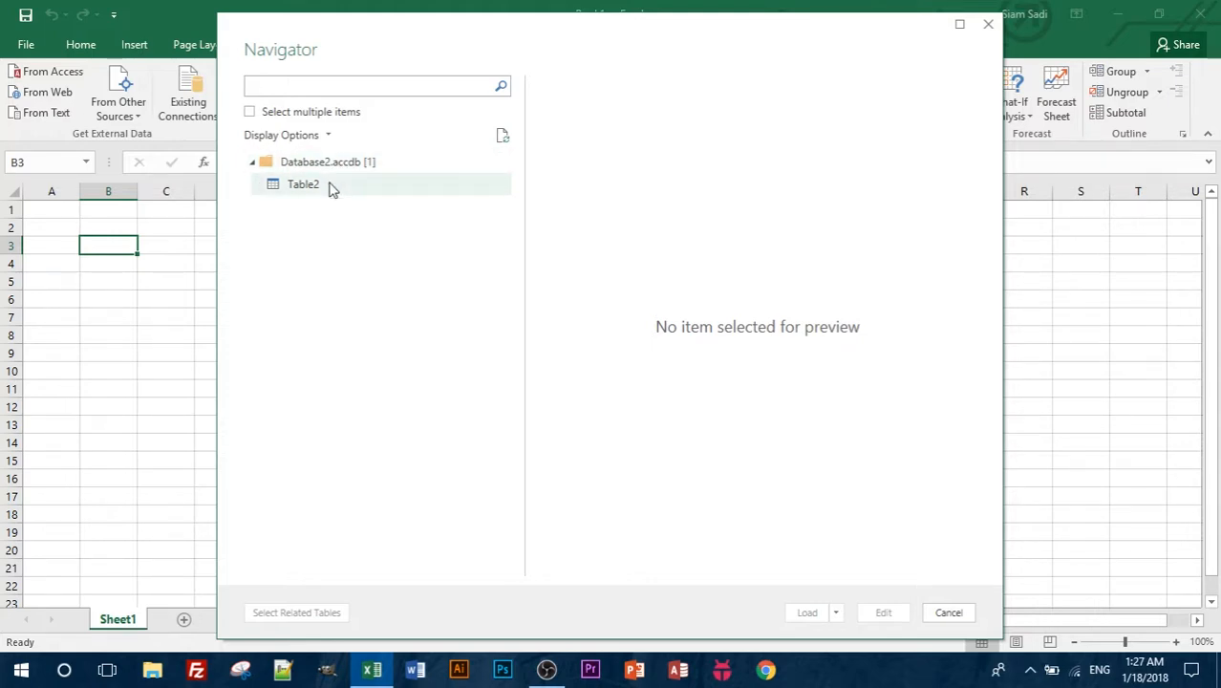
# Open Table2 of the database for editing in the Query Editor and refresh all previews
pyautogui.click(331, 189)
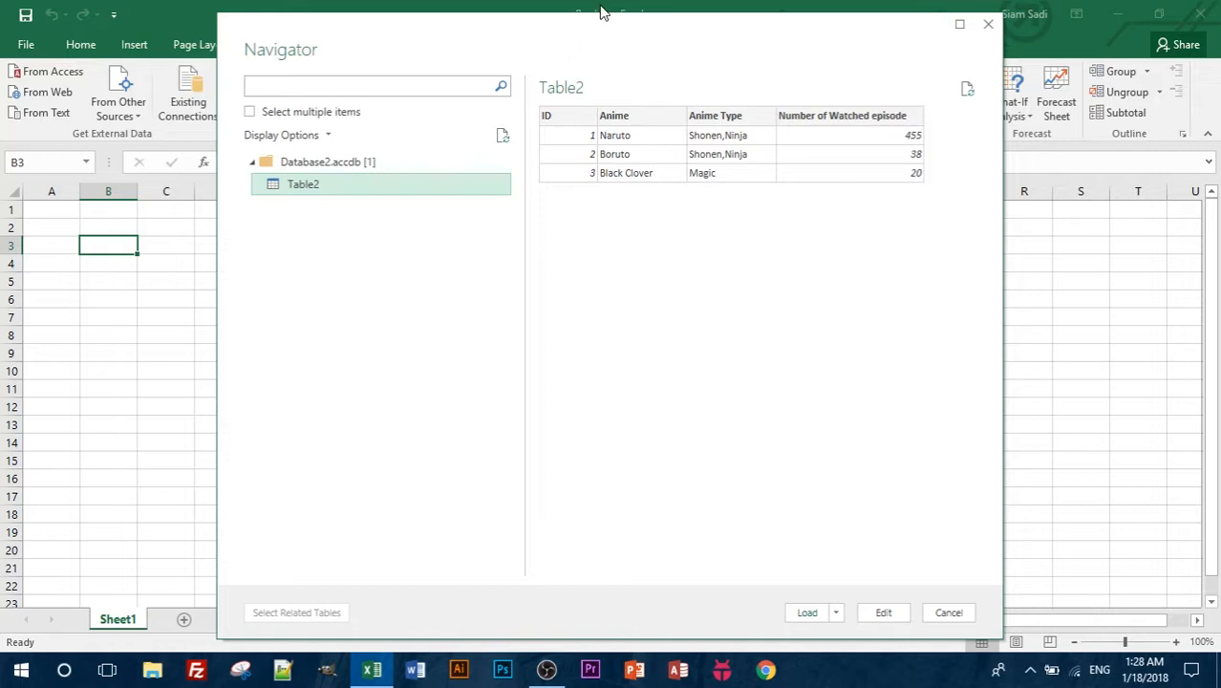
pyautogui.moveTo(600, 13)
pyautogui.mouseDown()
pyautogui.moveTo(576, 190)
pyautogui.moveTo(589, 161)
pyautogui.moveTo(583, 30)
pyautogui.mouseUp()
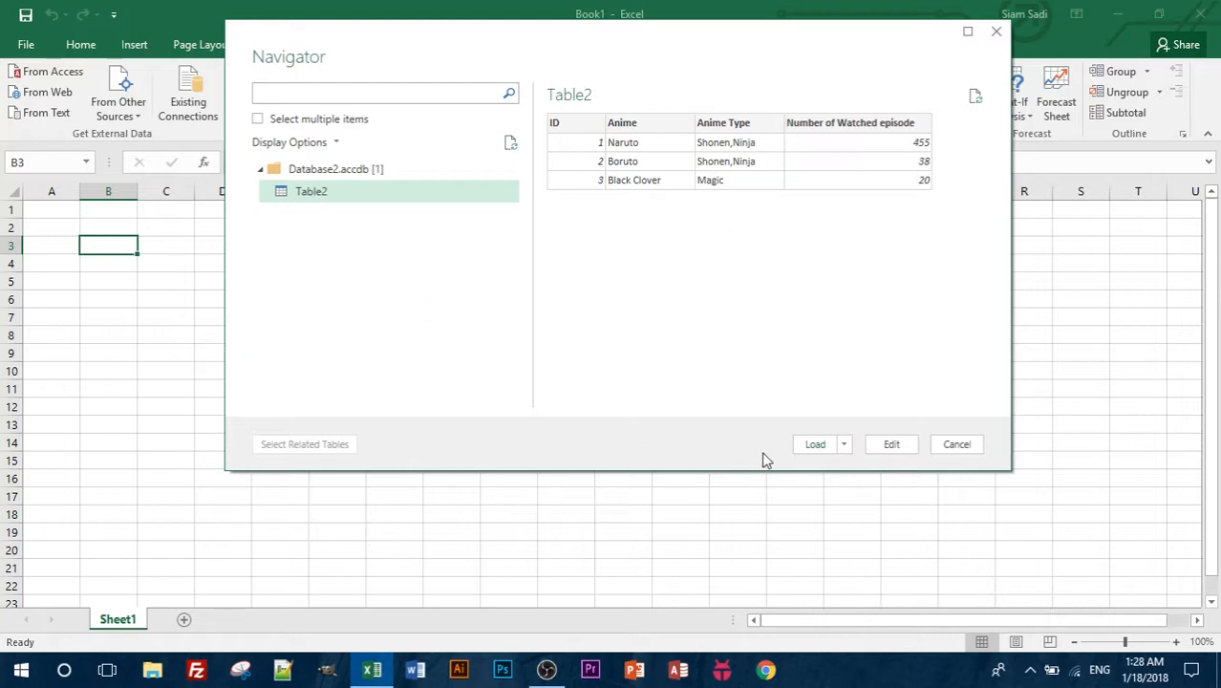
pyautogui.click(891, 445)
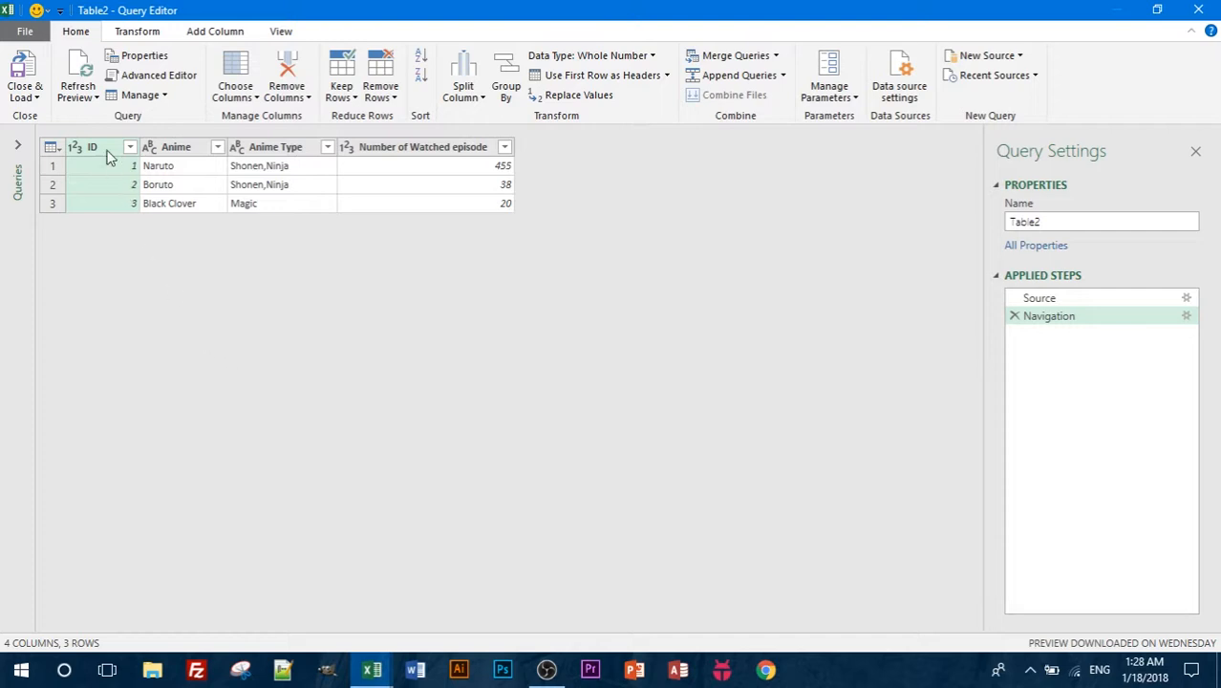
pyautogui.click(95, 98)
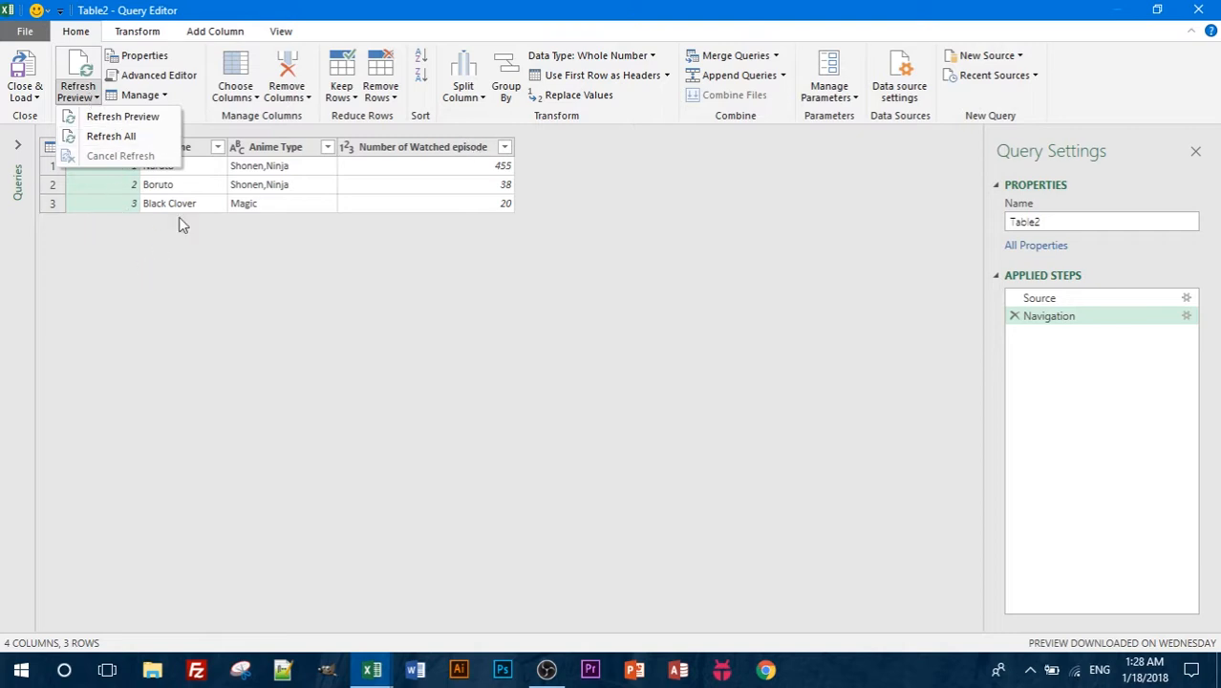
pyautogui.click(111, 136)
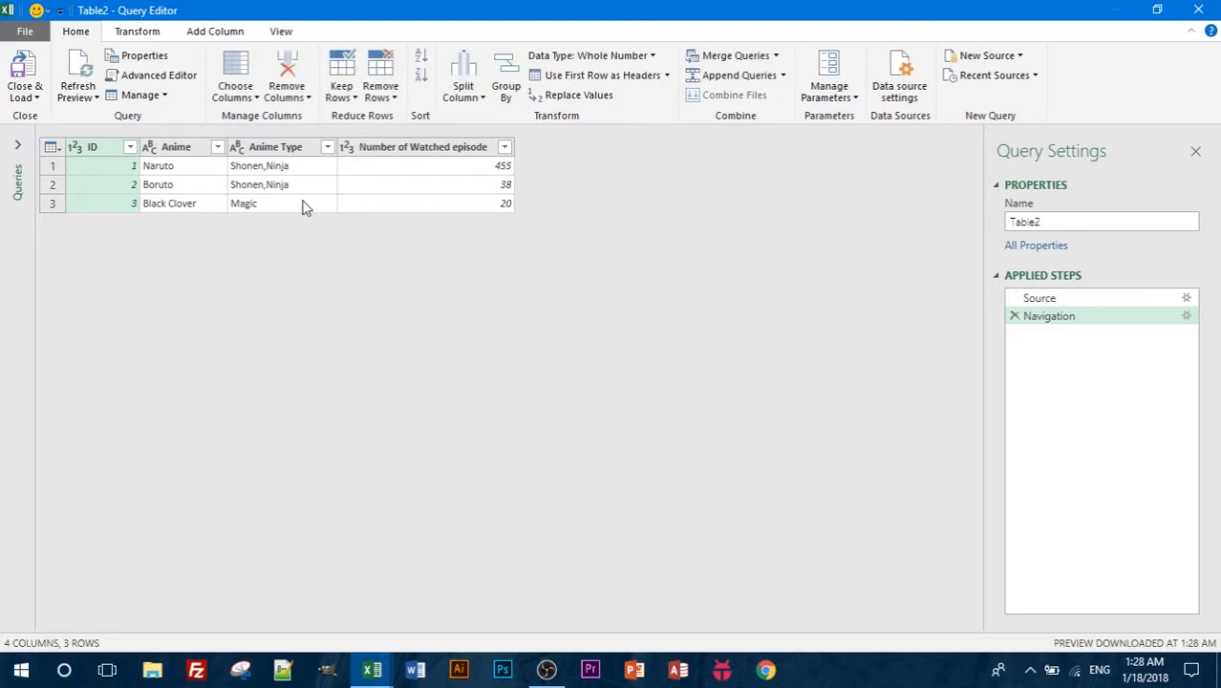
# In the query properties, rename the query to the author's first name and set its description to TestSubject
pyautogui.click(143, 58)
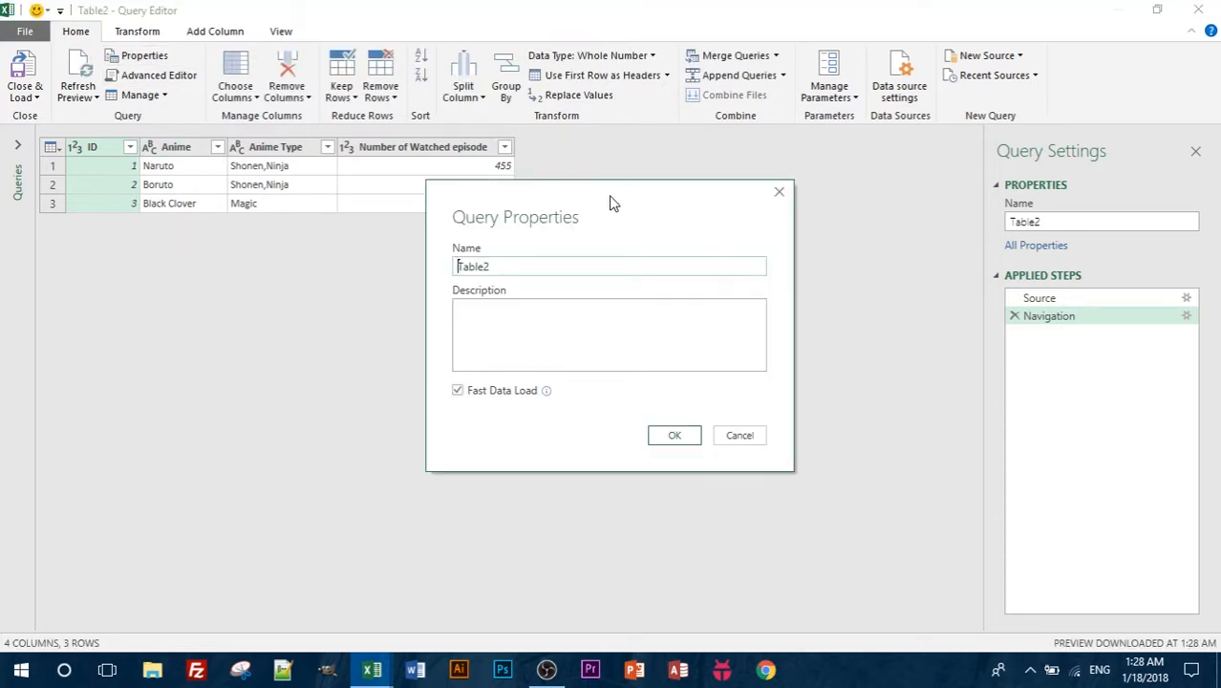
pyautogui.moveTo(612, 203); pyautogui.dragTo(711, 156)
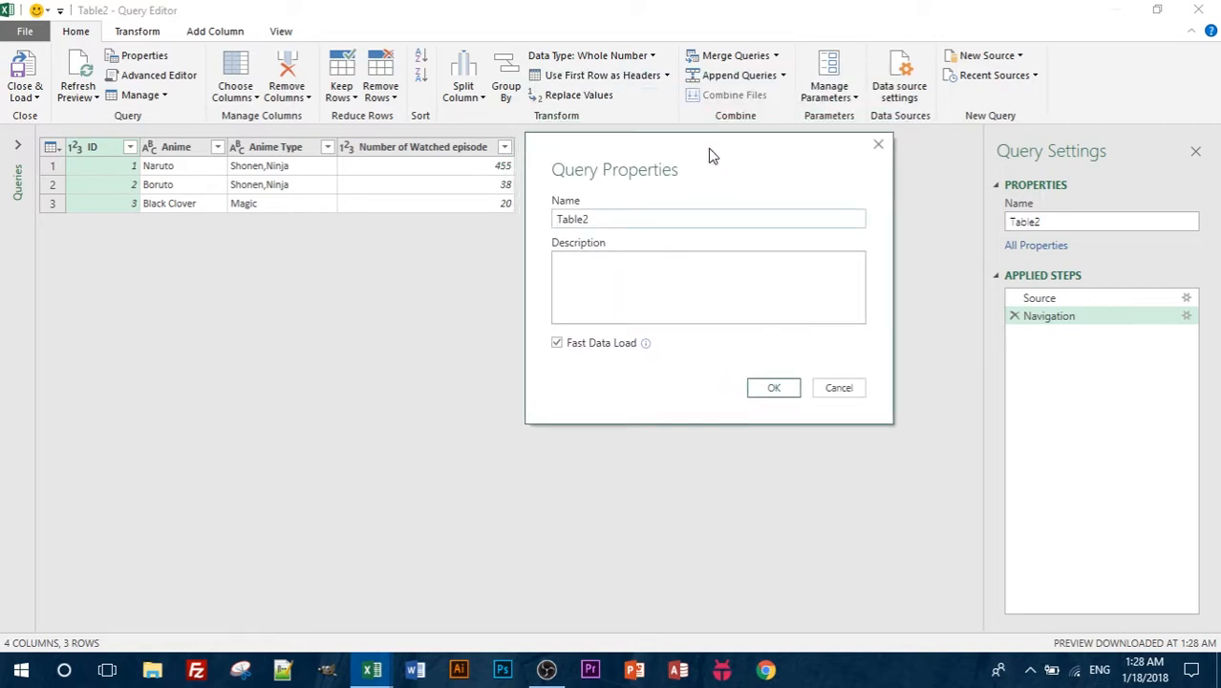
pyautogui.doubleClick(603, 220)
pyautogui.write('Siam')
pyautogui.click(627, 281)
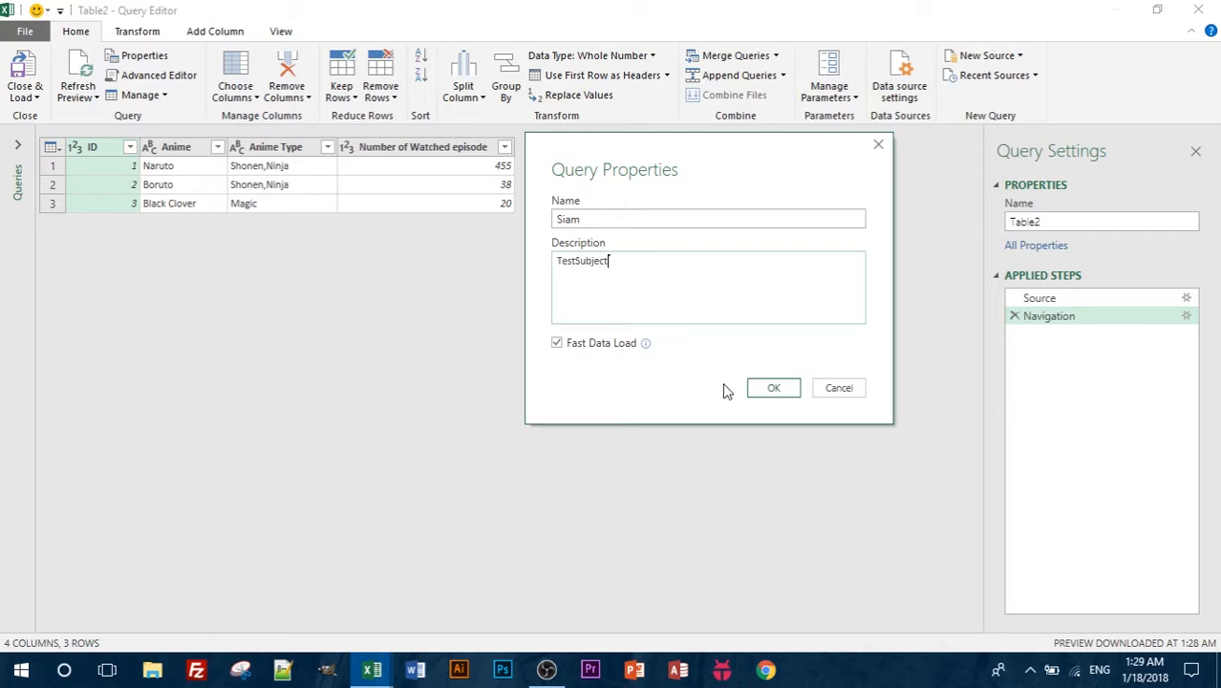
pyautogui.click(774, 390)
# Review the renamed query's properties and its code in the Advanced Editor without changing anything
pyautogui.moveTo(1035, 228); pyautogui.dragTo(993, 233)
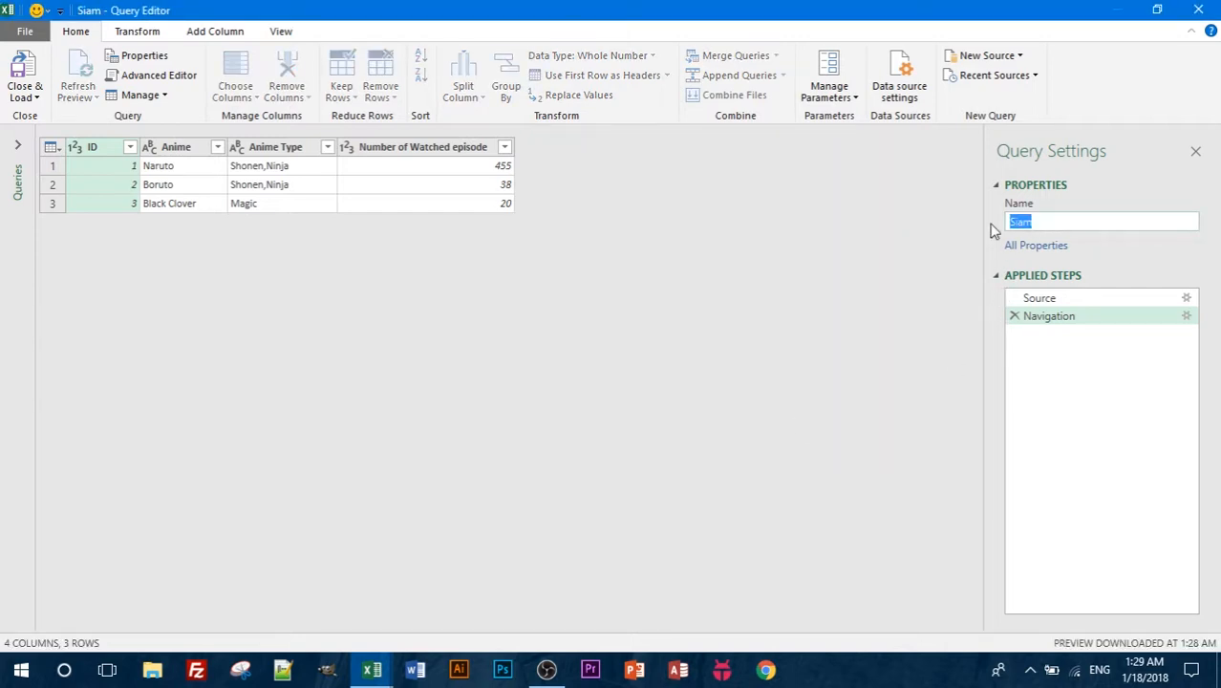
pyautogui.click(1032, 251)
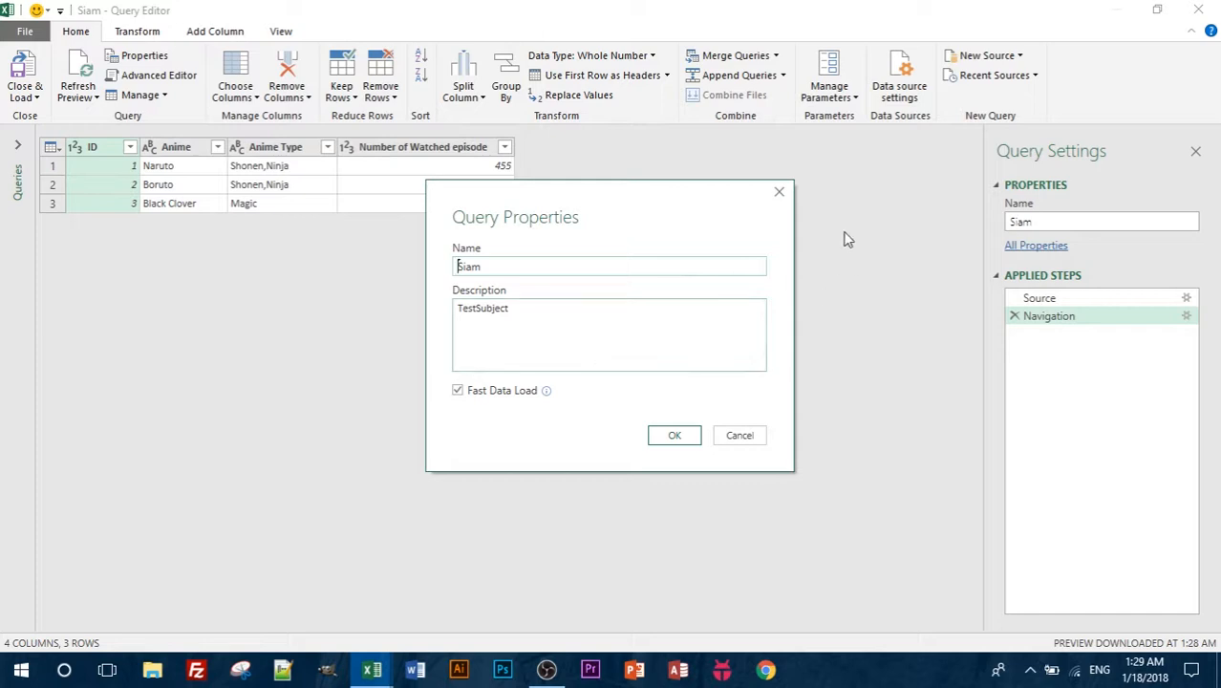
pyautogui.click(781, 194)
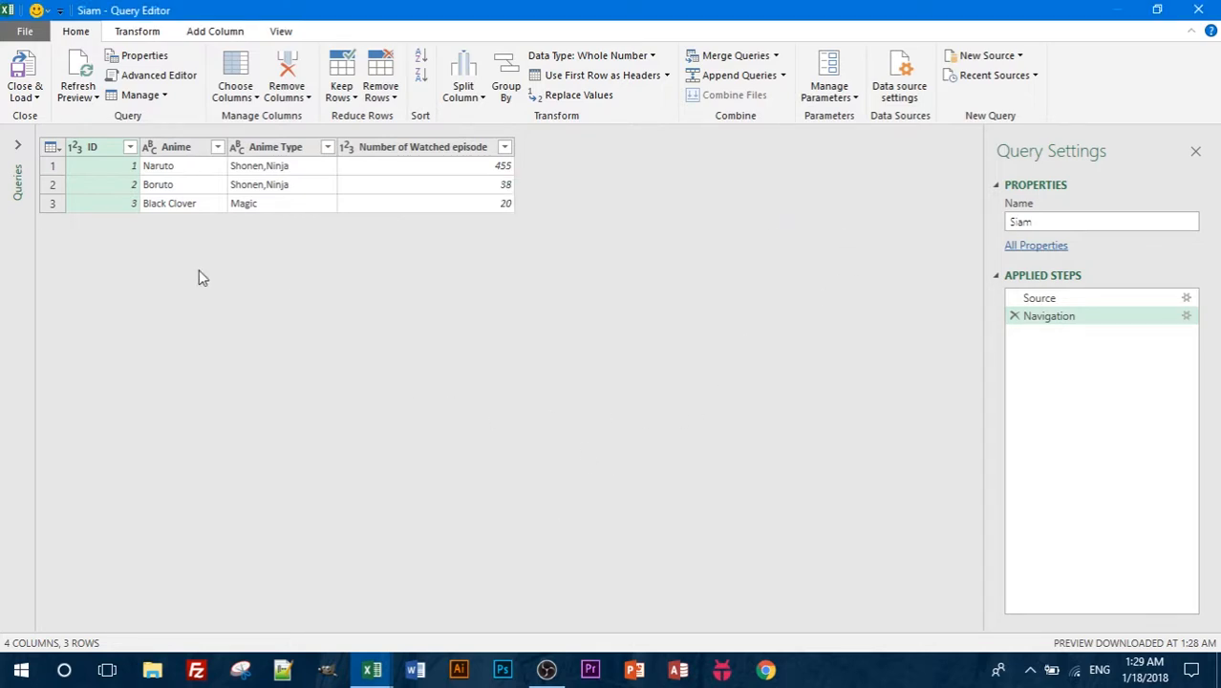
pyautogui.click(144, 78)
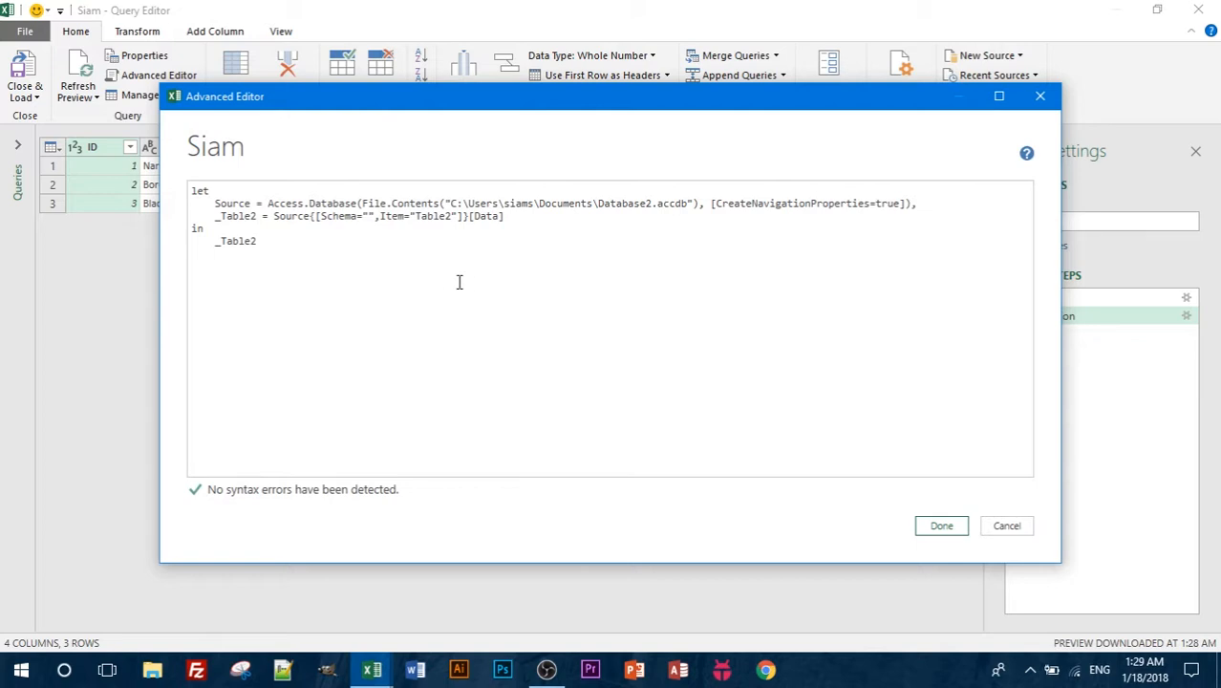
pyautogui.click(1039, 95)
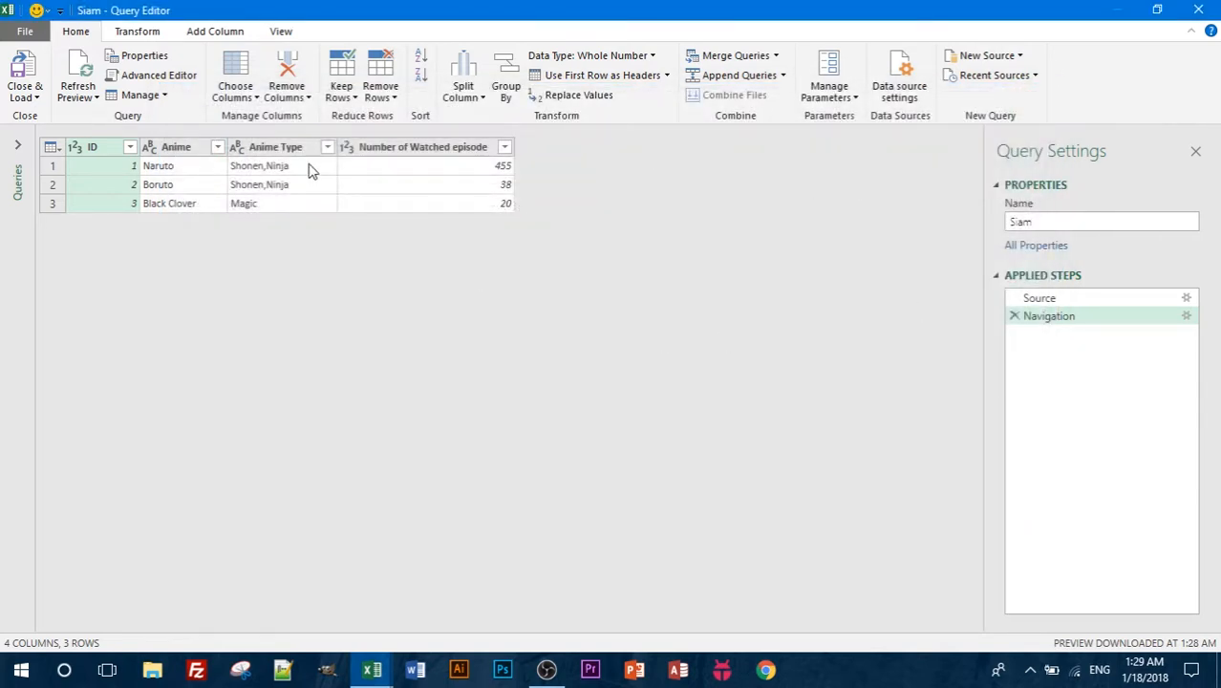
# Create a new query that references the current one, and compare the applied steps of both
pyautogui.click(140, 96)
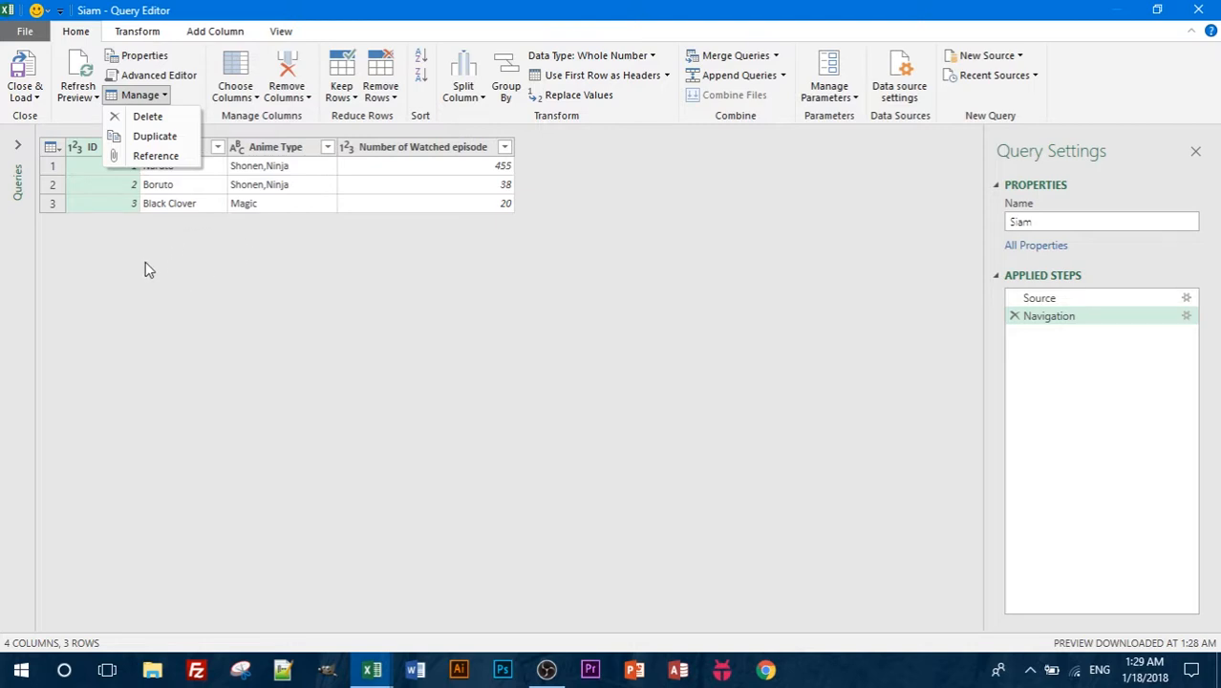
pyautogui.click(156, 157)
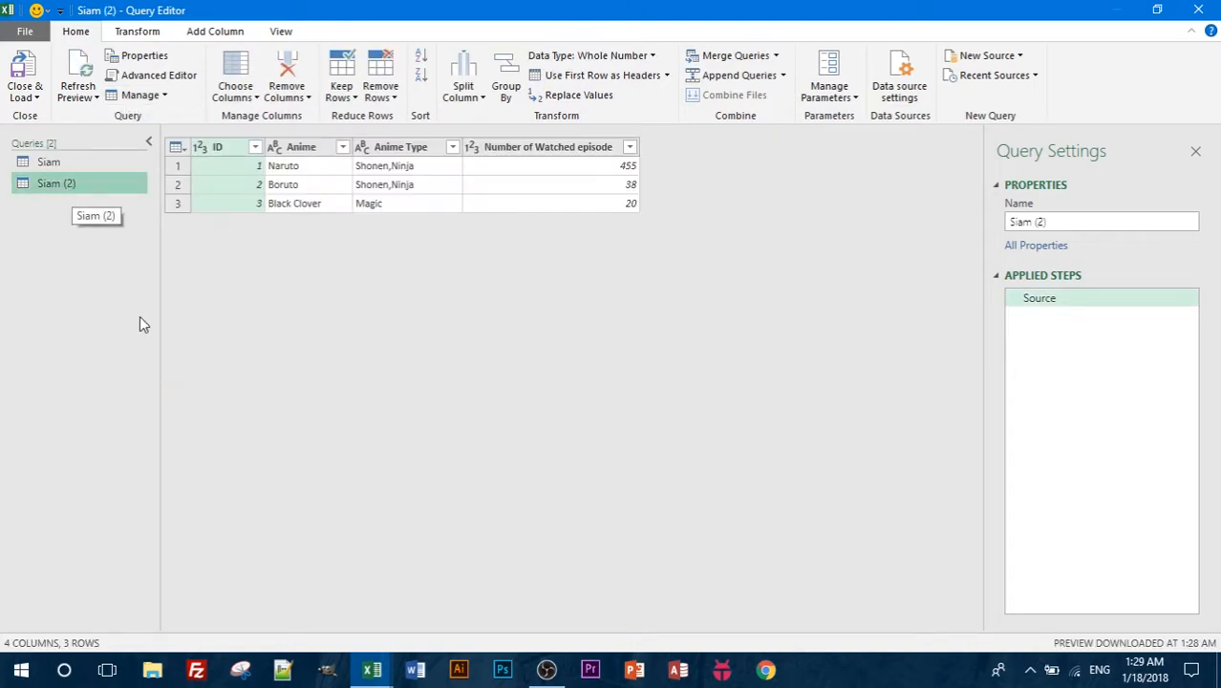
pyautogui.click(76, 166)
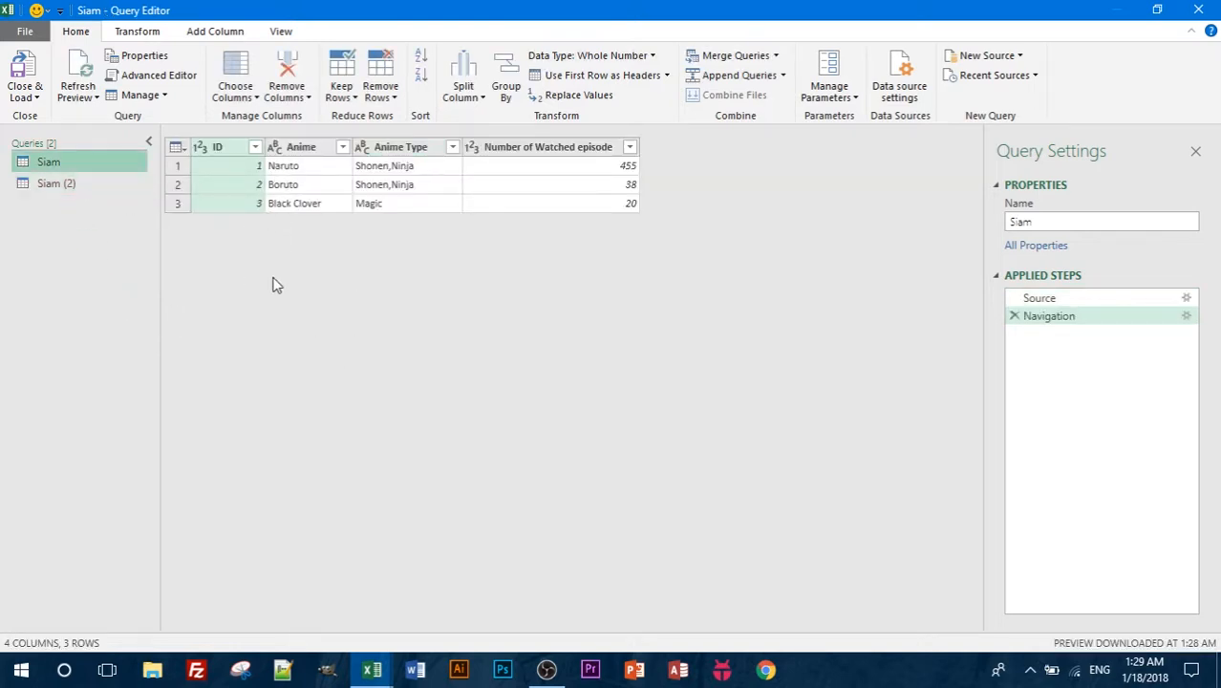
pyautogui.click(84, 184)
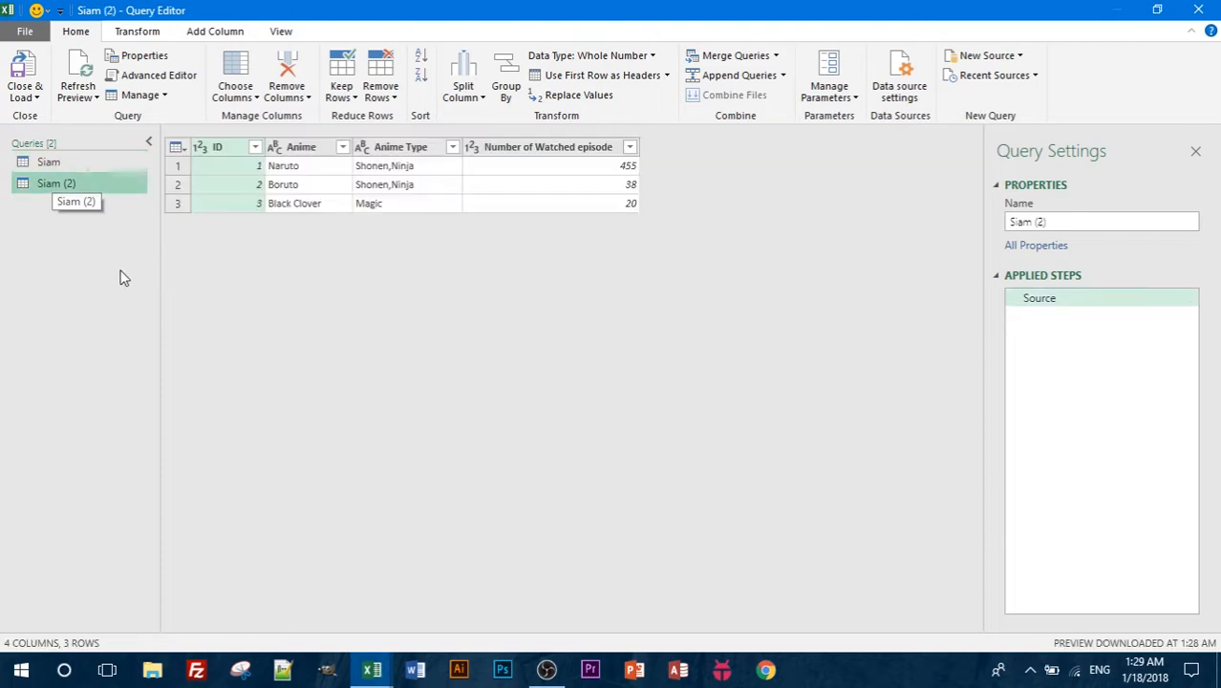
# Duplicate the original query and compare the copy with the original and the referencing query
pyautogui.click(109, 164)
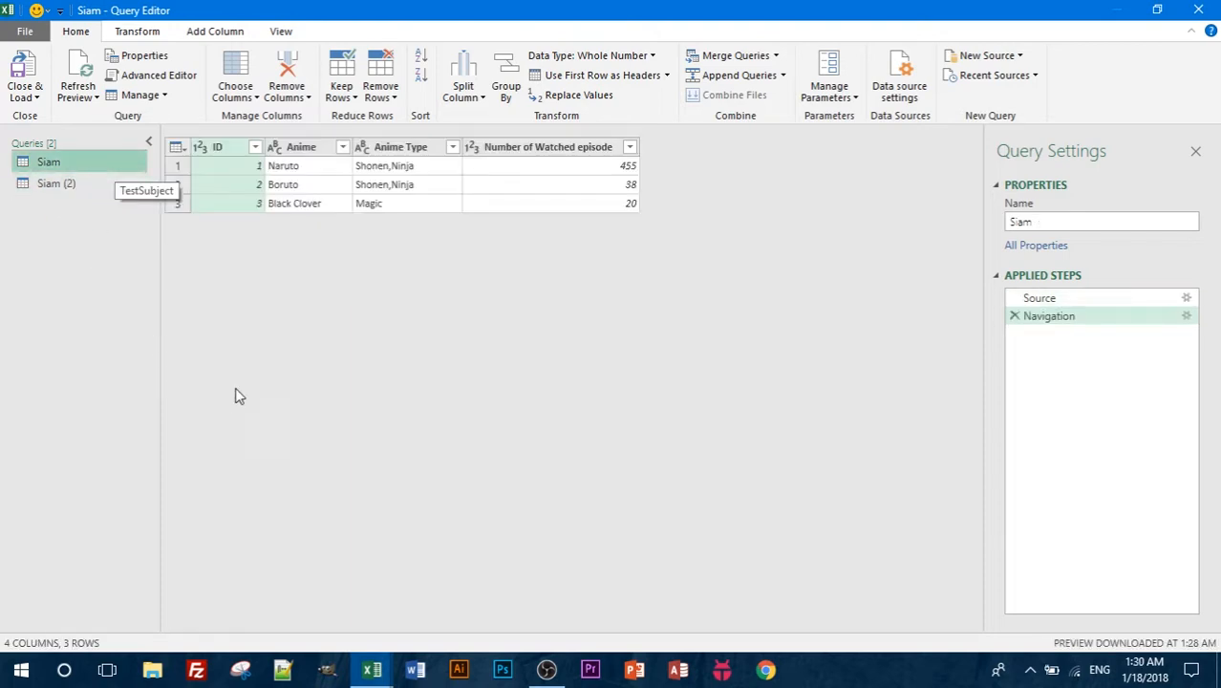
pyautogui.click(155, 96)
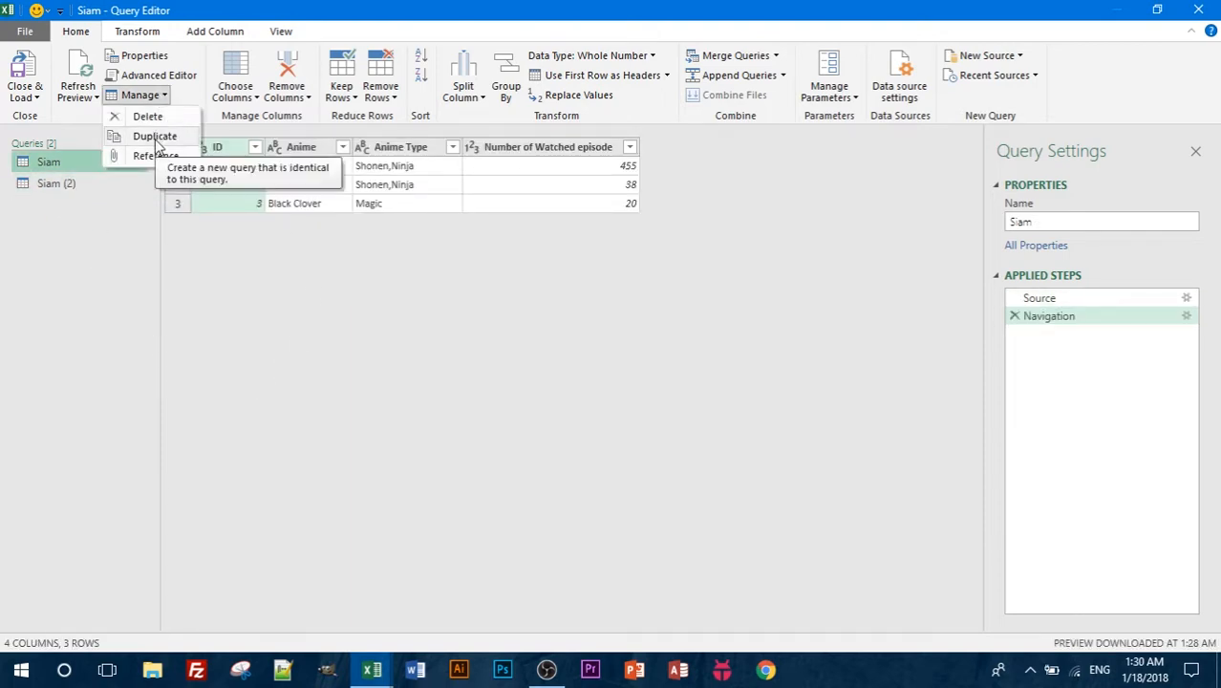
pyautogui.click(155, 137)
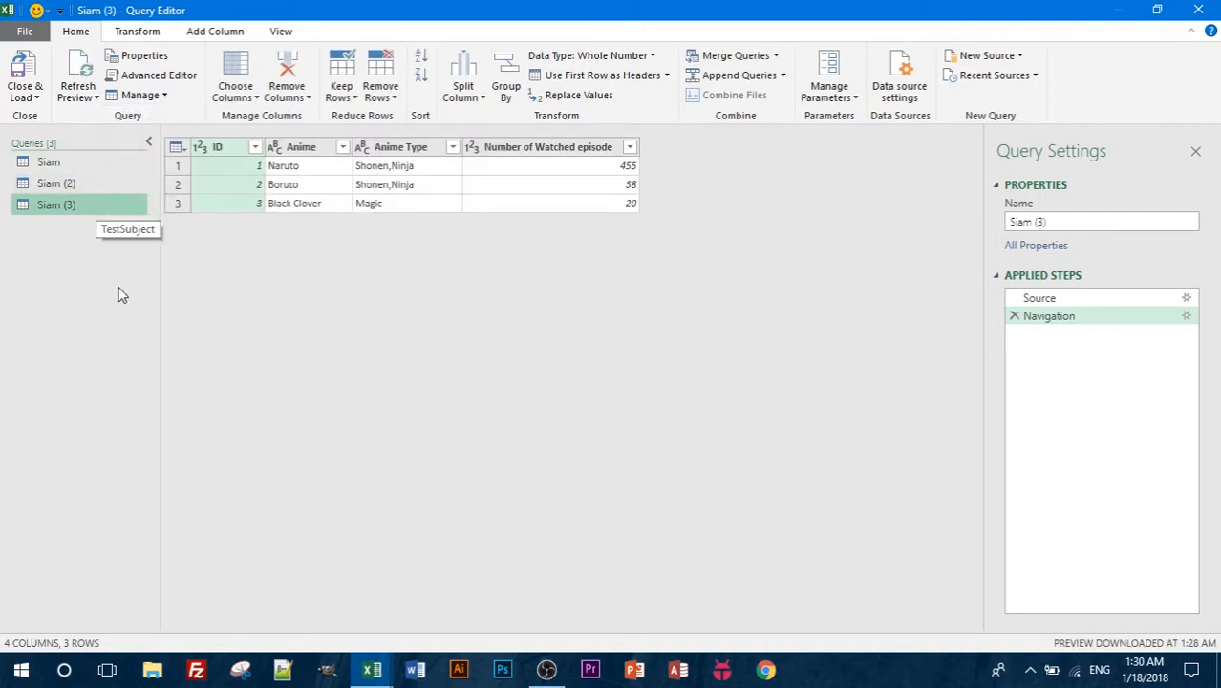
pyautogui.click(68, 164)
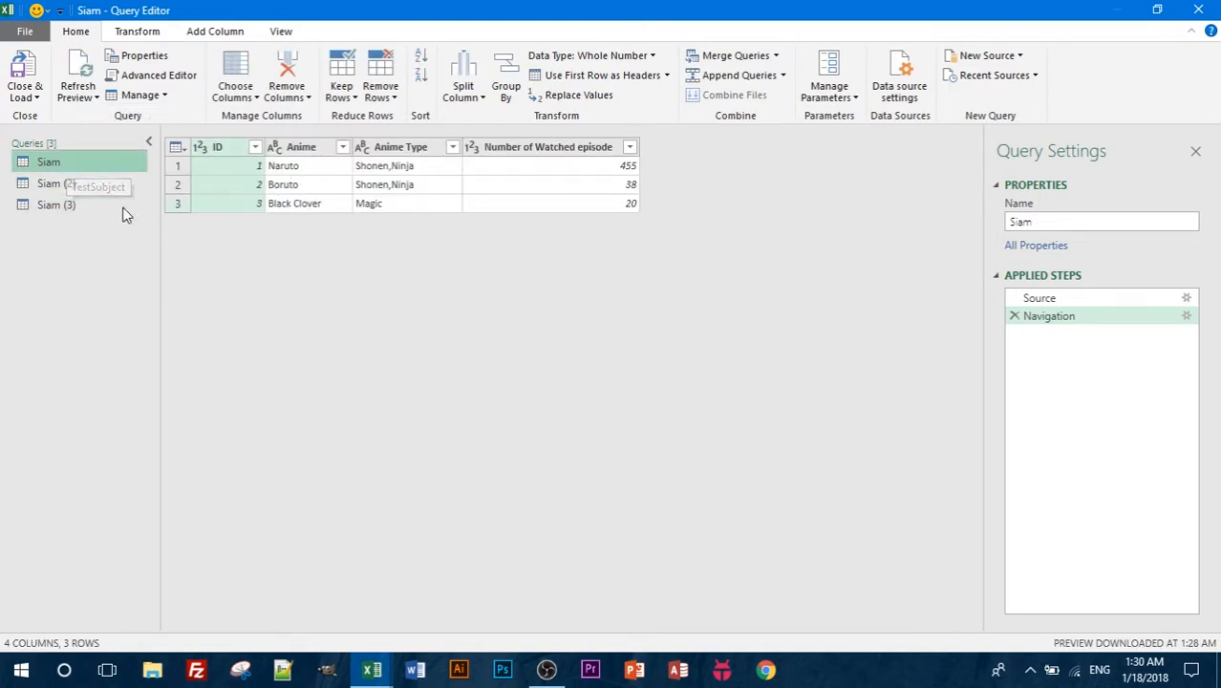
pyautogui.click(71, 204)
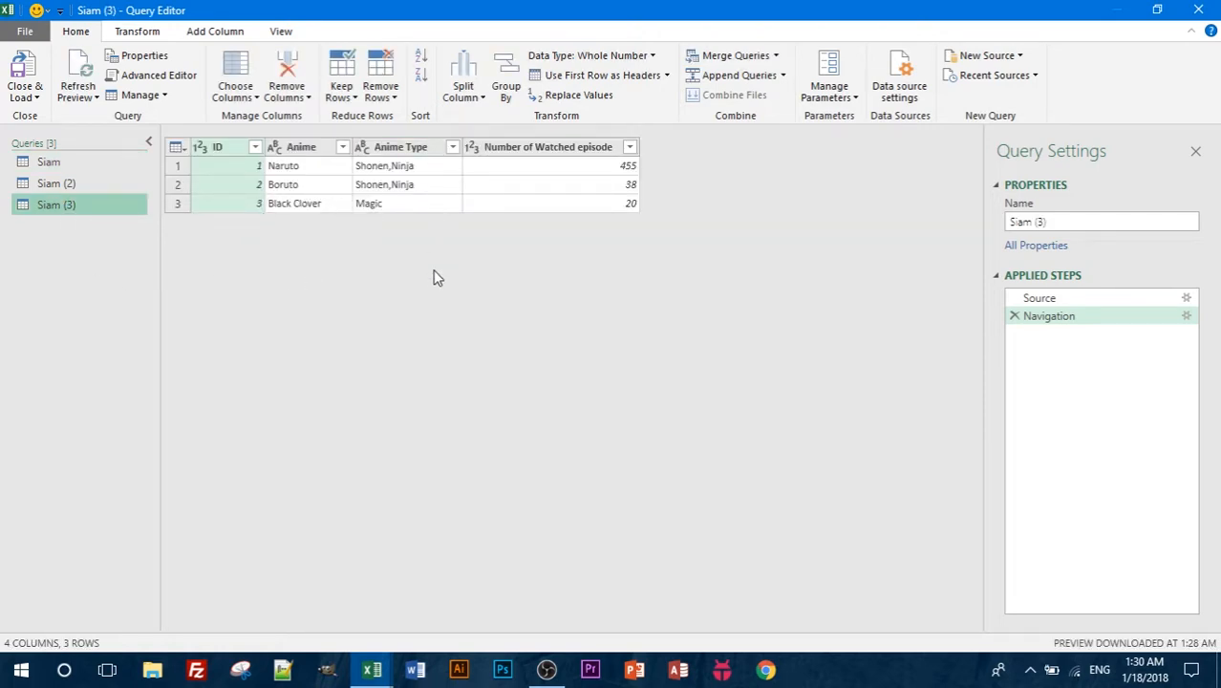
pyautogui.click(77, 185)
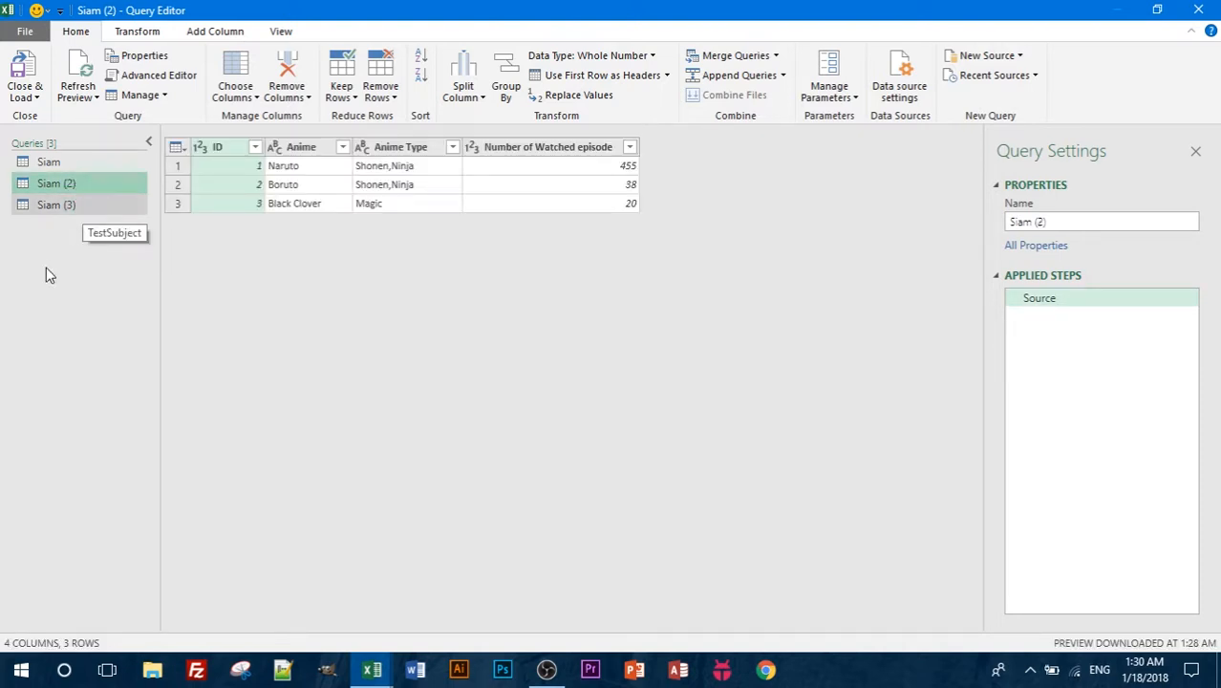
pyautogui.click(69, 204)
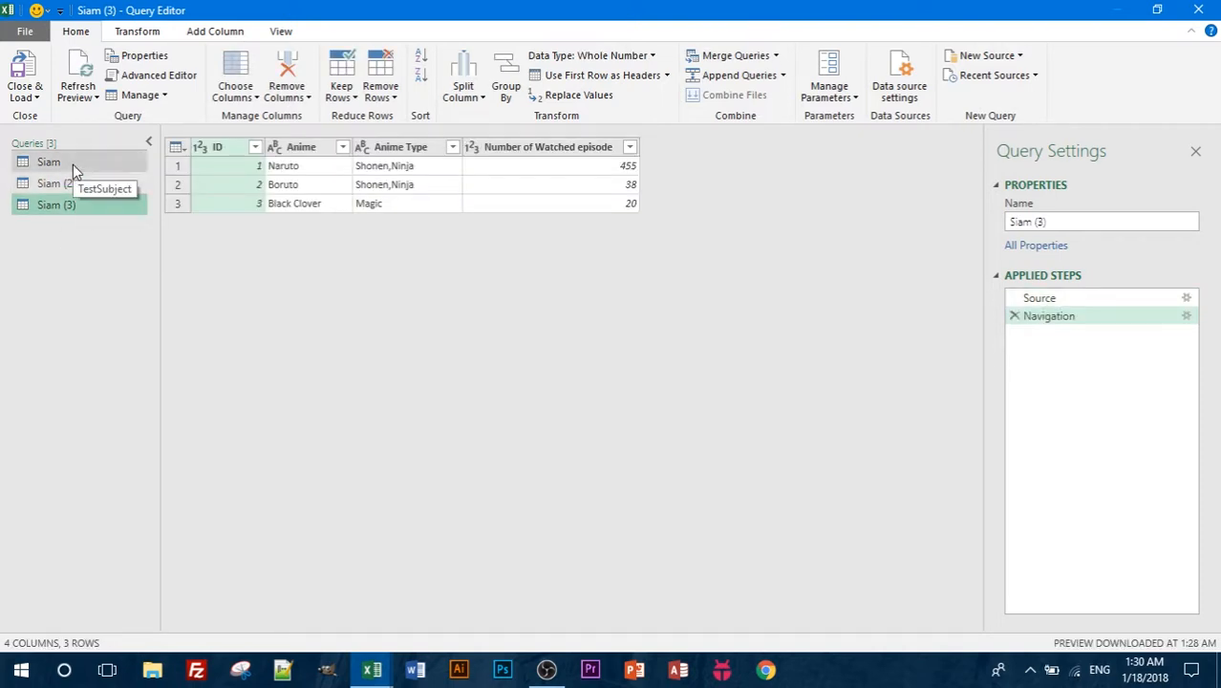
# Try to delete the original query while the referencing query still depends on it
pyautogui.click(71, 163)
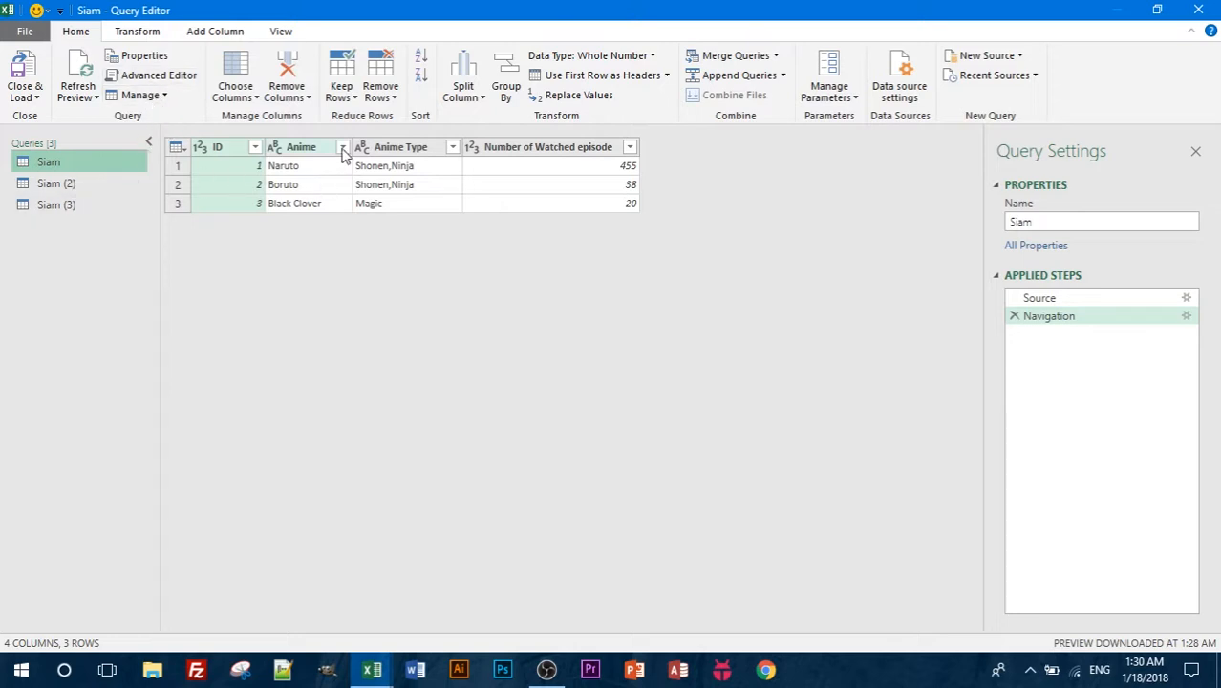
pyautogui.click(153, 96)
pyautogui.click(143, 116)
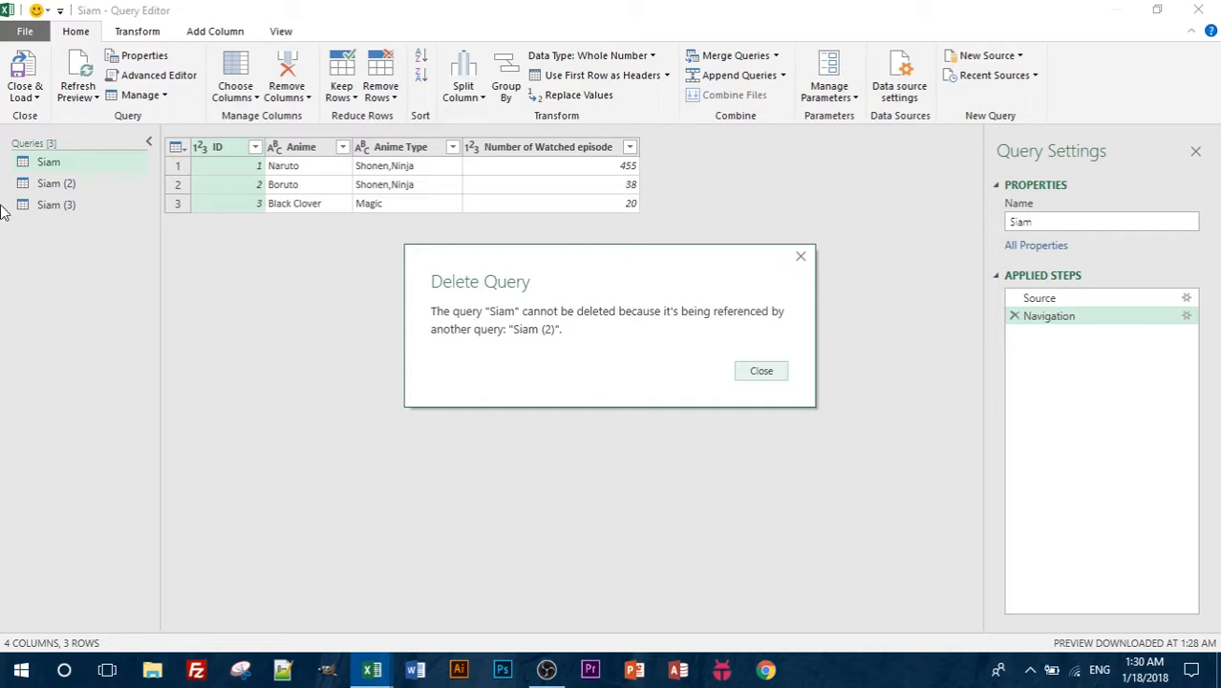
pyautogui.click(763, 372)
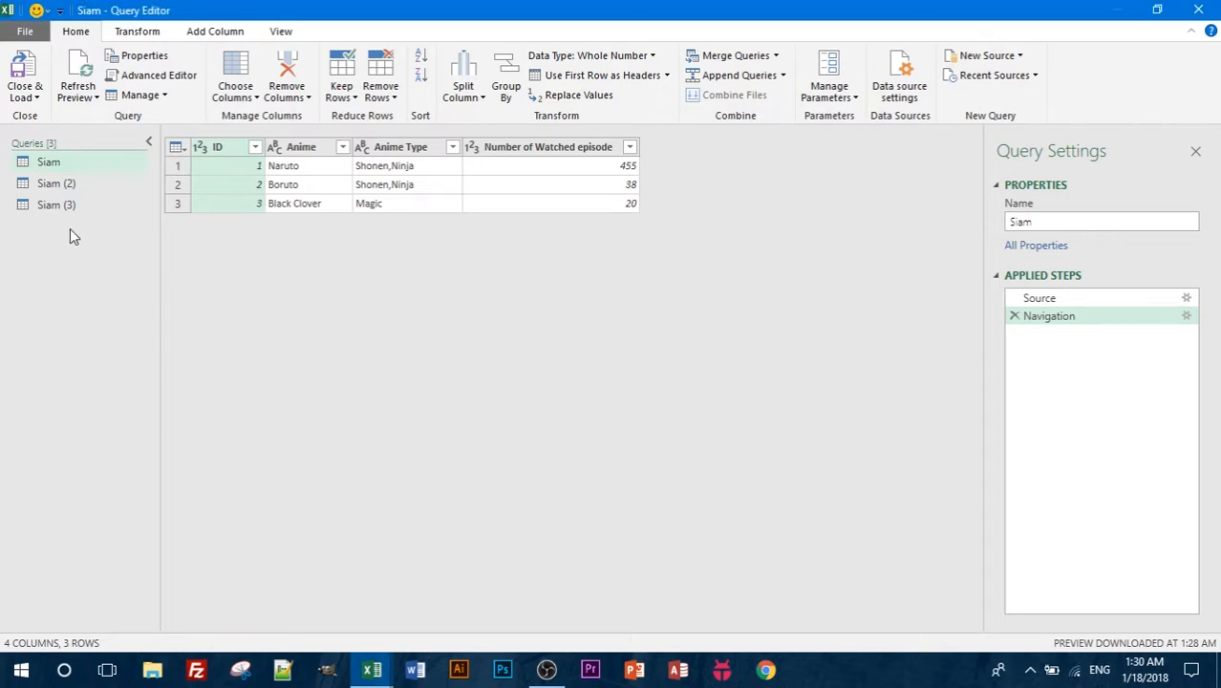
# Delete the duplicated third query from the query list
pyautogui.click(55, 205)
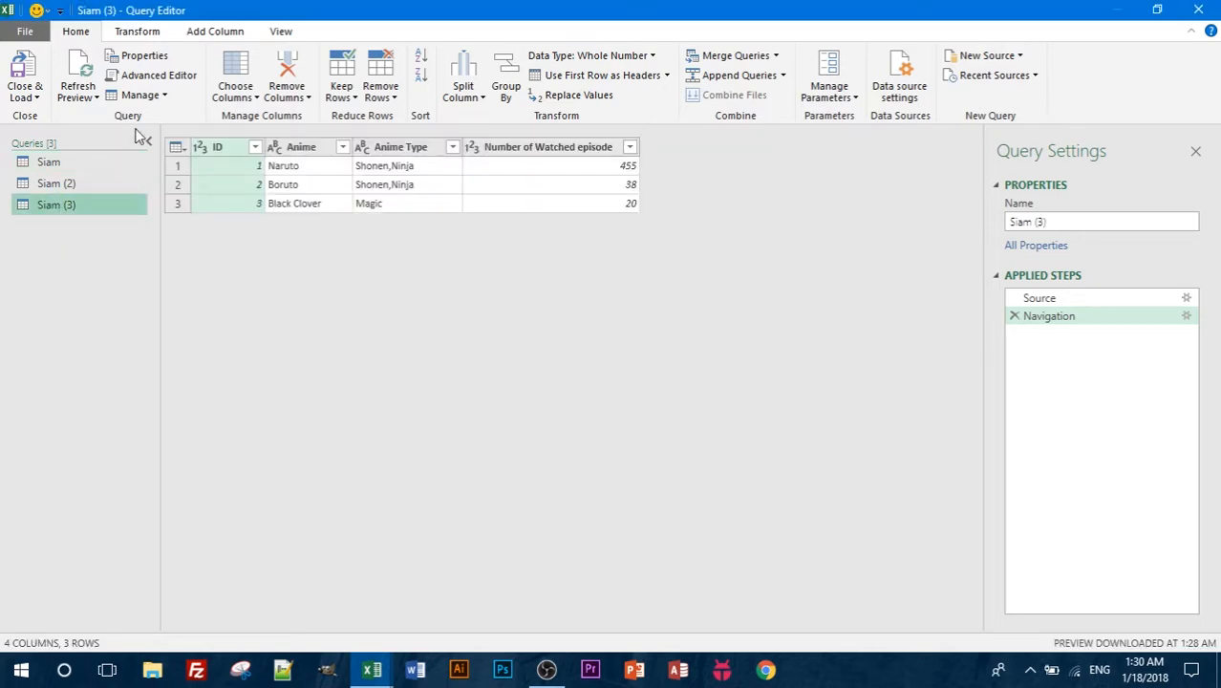
pyautogui.click(144, 96)
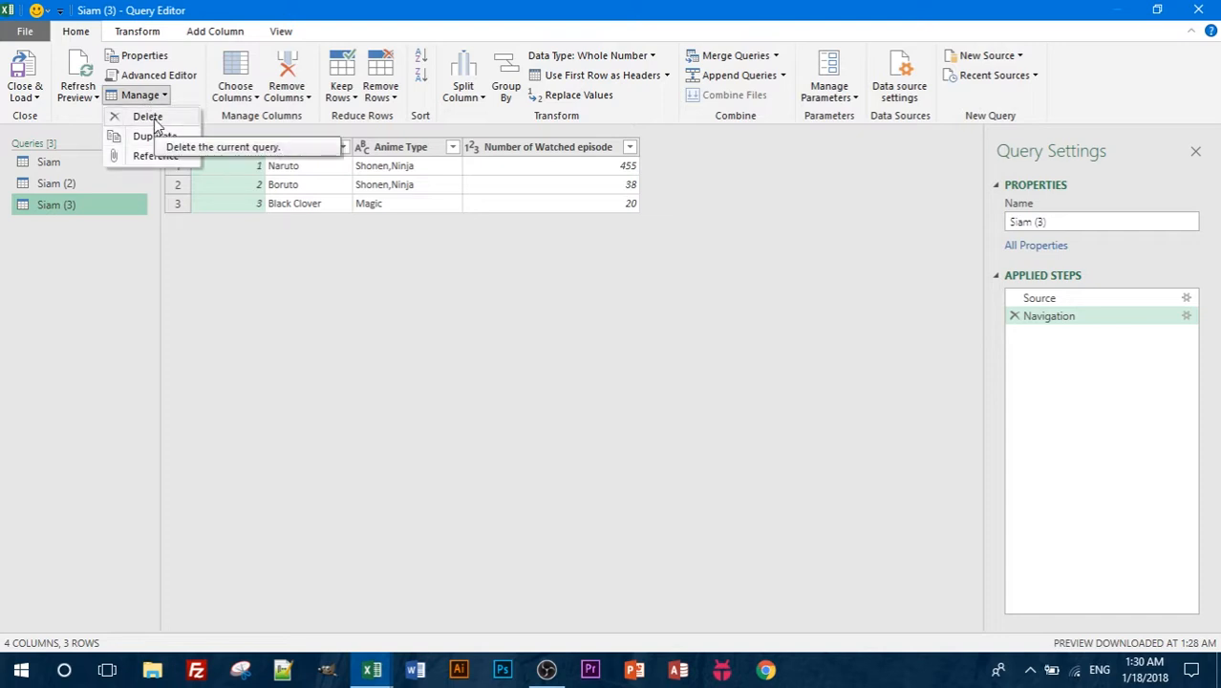
pyautogui.click(153, 117)
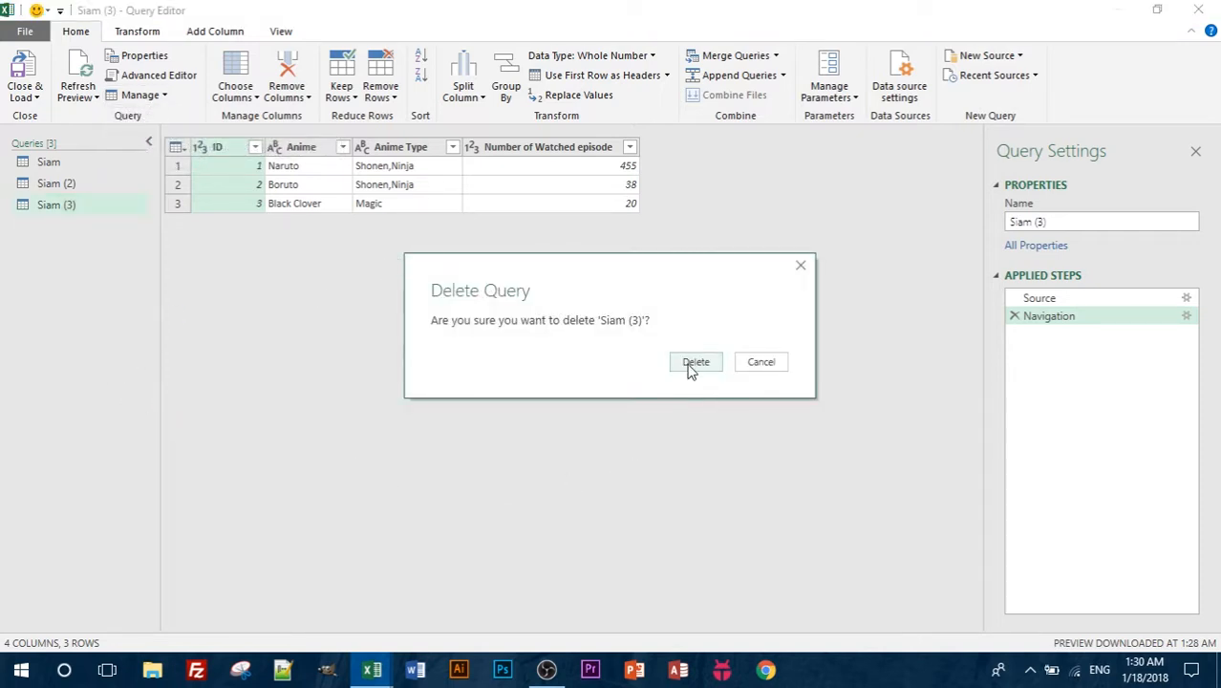
pyautogui.click(694, 363)
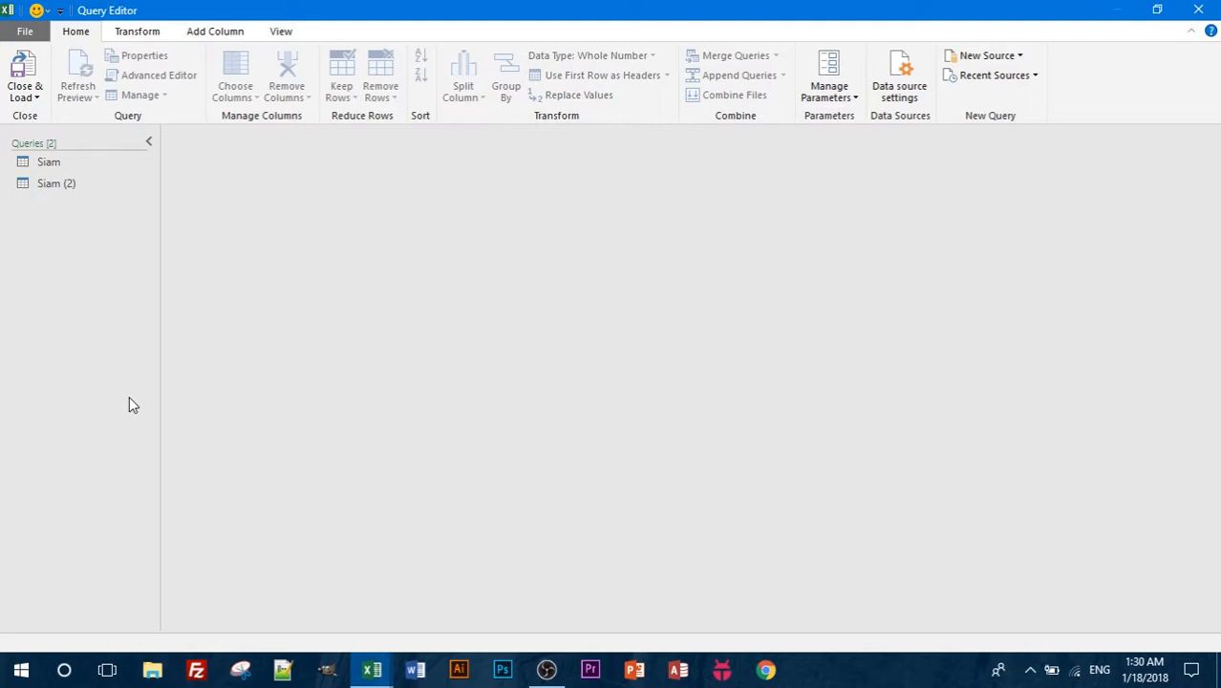
# In the original query, choose only the Anime and Anime Type columns to keep
pyautogui.click(59, 162)
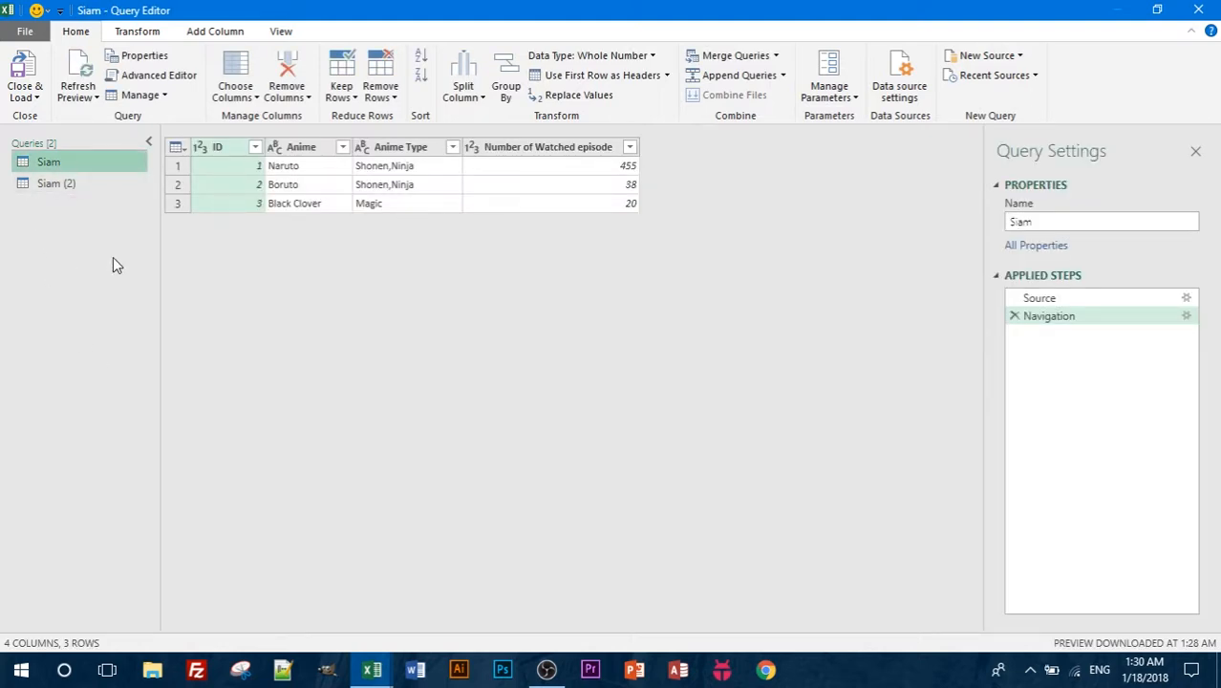
pyautogui.click(243, 100)
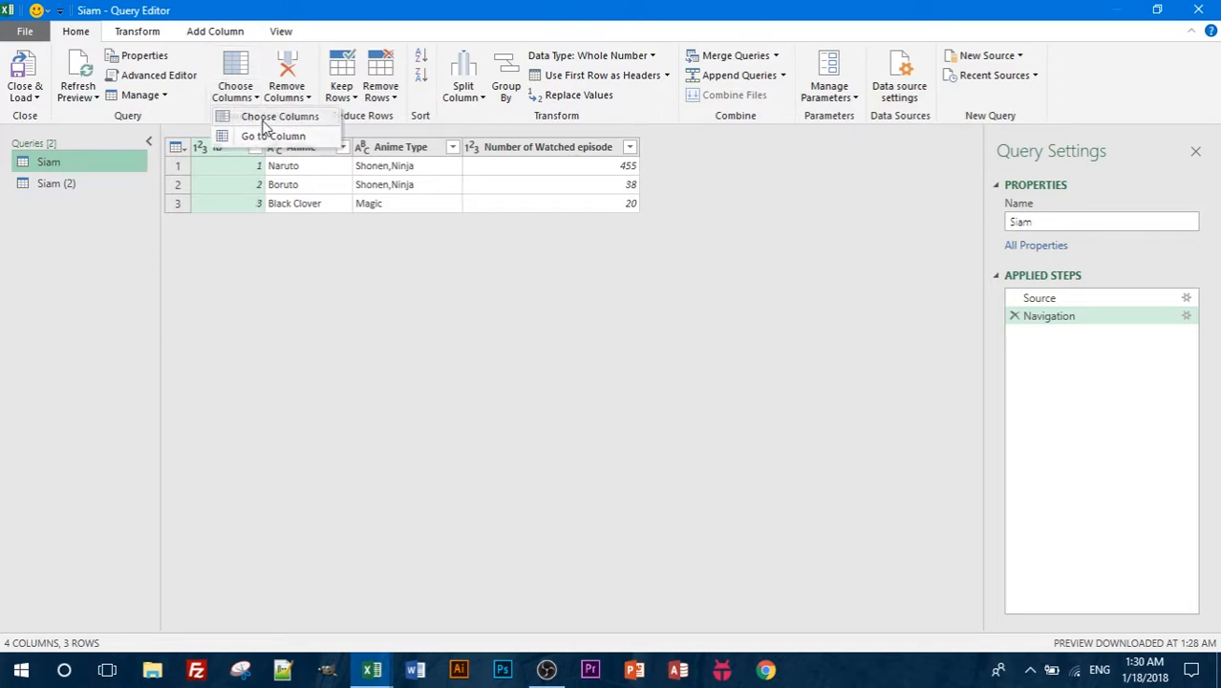
pyautogui.click(269, 117)
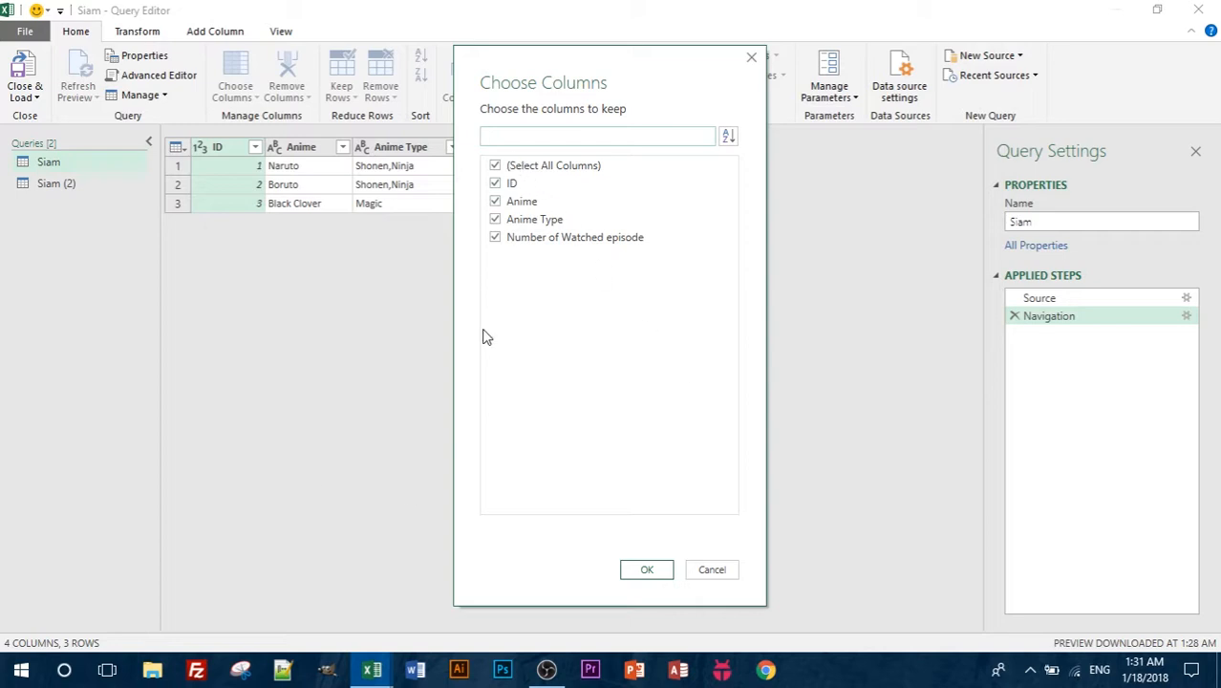
pyautogui.click(495, 165)
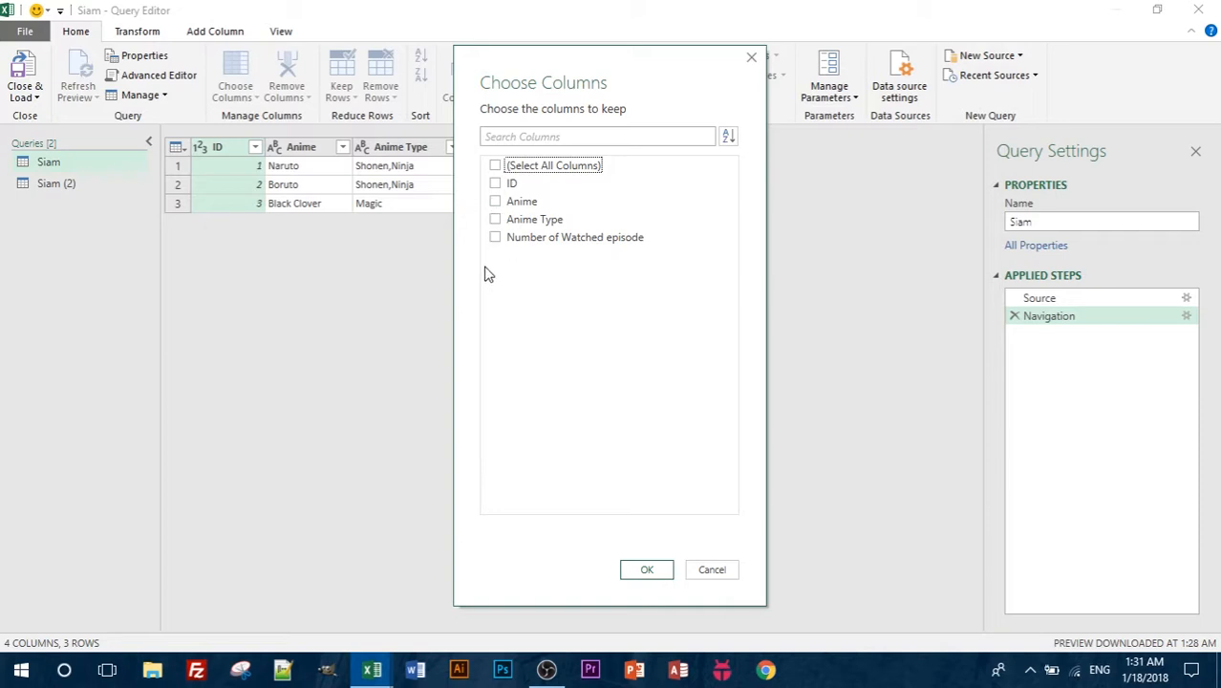
pyautogui.click(495, 202)
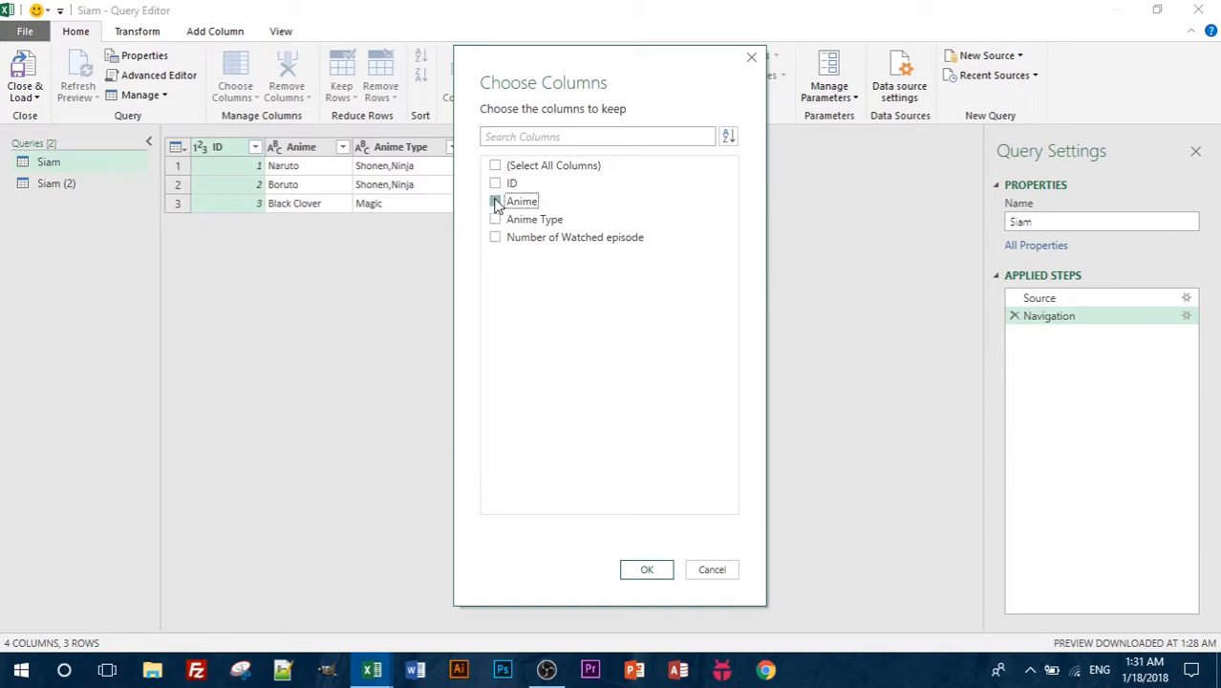
pyautogui.click(495, 218)
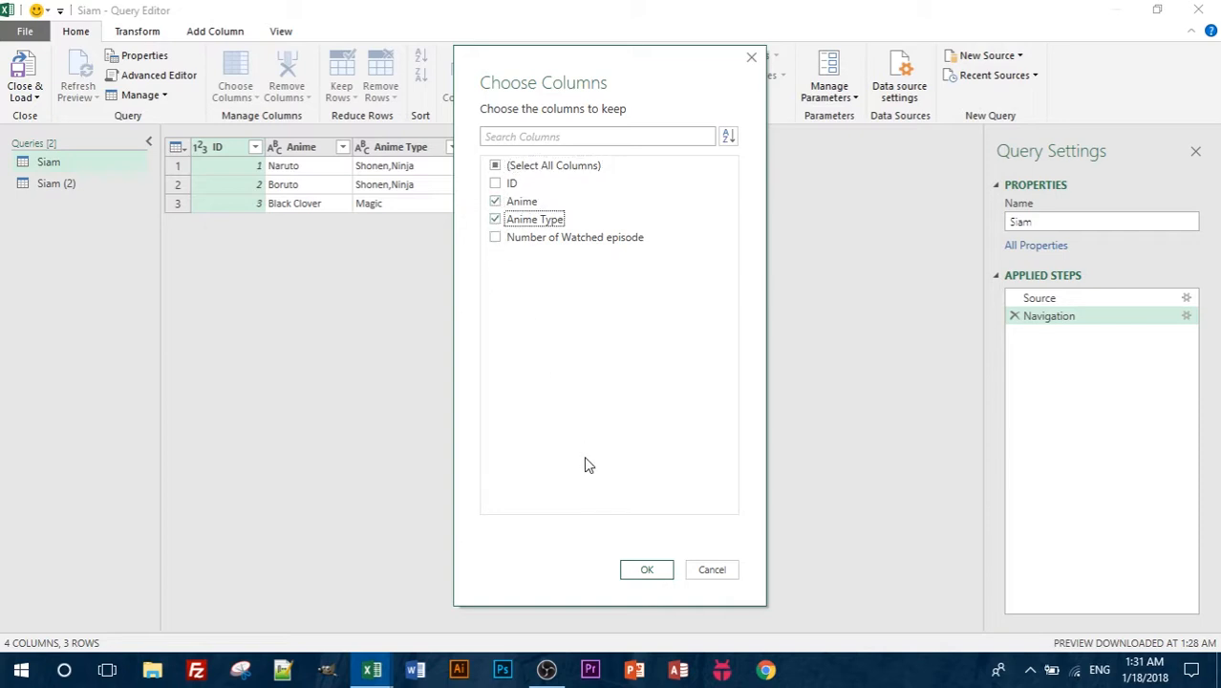
pyautogui.click(645, 571)
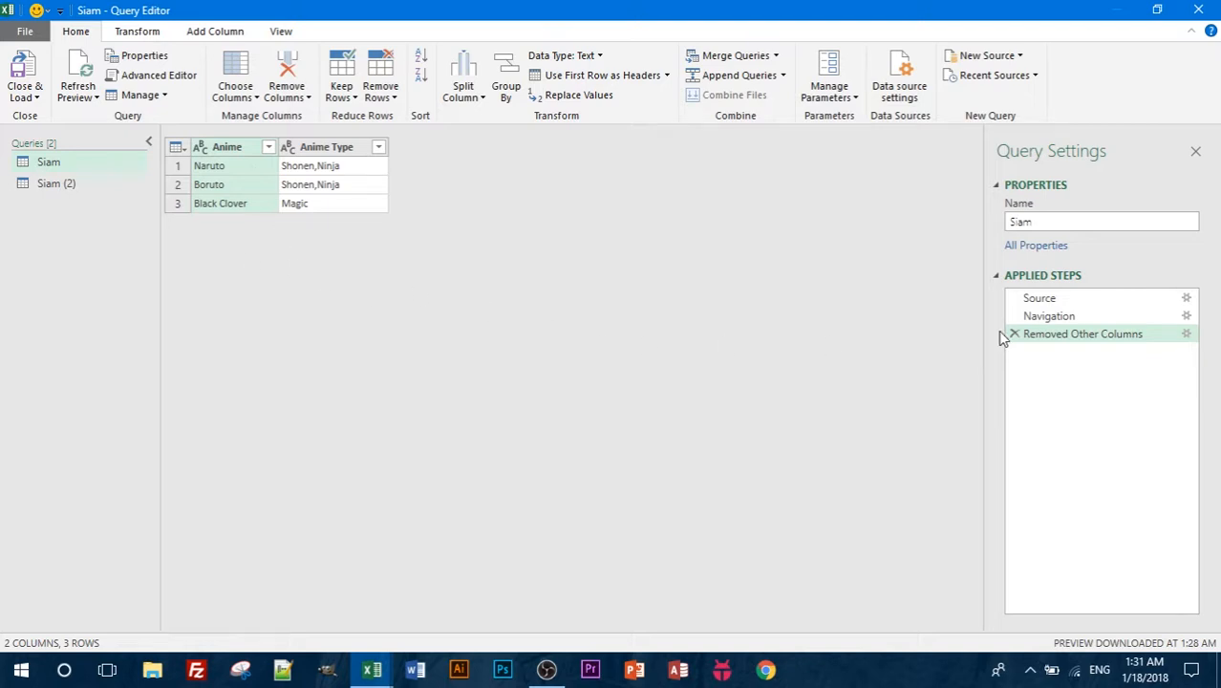
# Check the table at the Navigation step and delete the Removed Other Columns step from the original query
pyautogui.click(1065, 315)
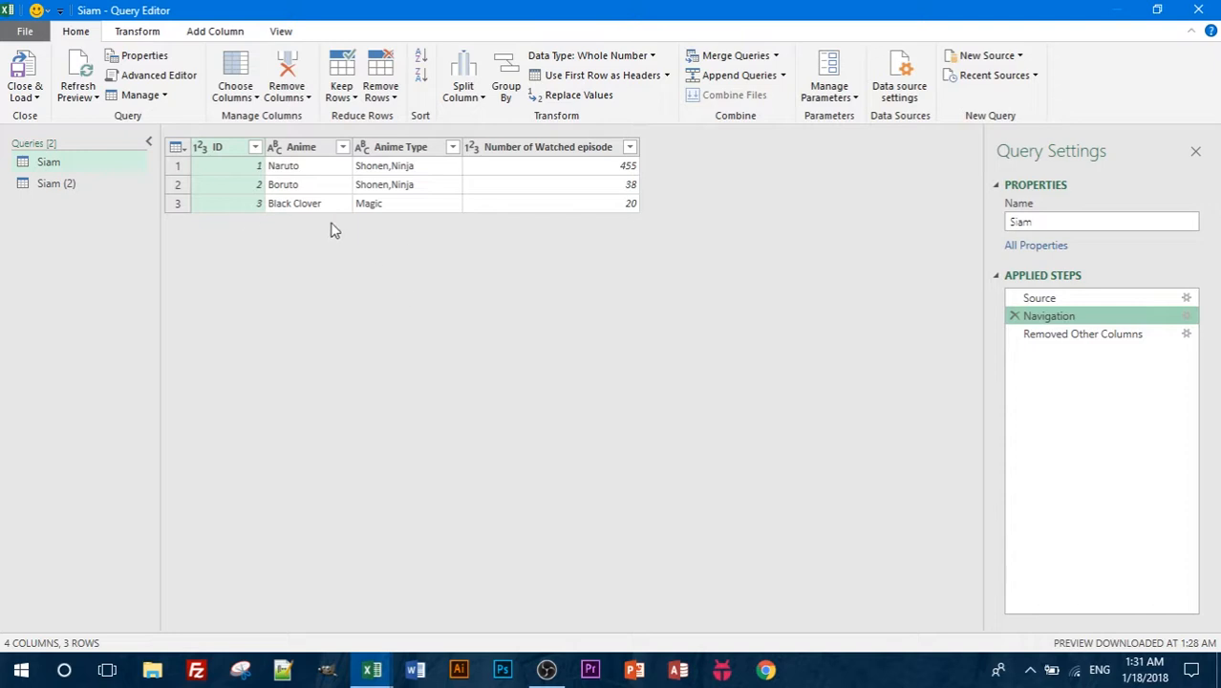
pyautogui.click(255, 97)
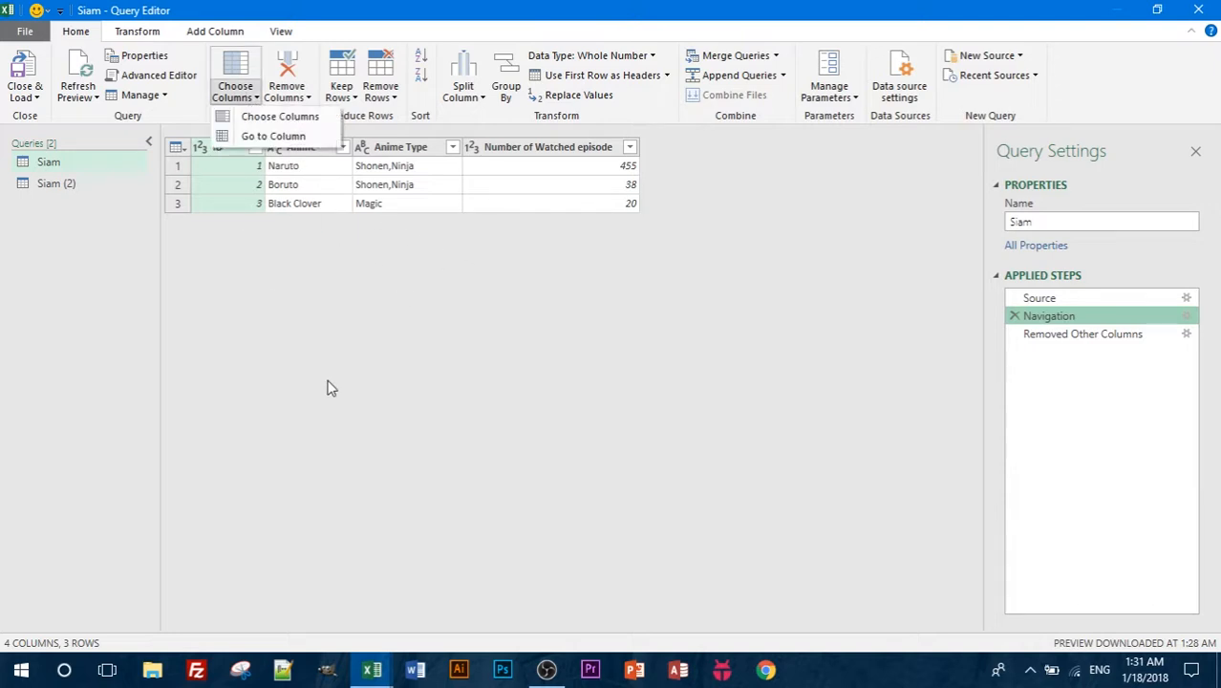
pyautogui.click(1016, 336)
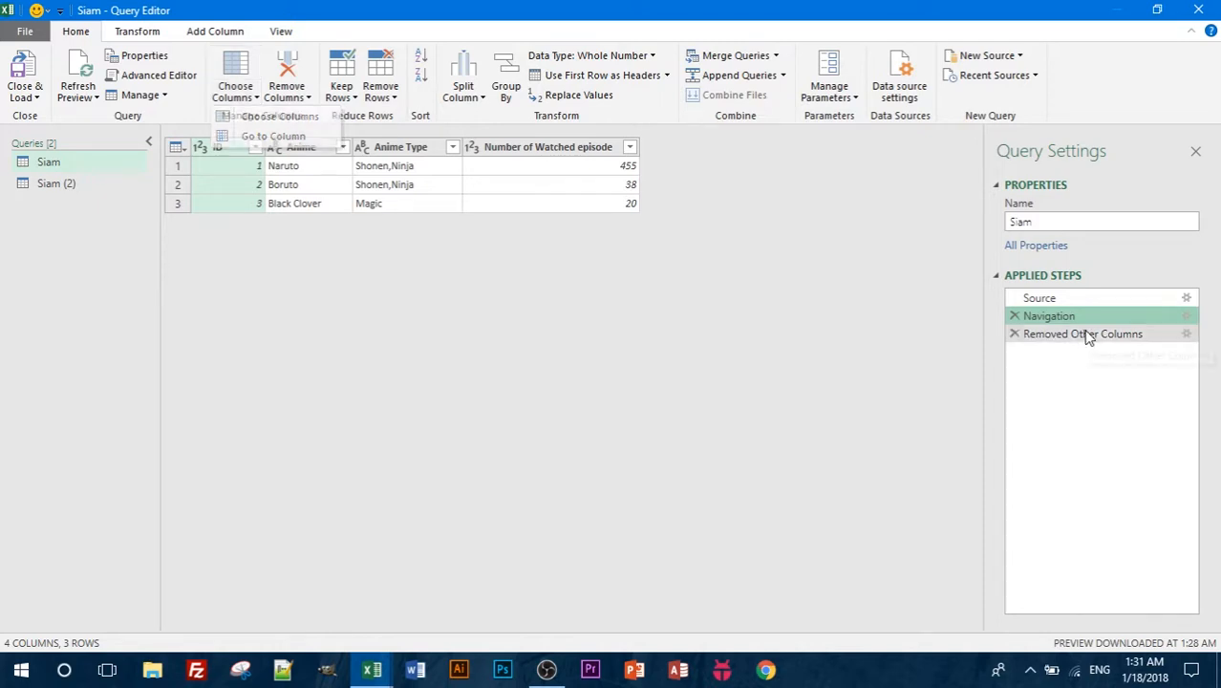
pyautogui.click(1015, 334)
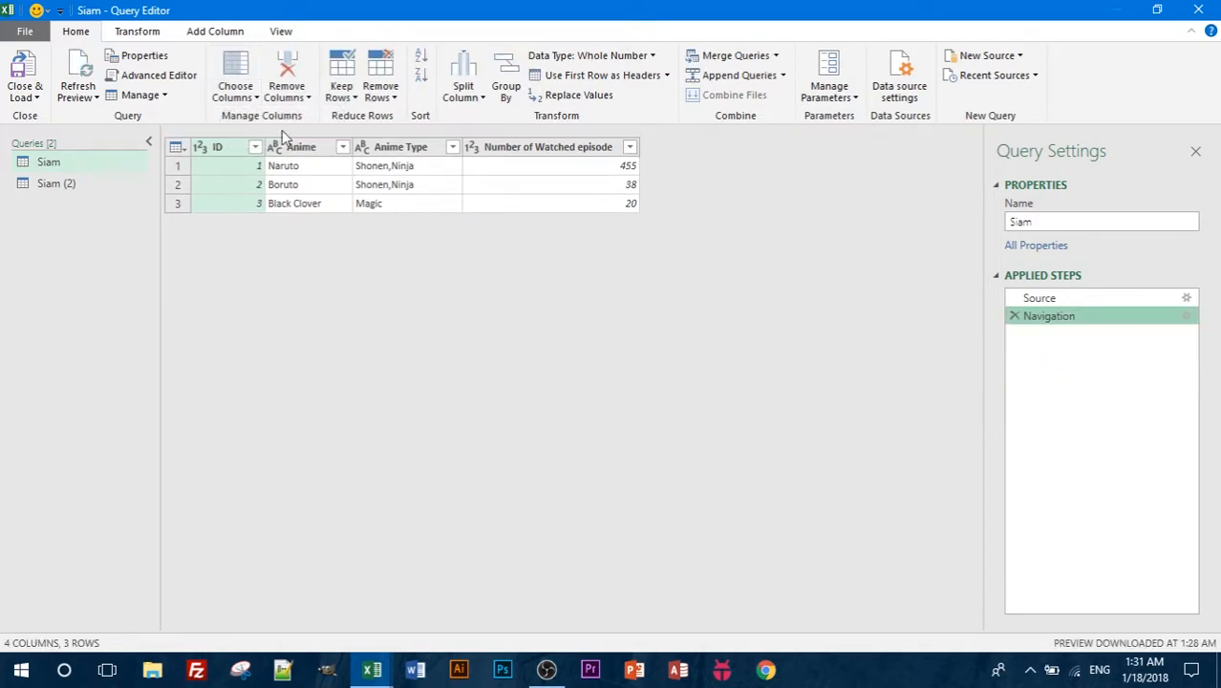
# Use Go to Column to search for ID and Anime, and go to the Anime Type column
pyautogui.click(239, 97)
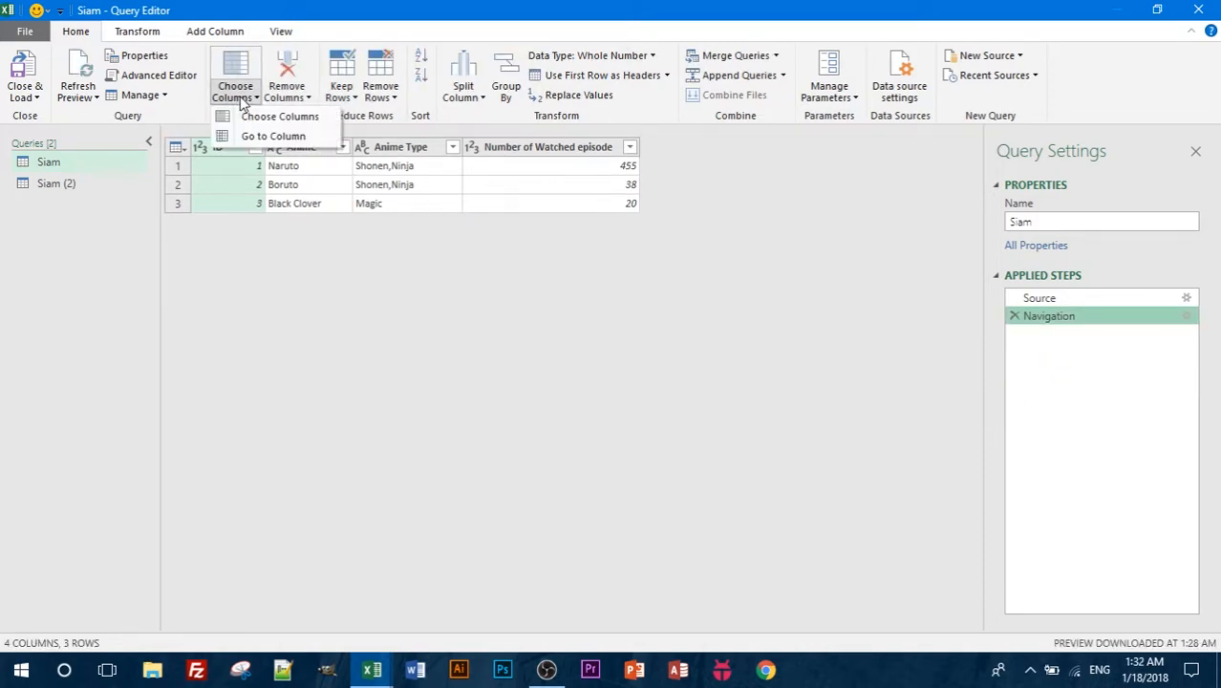
pyautogui.click(271, 137)
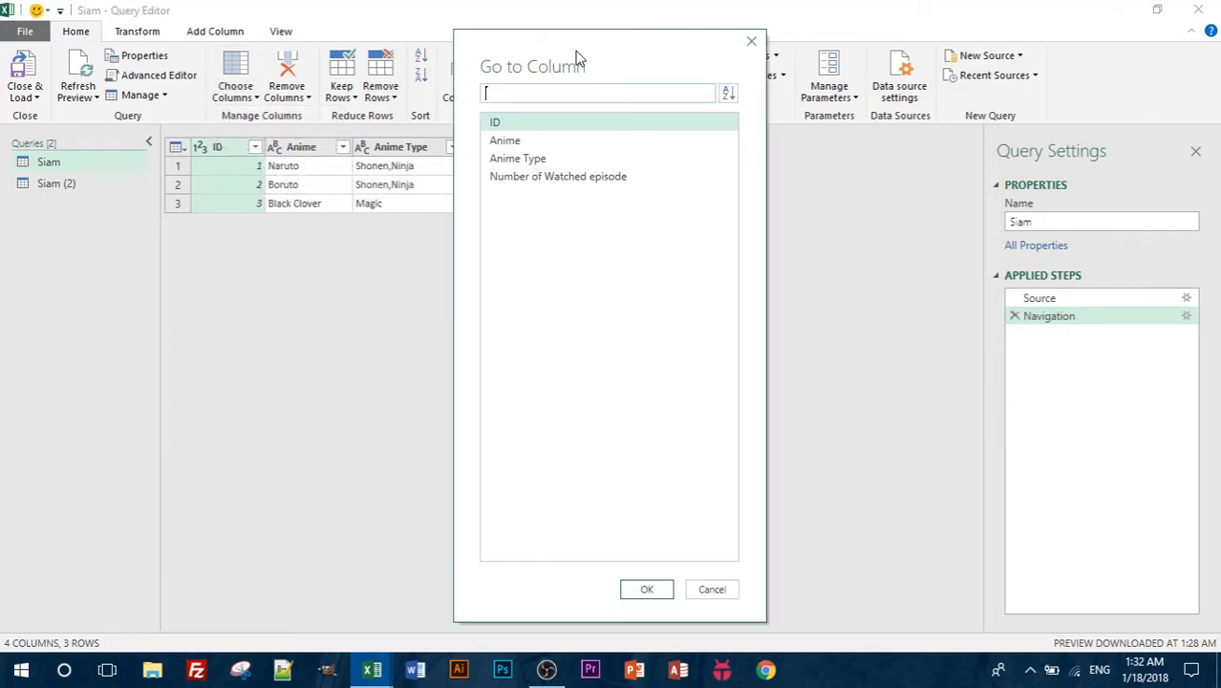
pyautogui.moveTo(577, 59); pyautogui.dragTo(804, 75)
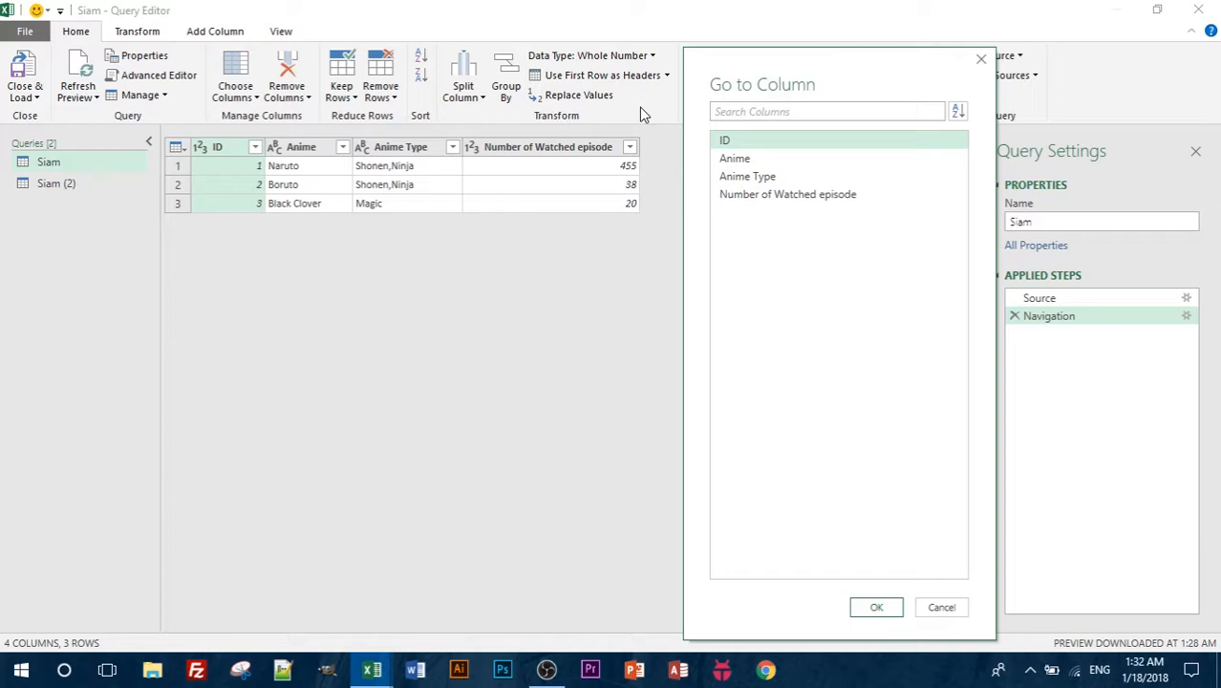
pyautogui.click(764, 111)
pyautogui.write('ID')
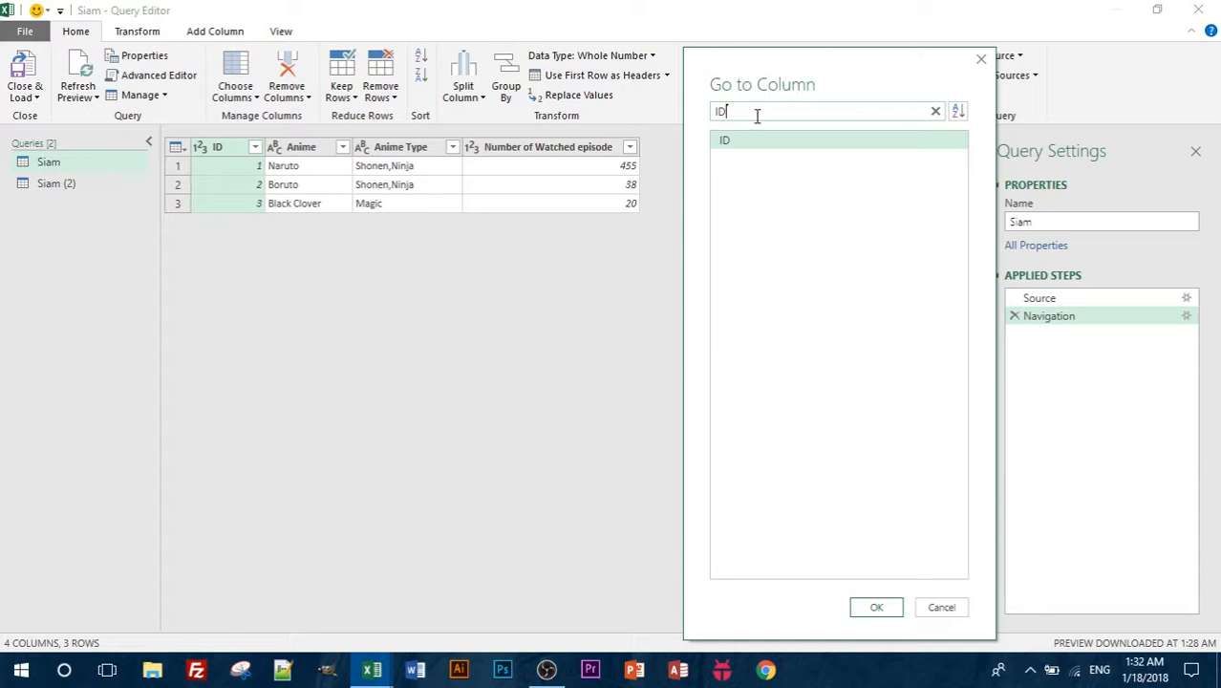
pyautogui.moveTo(755, 114); pyautogui.dragTo(545, 113)
pyautogui.write('Anime')
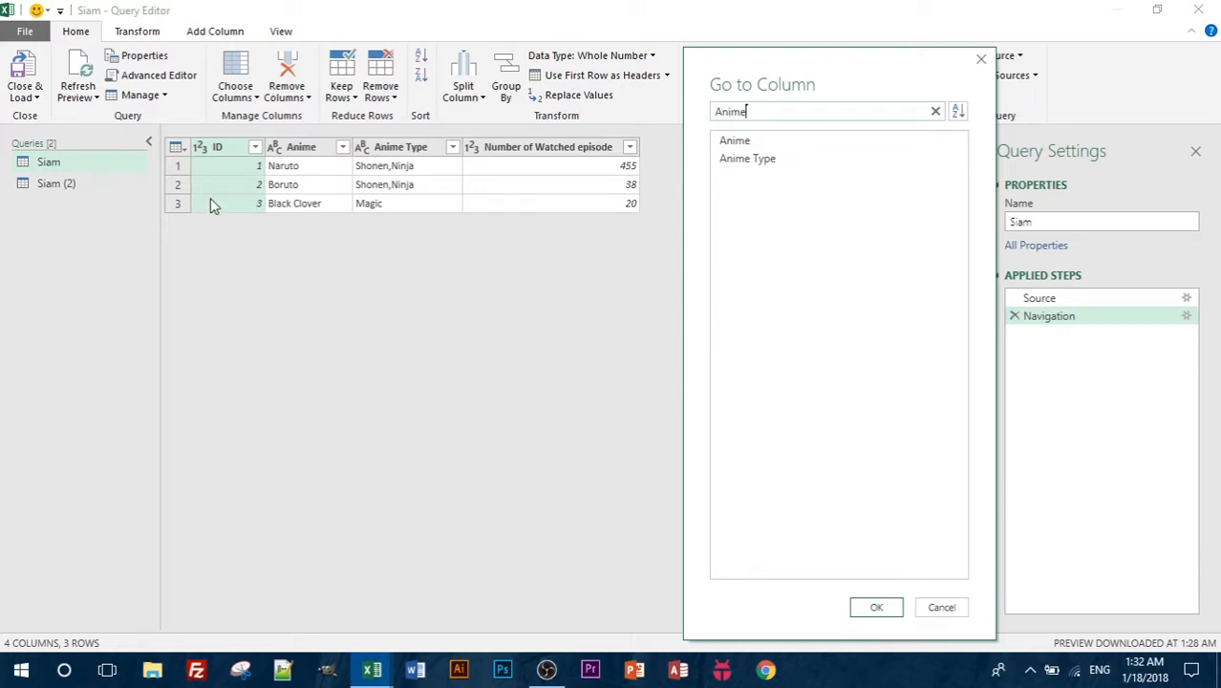
pyautogui.click(810, 160)
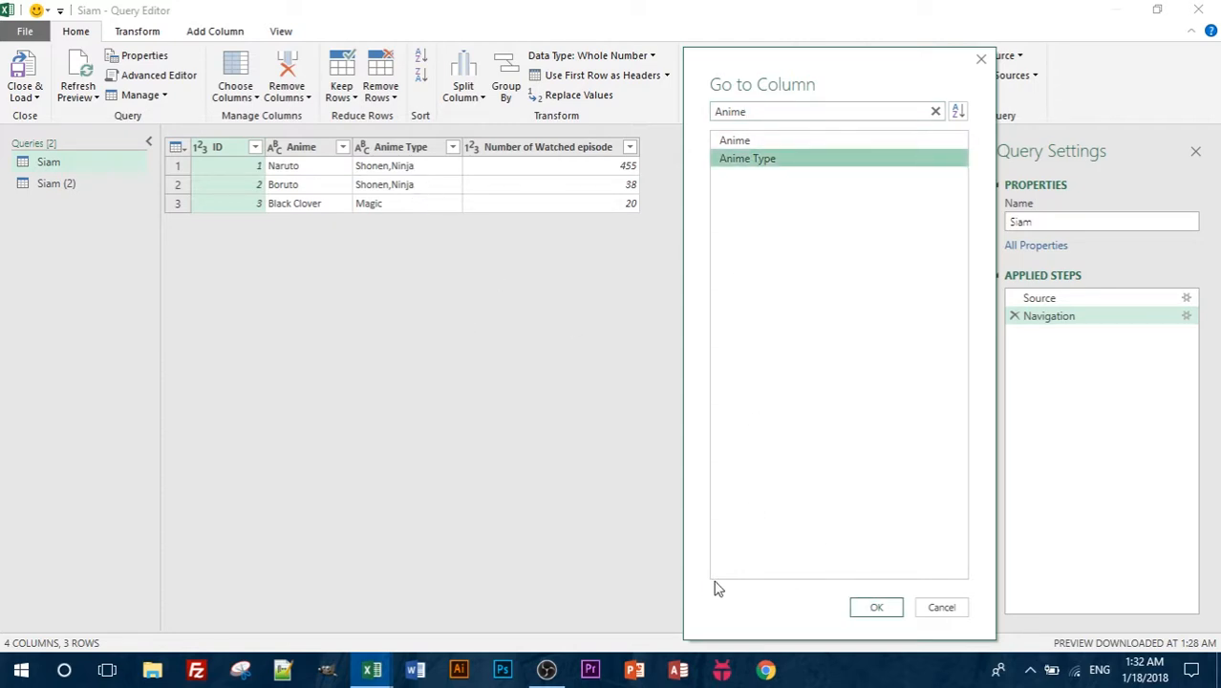
pyautogui.click(871, 609)
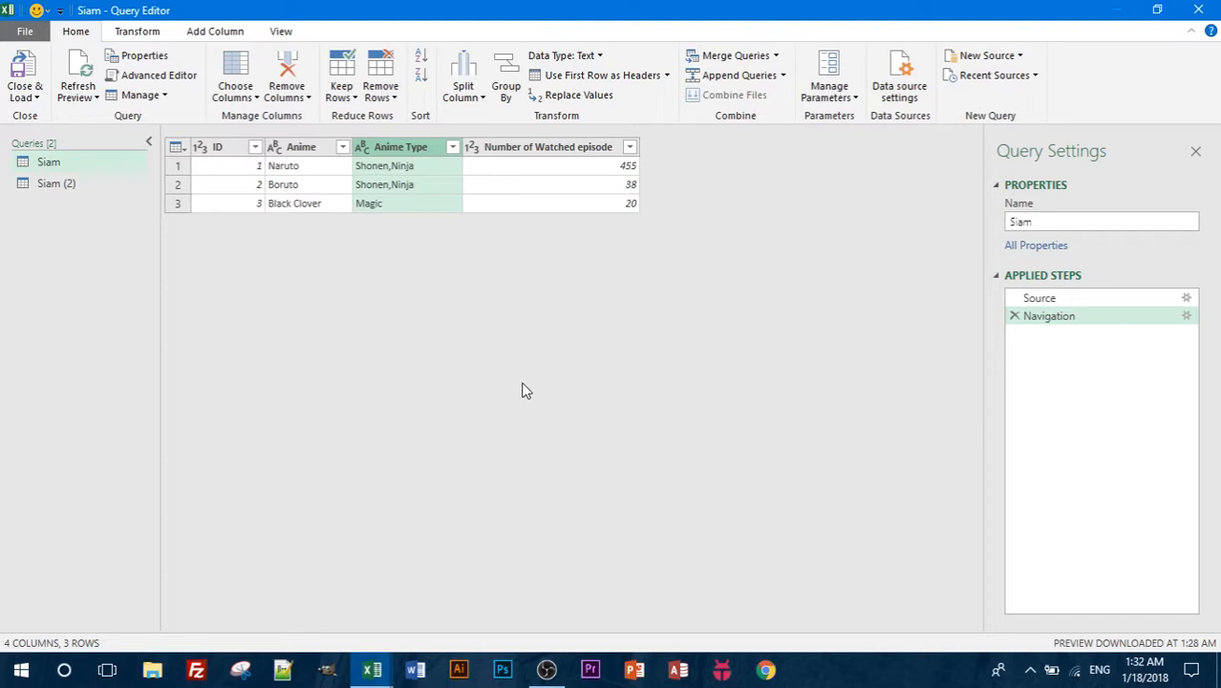
# Remove the Anime Type column and restore it by deleting the Removed Columns step
pyautogui.click(279, 98)
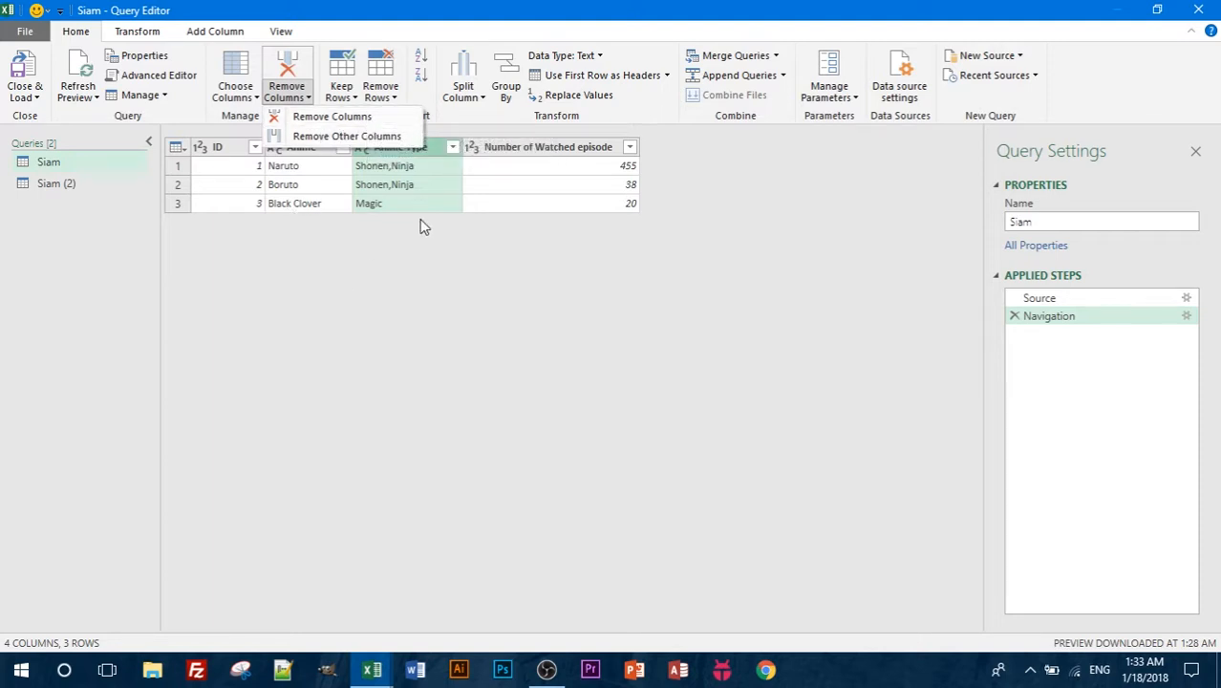
pyautogui.click(367, 119)
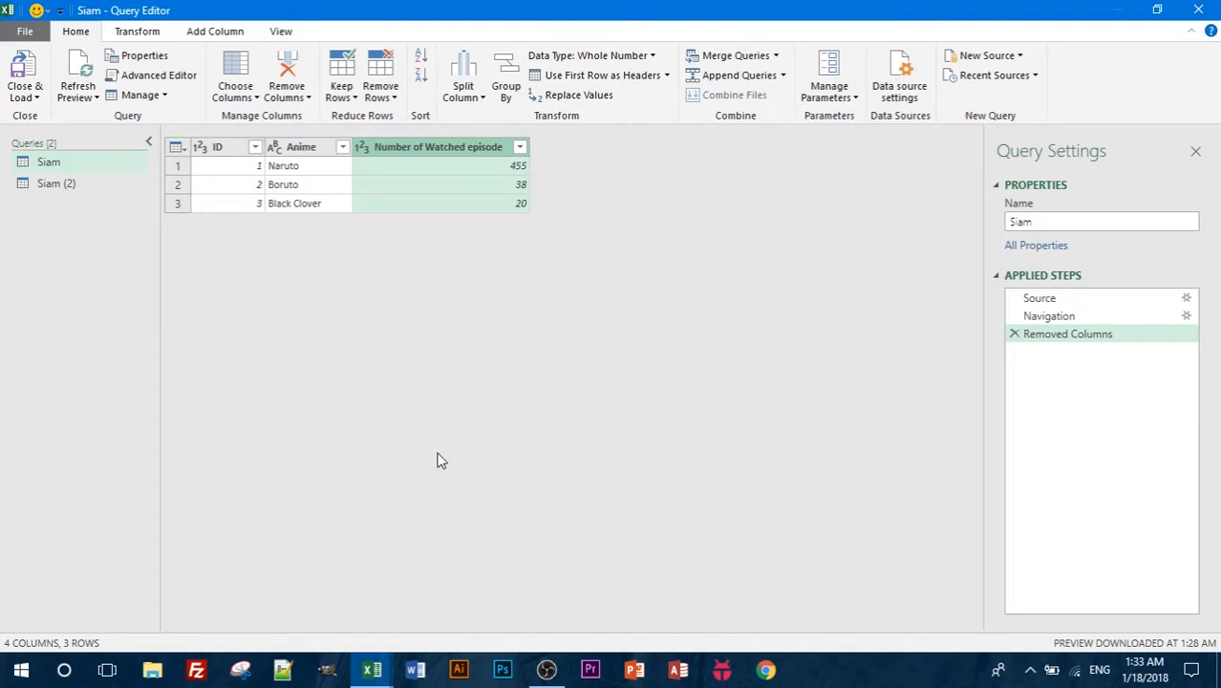
pyautogui.click(1014, 333)
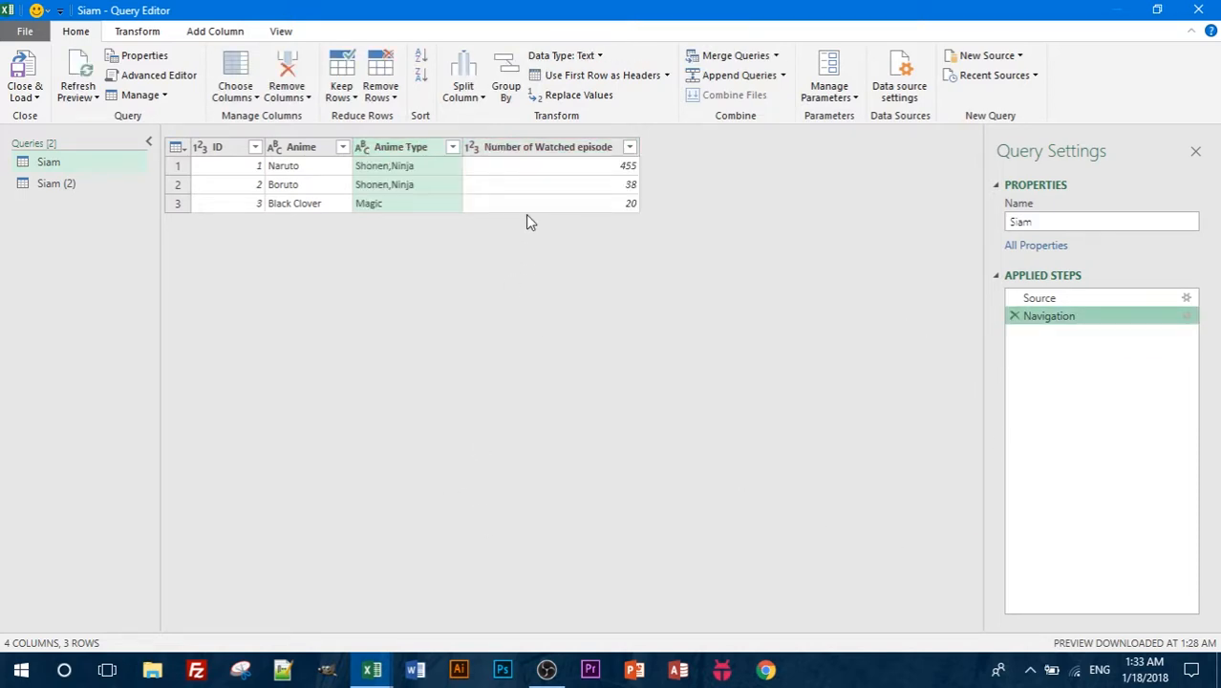
# Remove all columns other than Anime Type and restore them by deleting the Removed Other Columns step
pyautogui.click(286, 96)
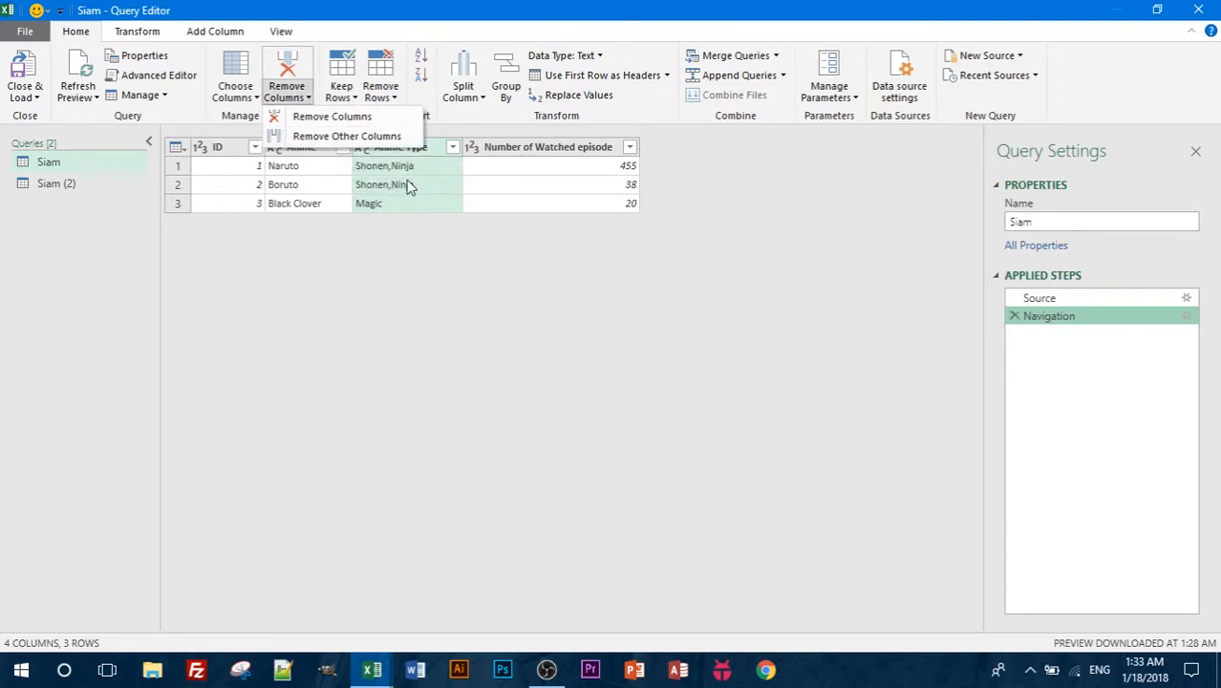
pyautogui.click(347, 136)
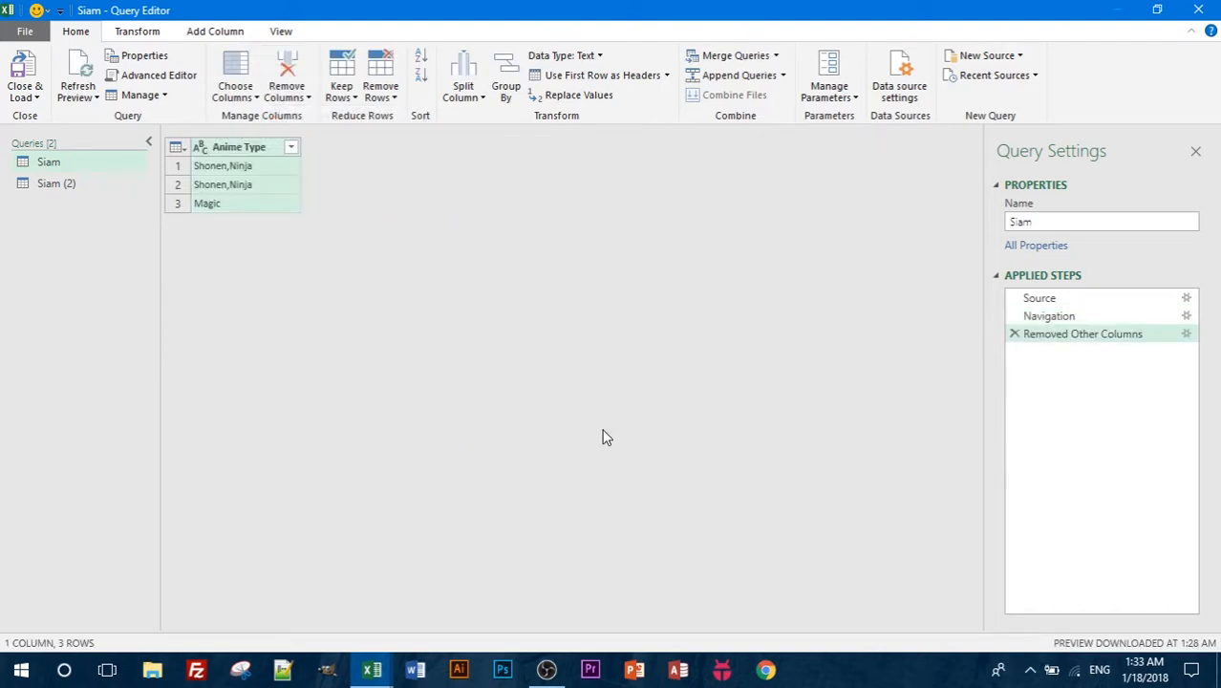
pyautogui.click(1014, 333)
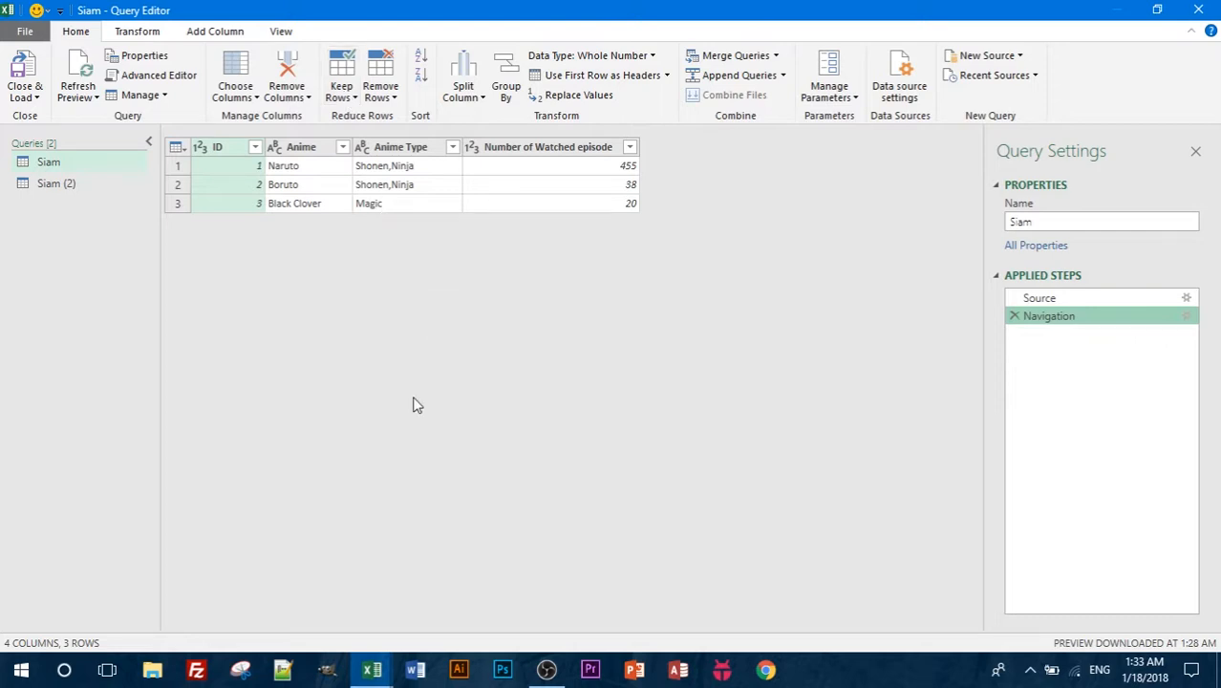
# Keep only the top 2 rows of the original query's table
pyautogui.click(351, 98)
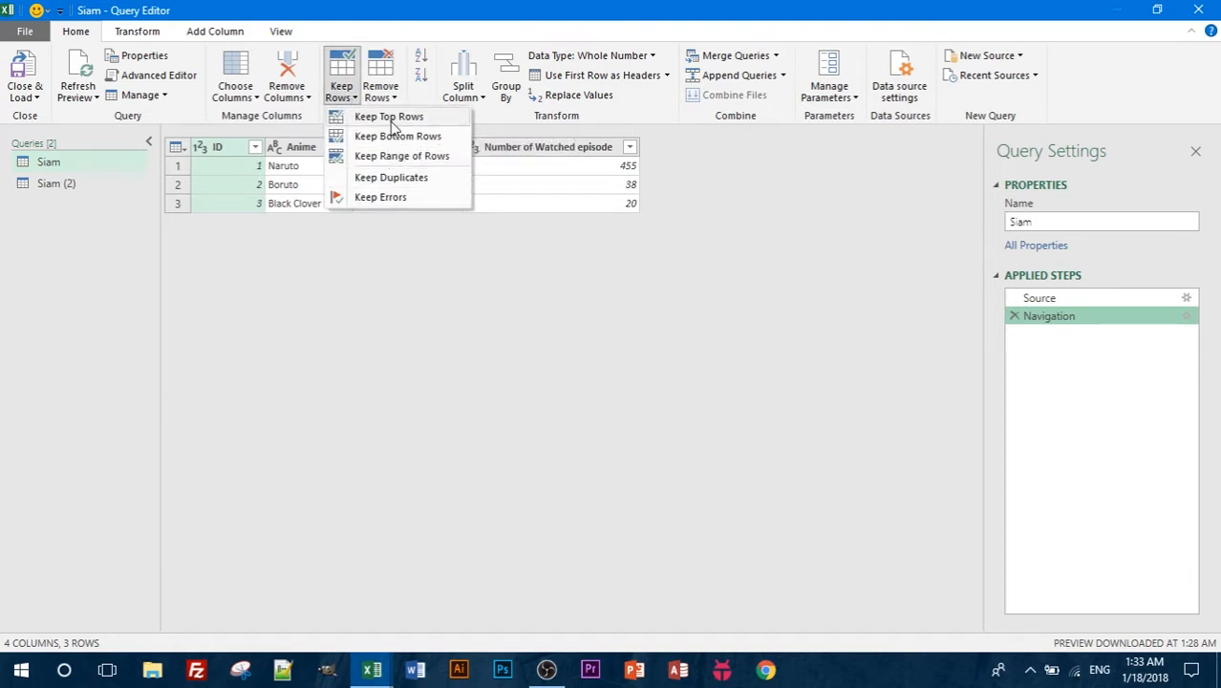
pyautogui.click(390, 119)
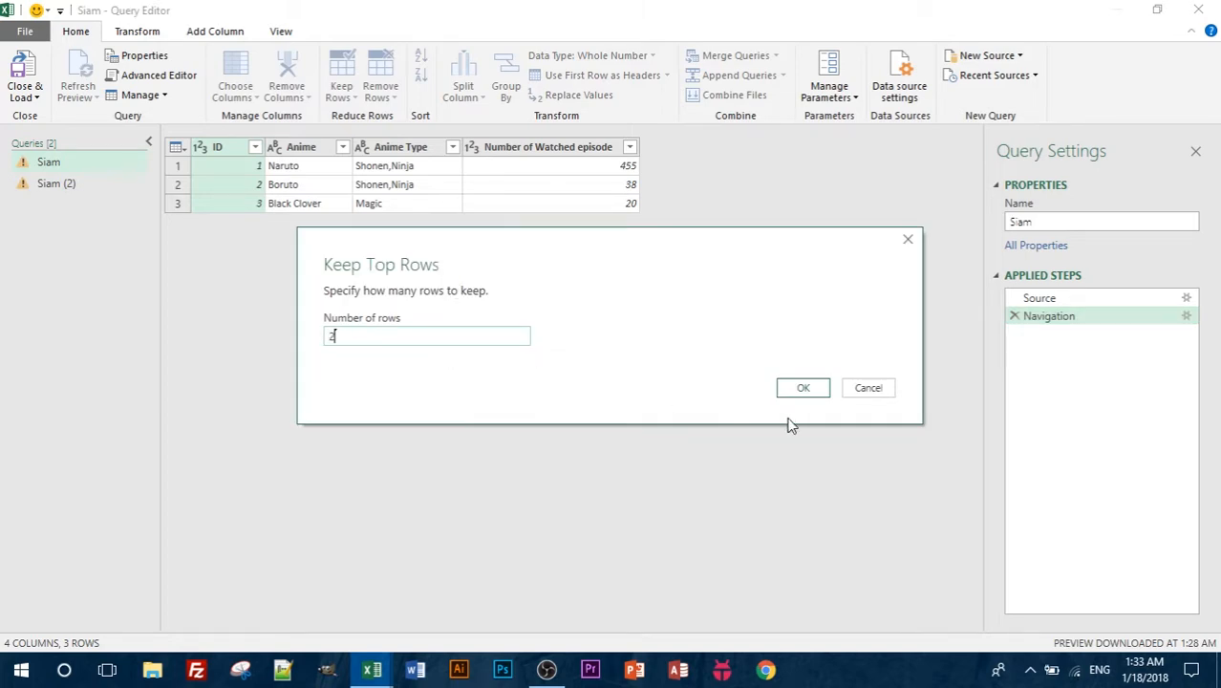
pyautogui.click(803, 388)
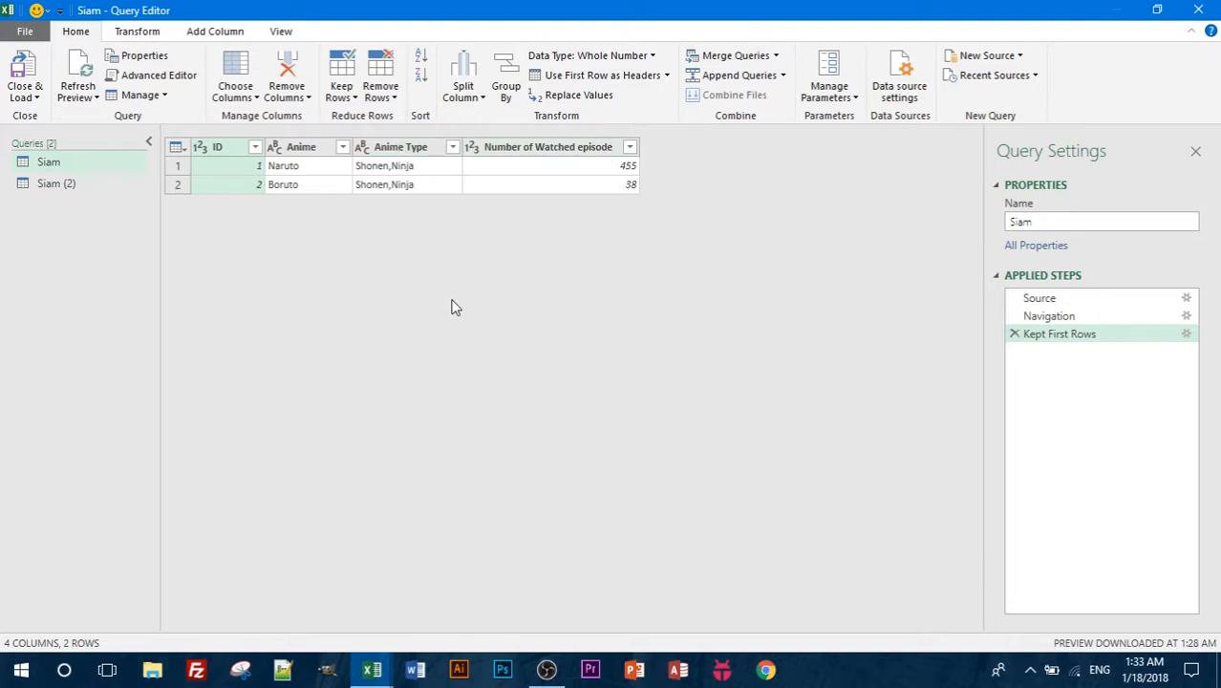
# Turn the column headers into the first row, and revert this by deleting the Demoted Headers and Changed Type steps
pyautogui.click(667, 76)
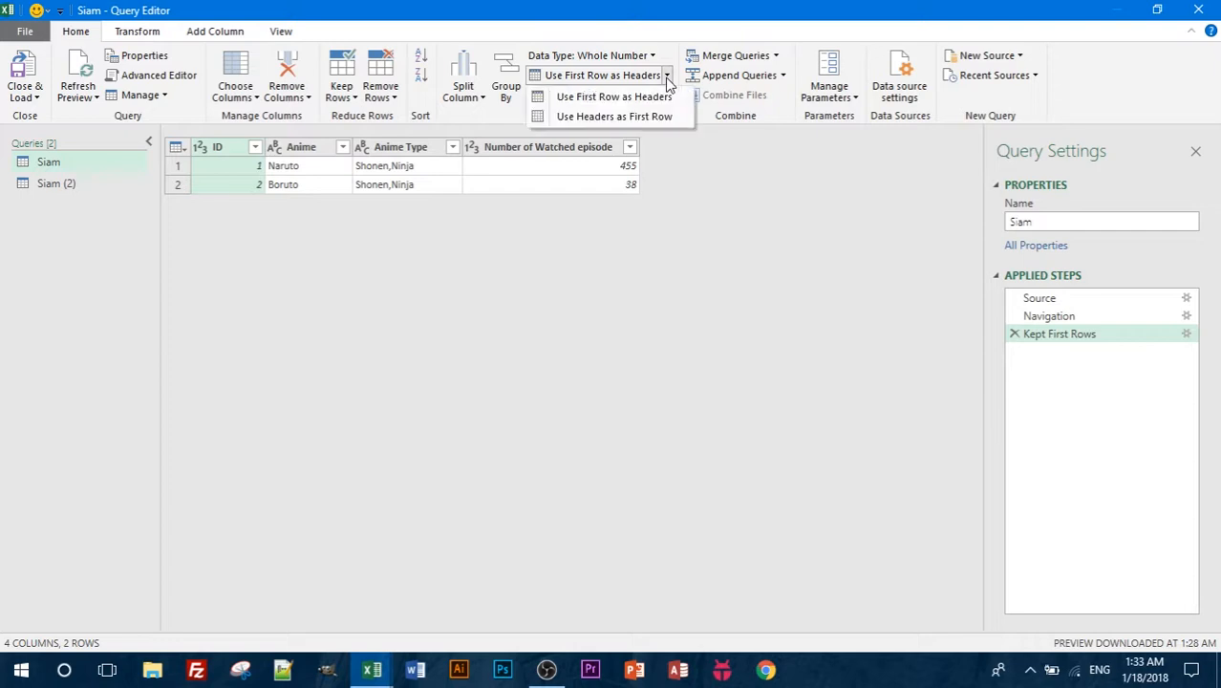
pyautogui.click(602, 118)
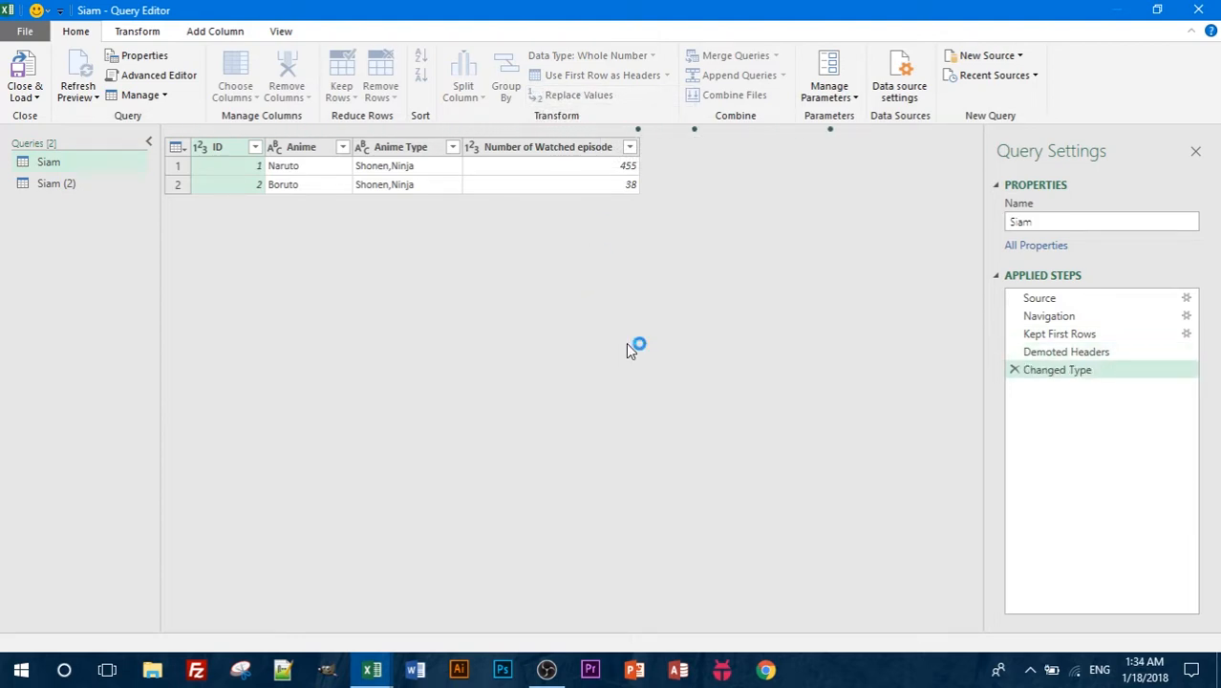
pyautogui.click(1018, 354)
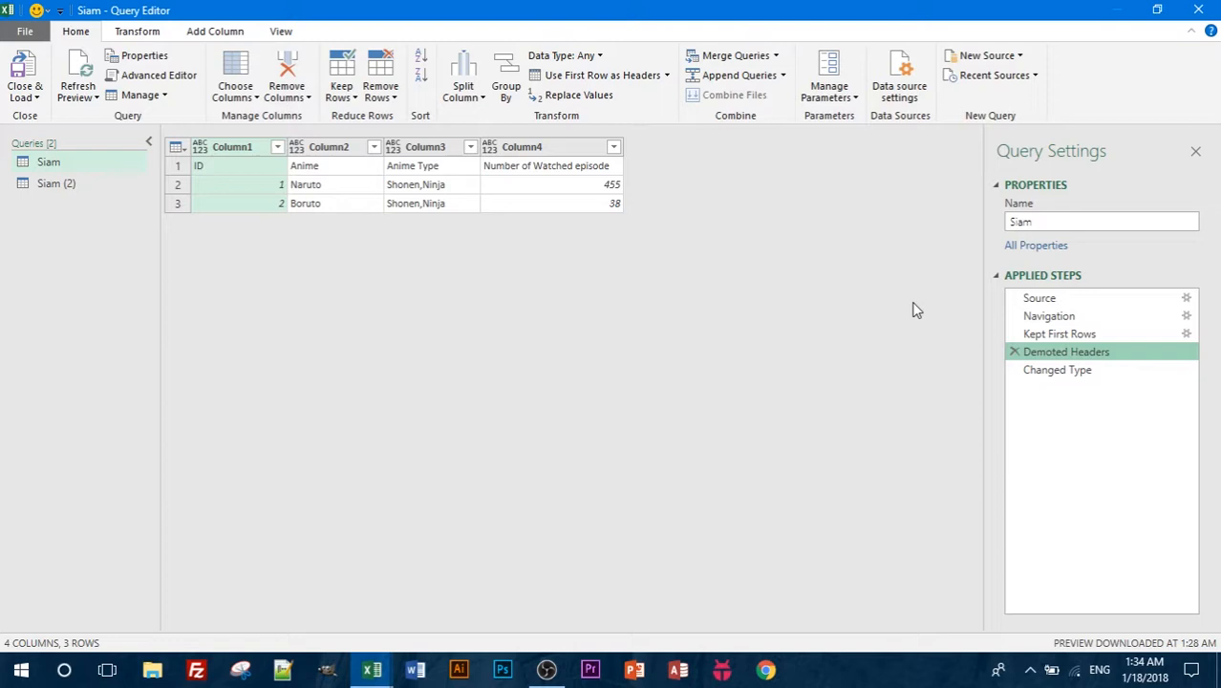
pyautogui.click(1016, 352)
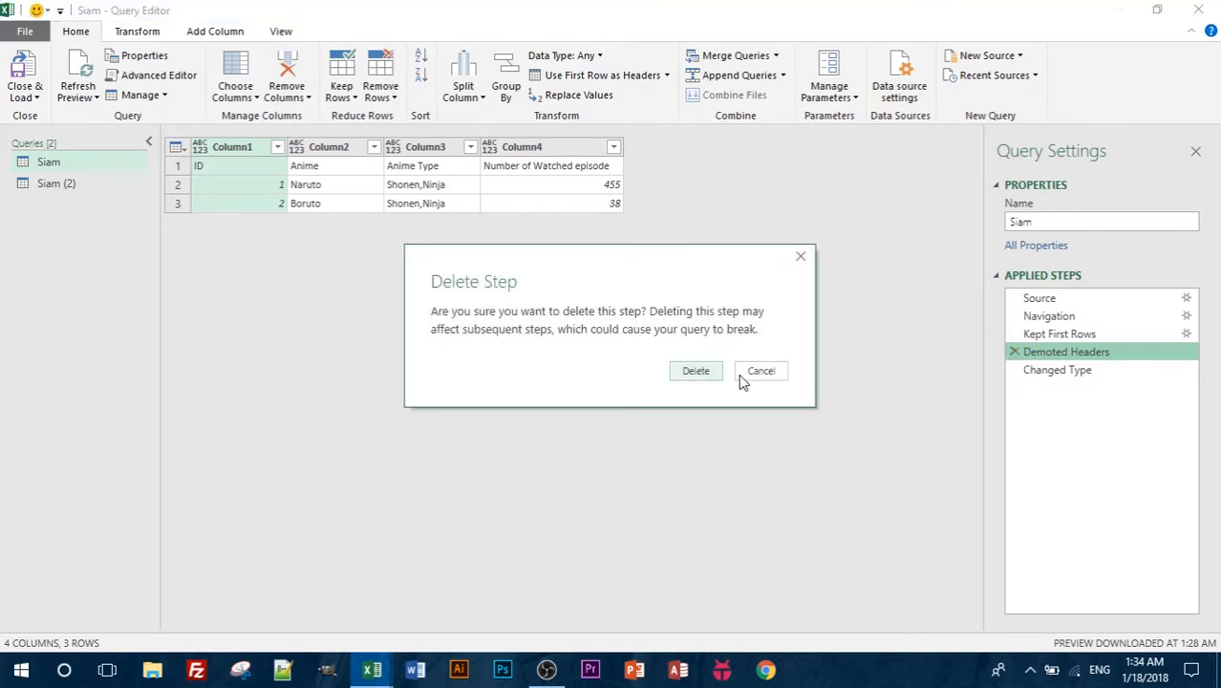
pyautogui.click(705, 371)
pyautogui.click(1016, 353)
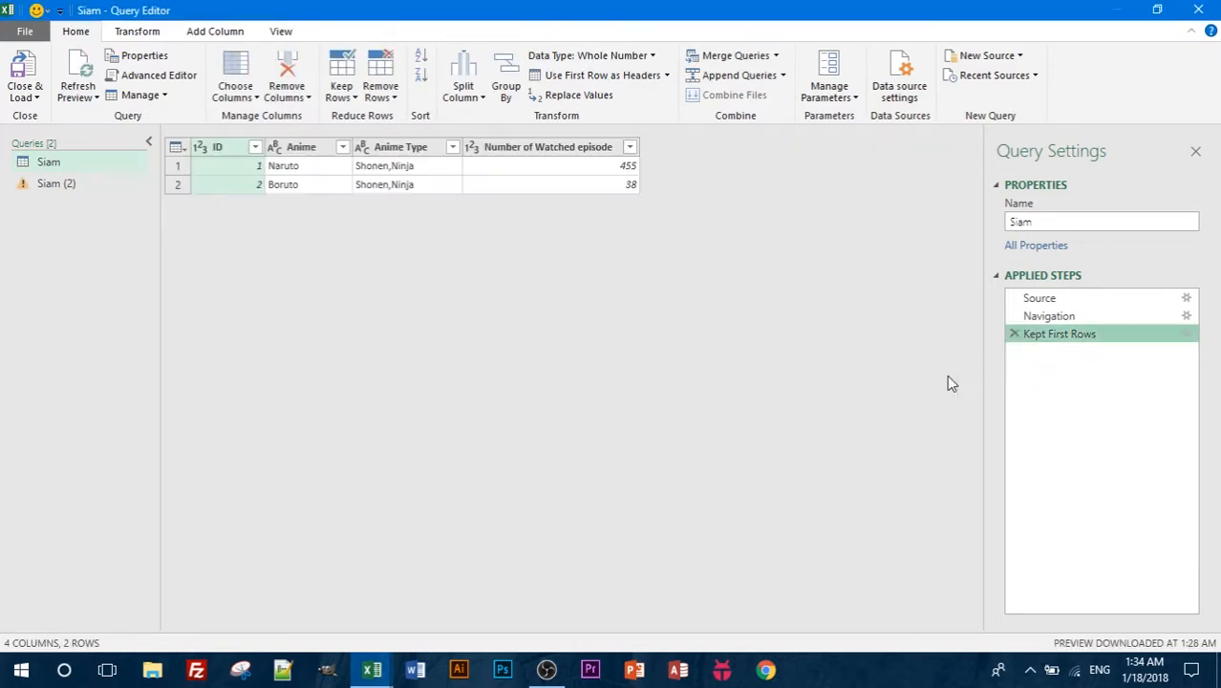
# Delete the Kept First Rows step and use the table's headers as its first row
pyautogui.click(1015, 334)
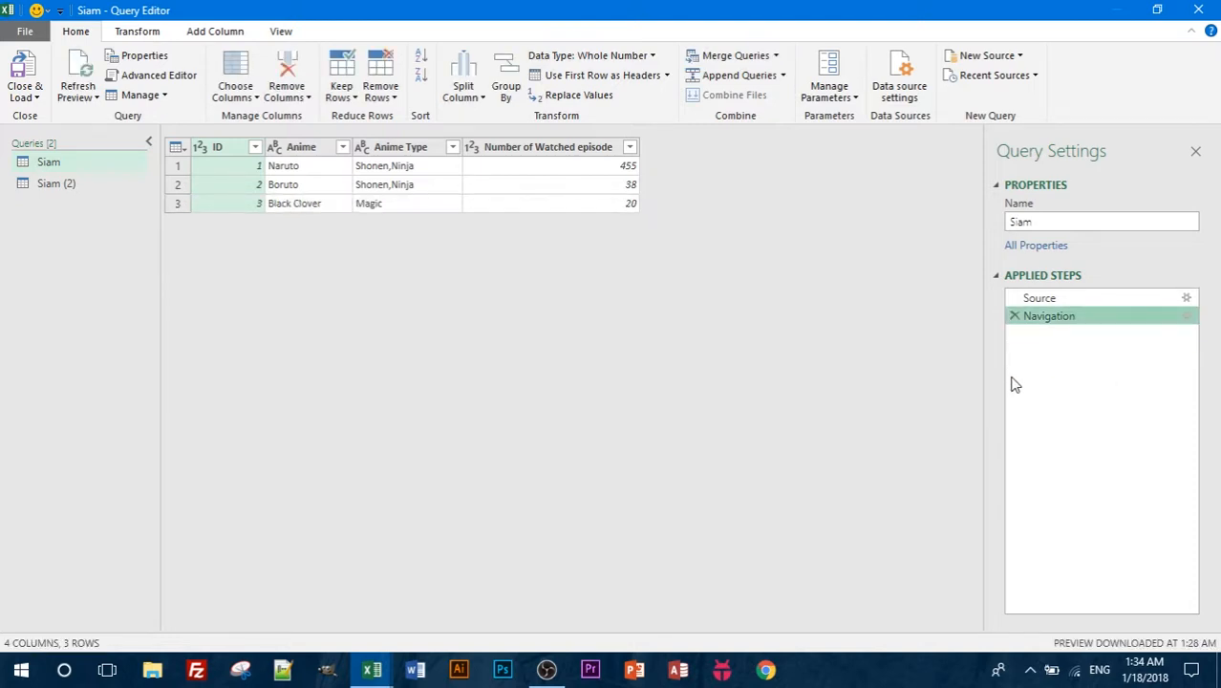
pyautogui.click(666, 76)
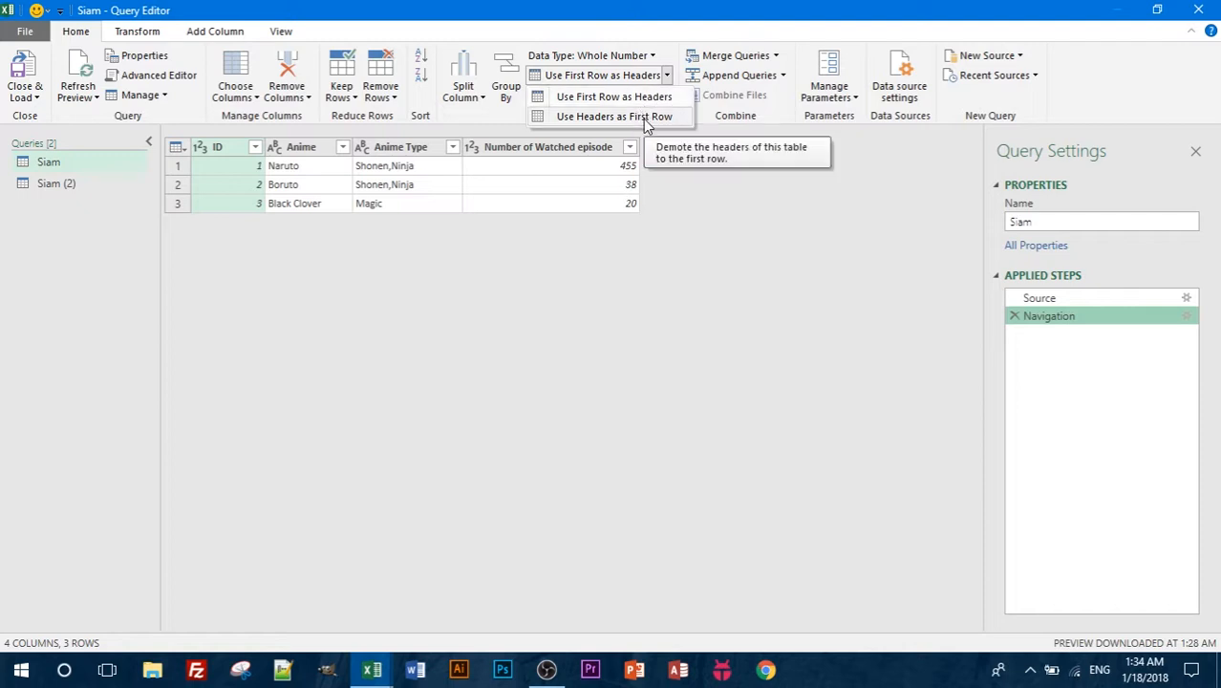
pyautogui.click(643, 117)
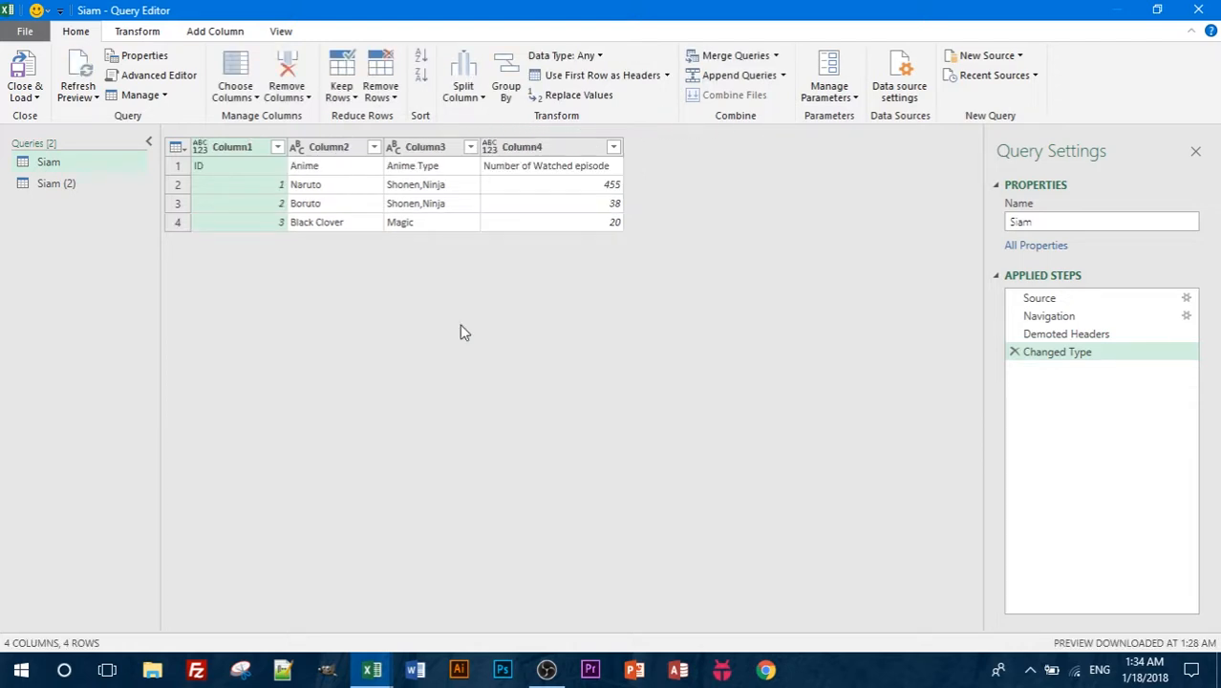
# Keep only the top 2 rows of the table and restore the others by deleting the Kept First Rows step
pyautogui.click(344, 92)
pyautogui.click(396, 118)
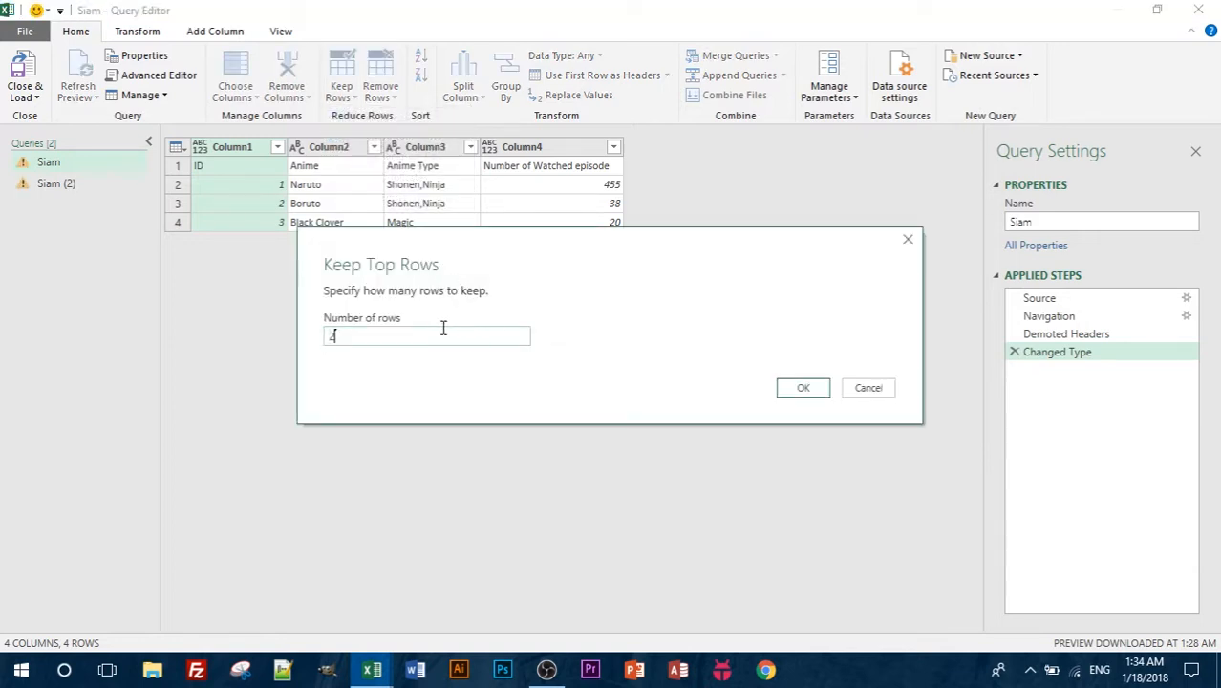
pyautogui.write('2')
pyautogui.click(782, 387)
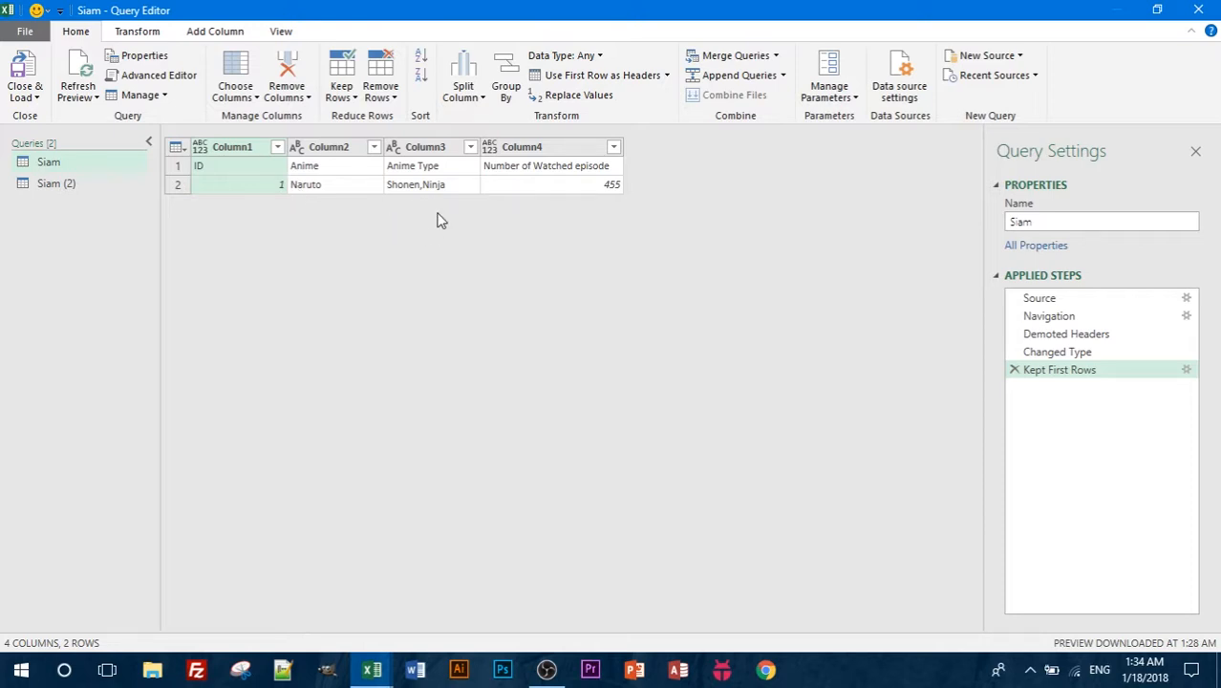
pyautogui.click(1015, 371)
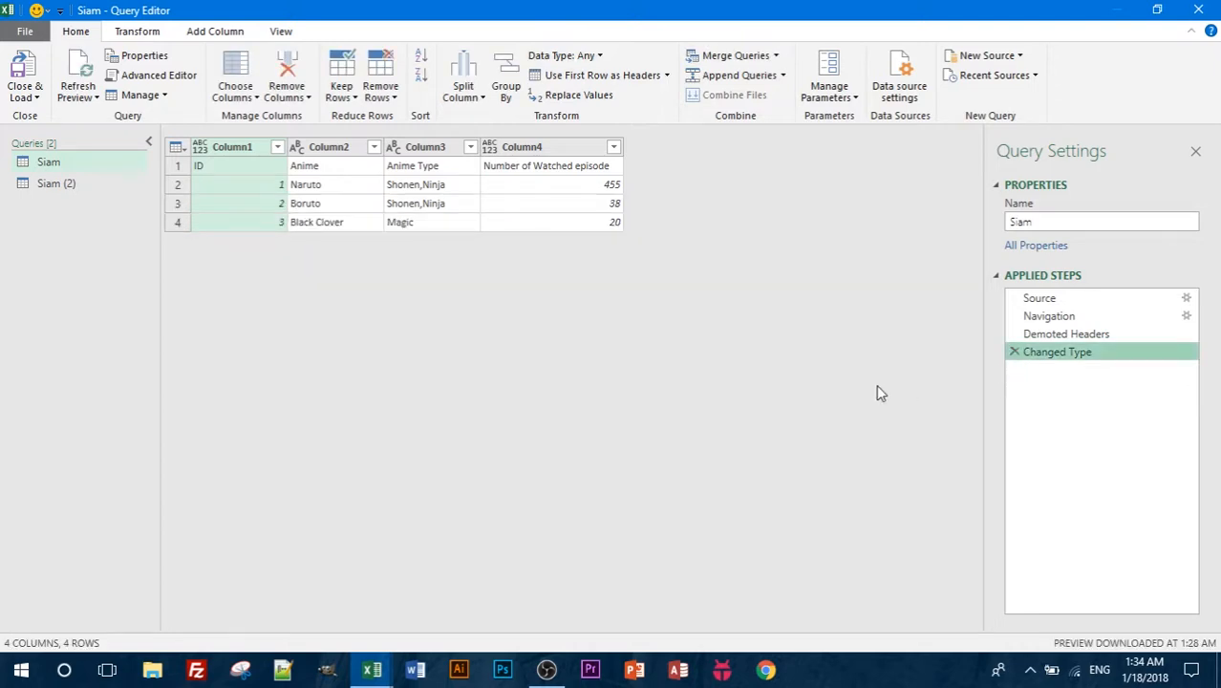
# Remove 1 row from the bottom of the table and restore it by deleting the Removed Bottom Rows step
pyautogui.click(379, 106)
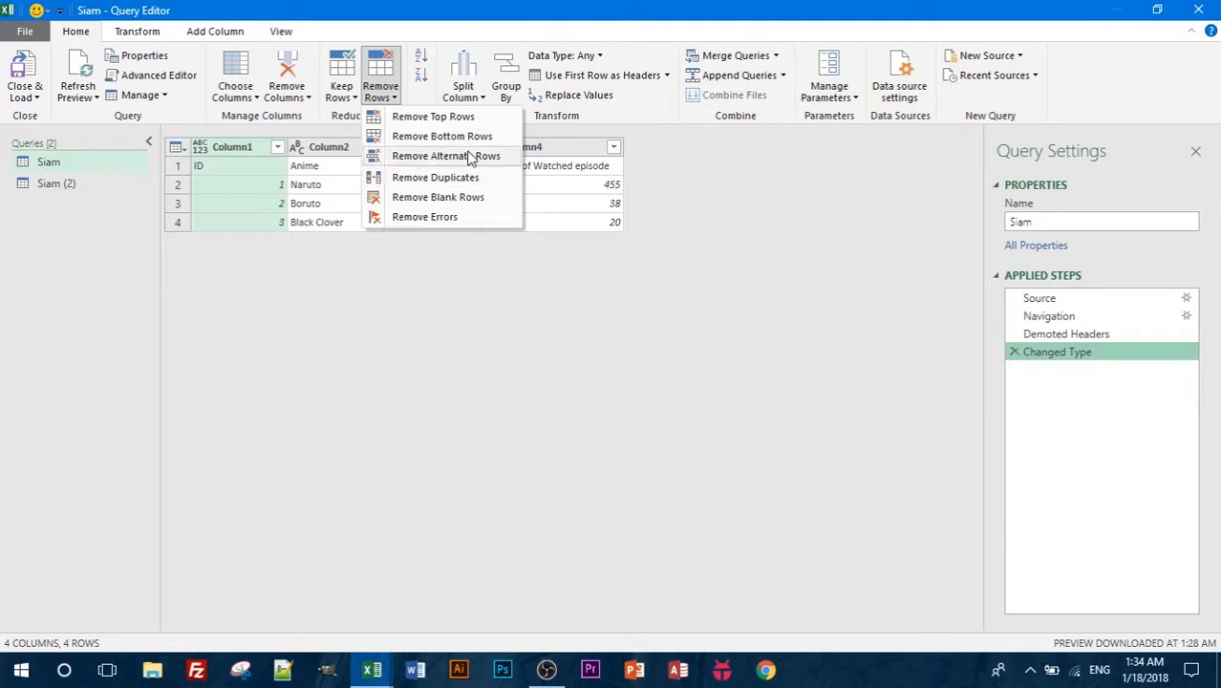
pyautogui.click(439, 136)
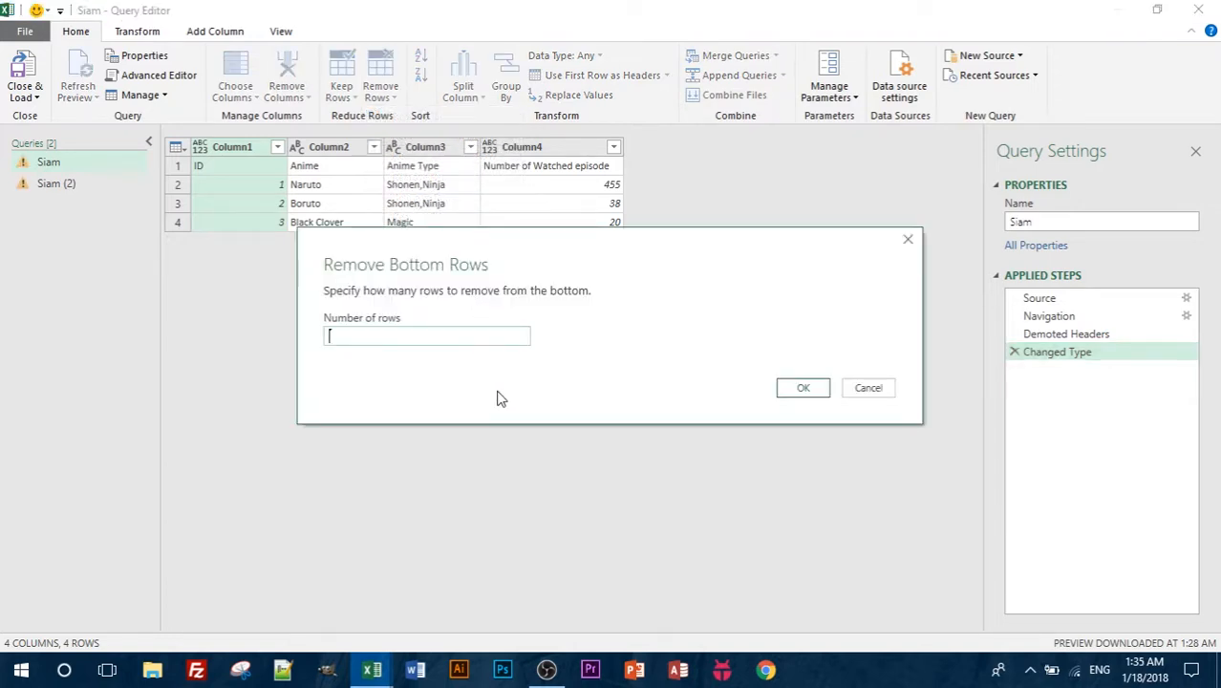
pyautogui.write('1')
pyautogui.click(802, 391)
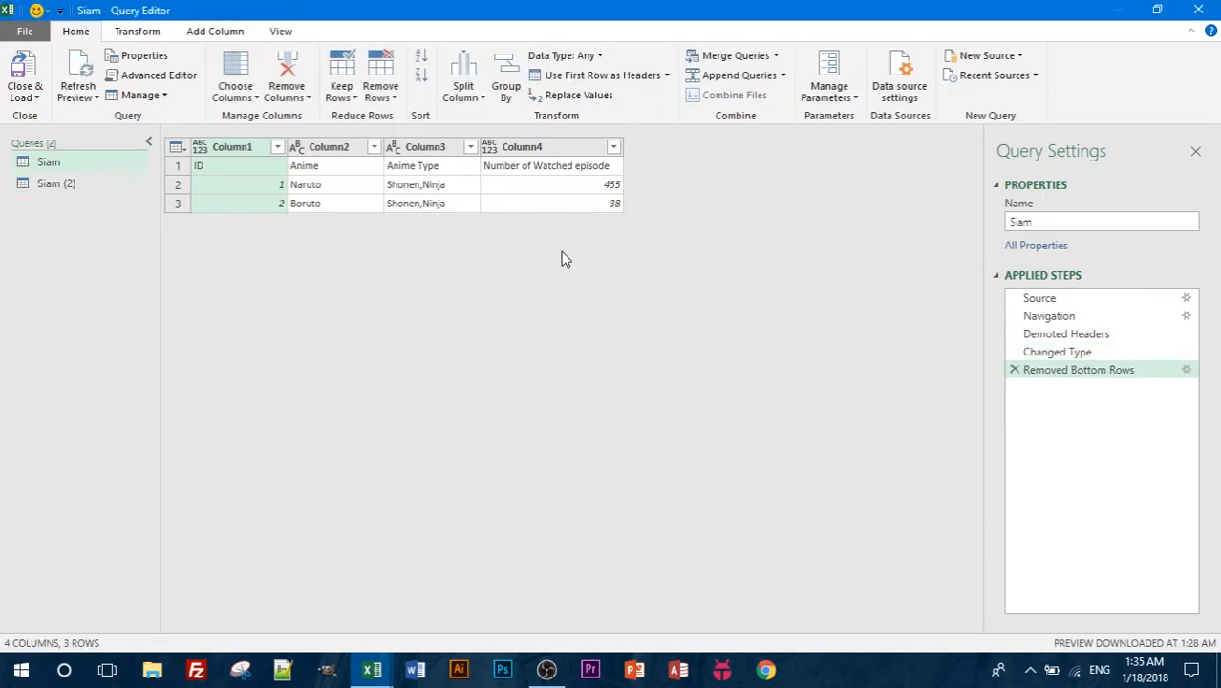
pyautogui.click(1015, 370)
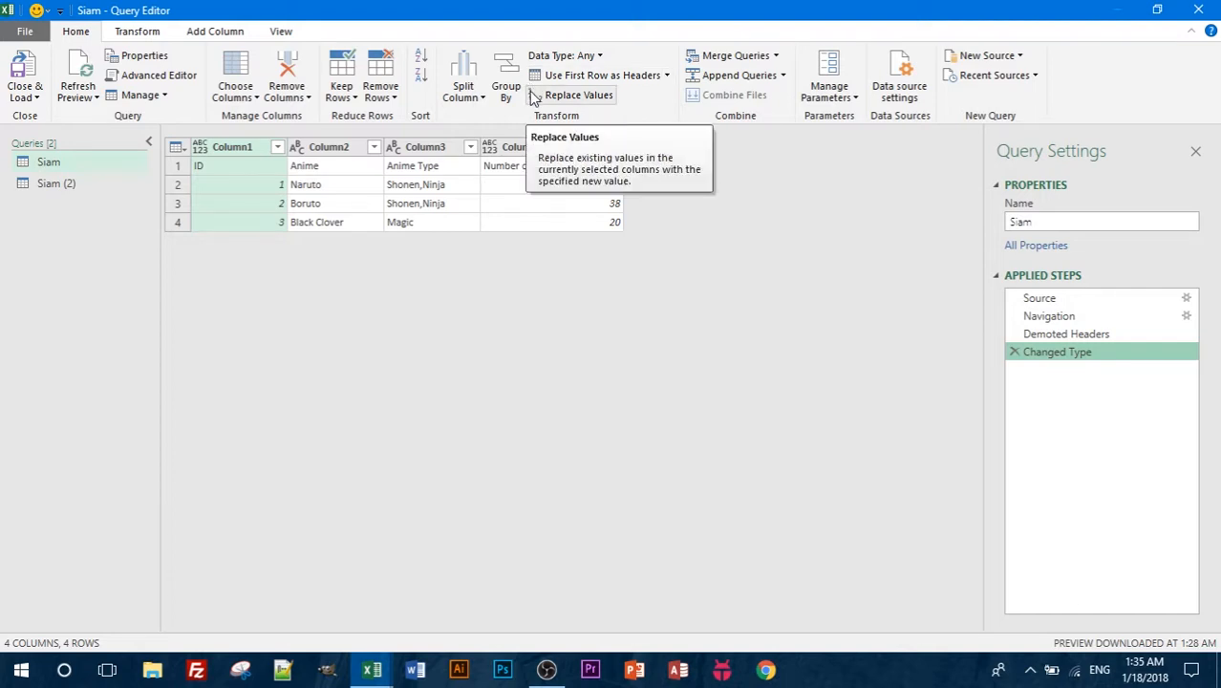
# Sort the table by Column1 in descending, ascending and again descending order
pyautogui.click(420, 74)
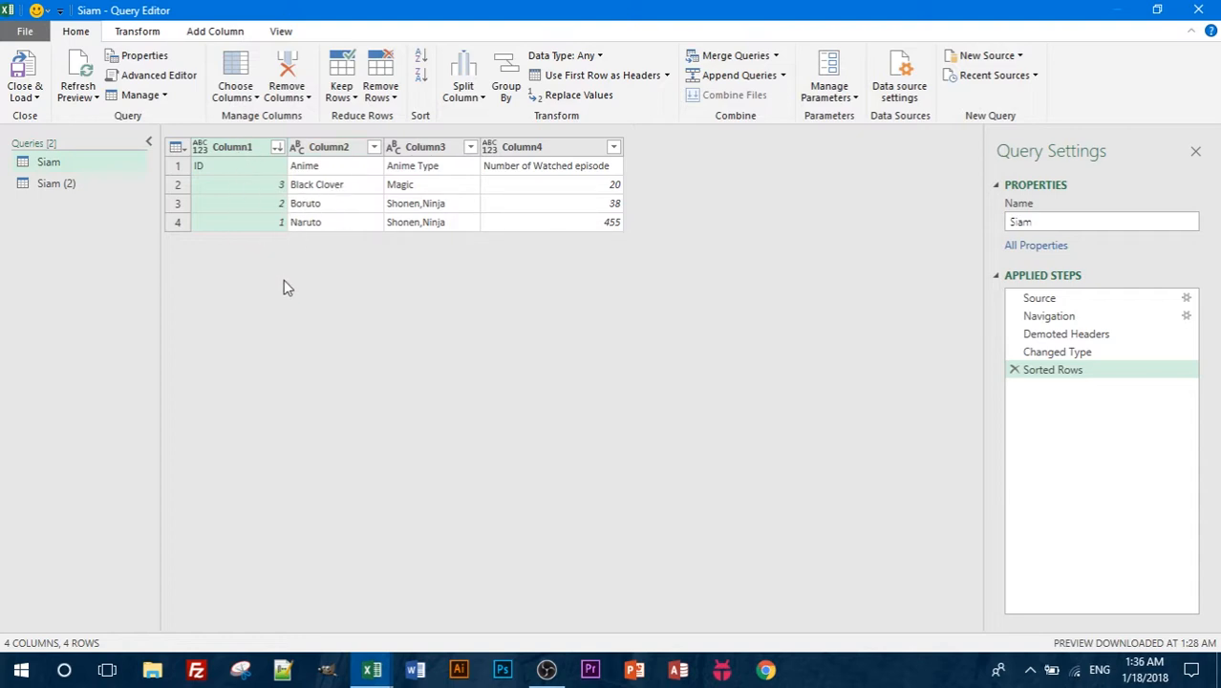
pyautogui.click(421, 59)
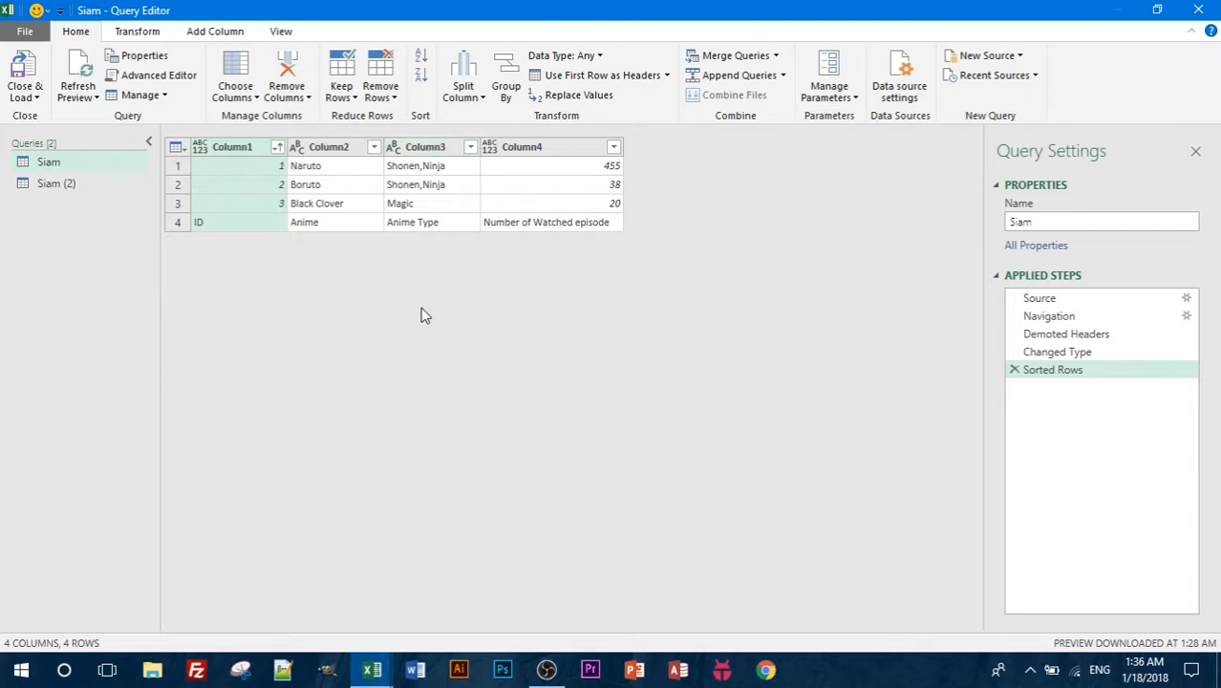
pyautogui.click(418, 86)
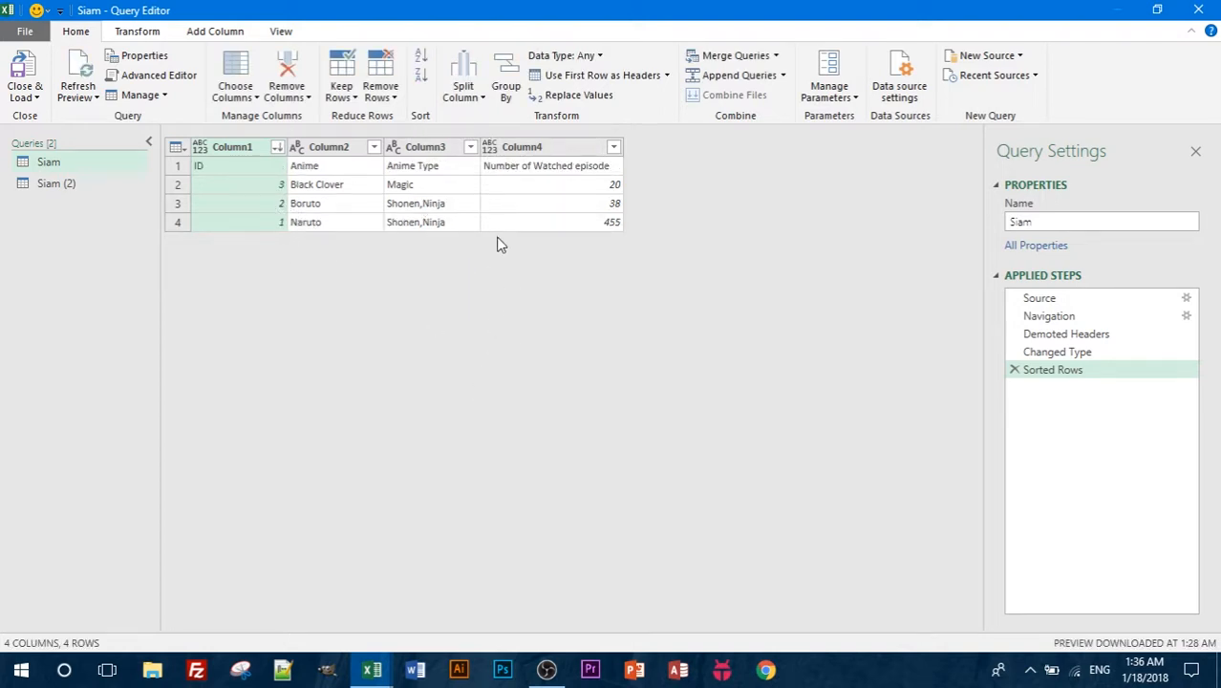
# Split Column3, which holds the anime types, by comma at each occurrence of the delimiter
pyautogui.click(431, 172)
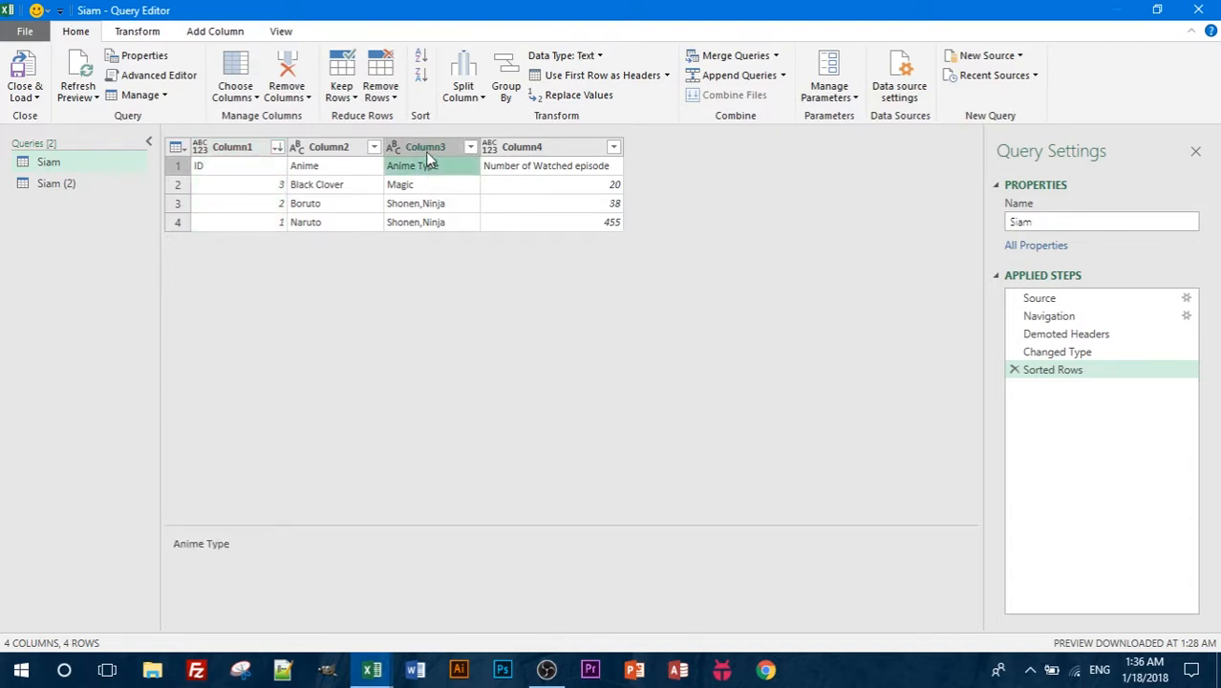
pyautogui.click(427, 153)
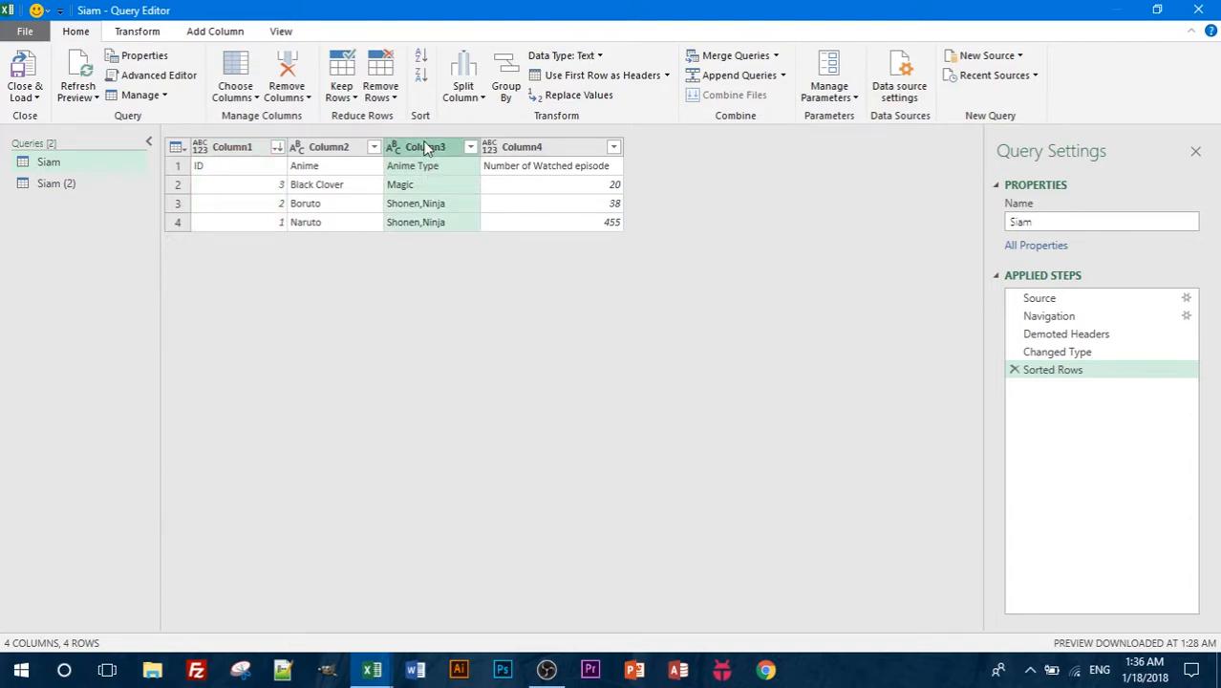
pyautogui.click(472, 99)
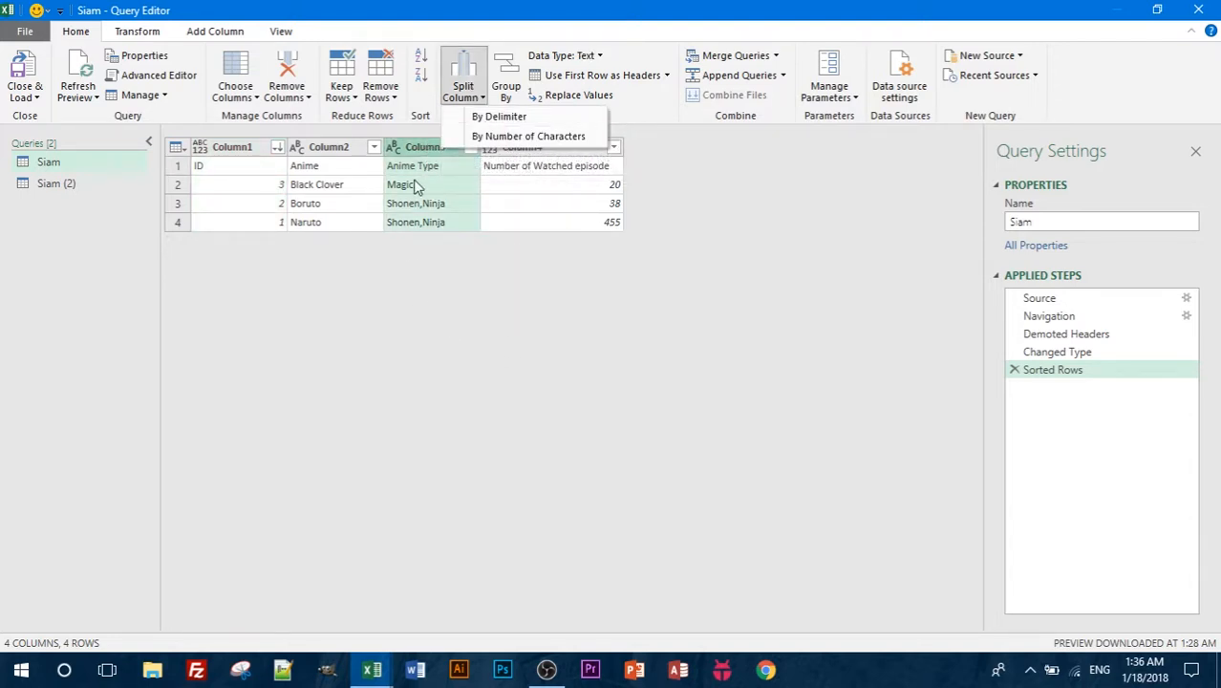
pyautogui.click(501, 116)
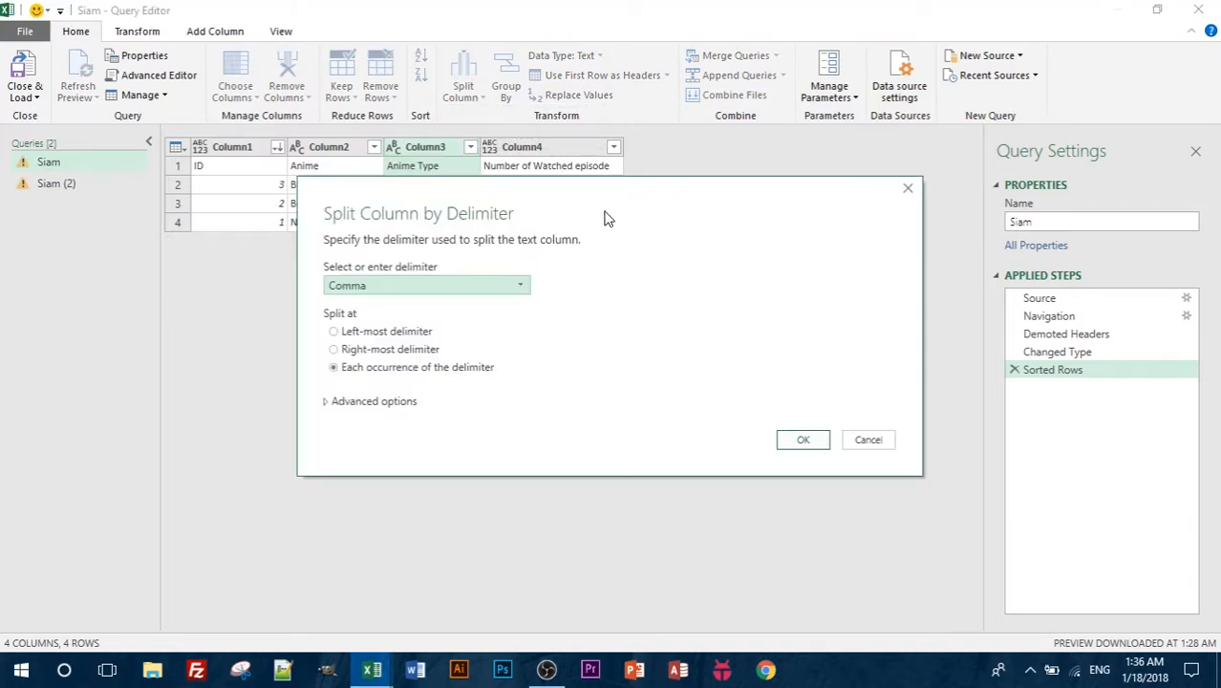
pyautogui.moveTo(607, 205); pyautogui.dragTo(586, 274)
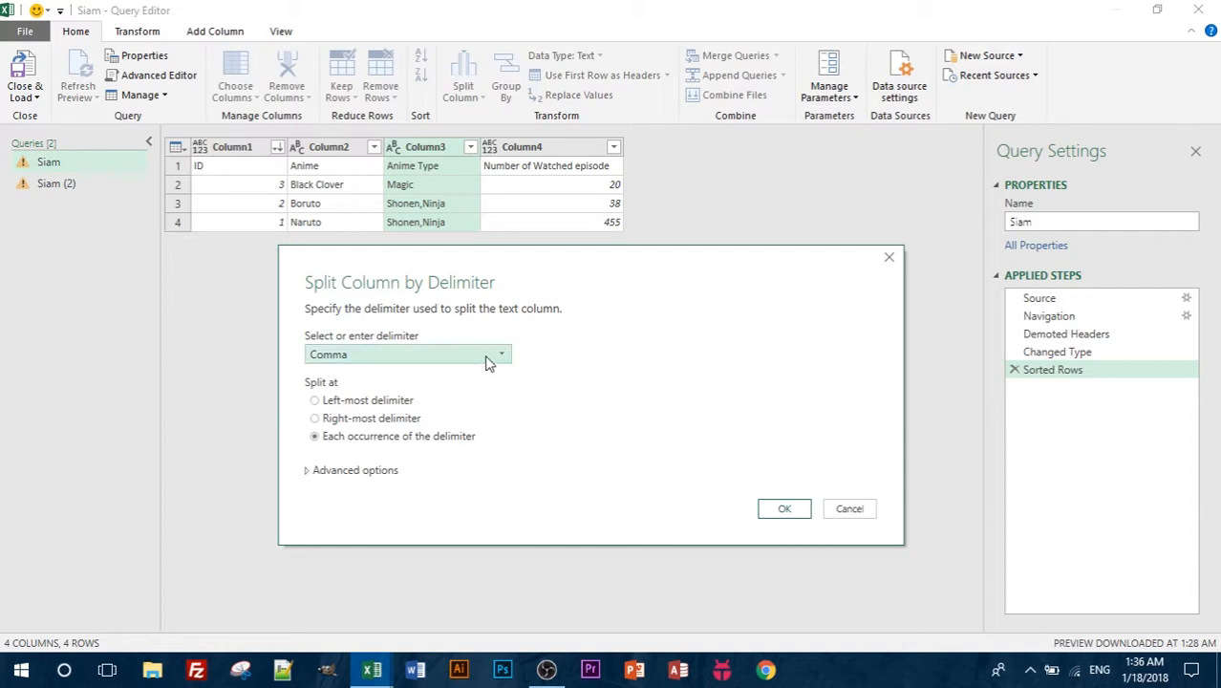
pyautogui.click(790, 510)
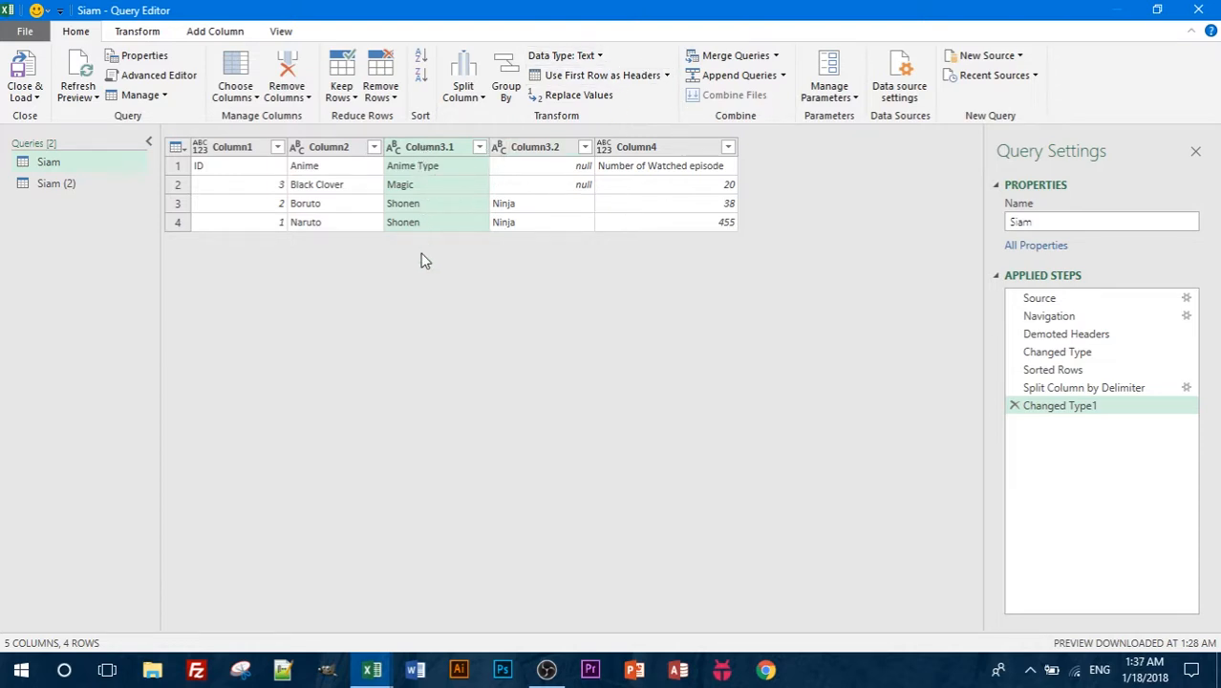
# Change Column3.1 to the Date type, replacing the current conversion, and revert it by deleting the Changed Type1 step
pyautogui.click(600, 56)
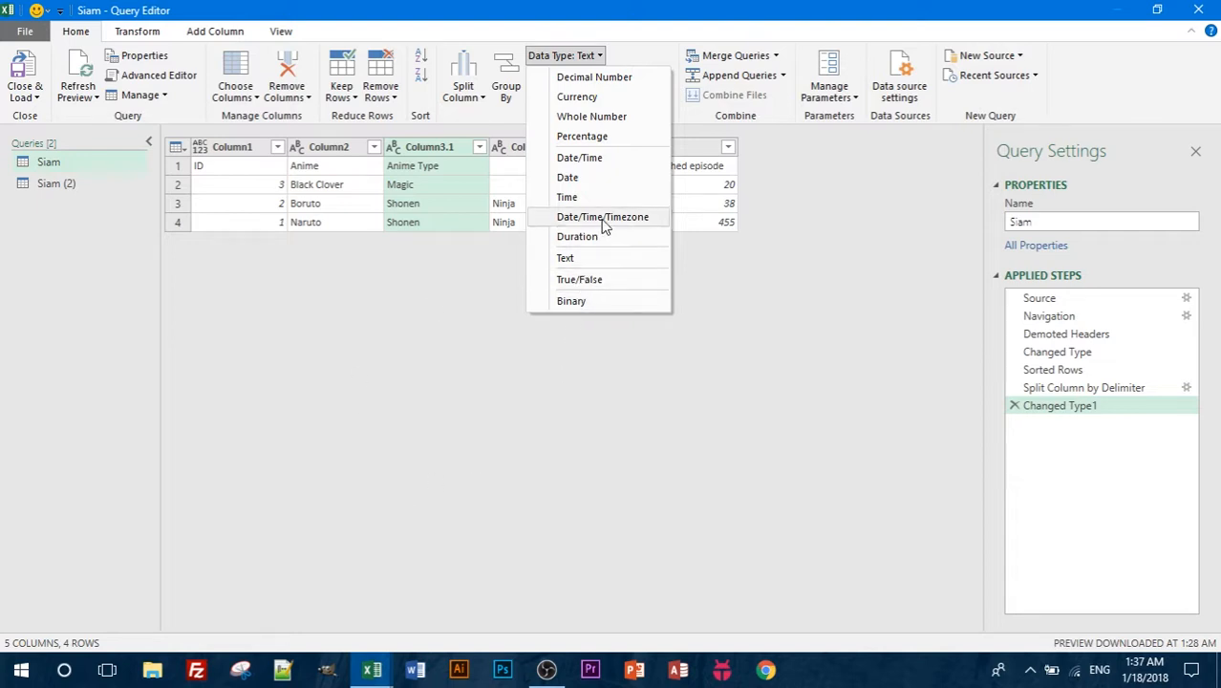
pyautogui.click(567, 178)
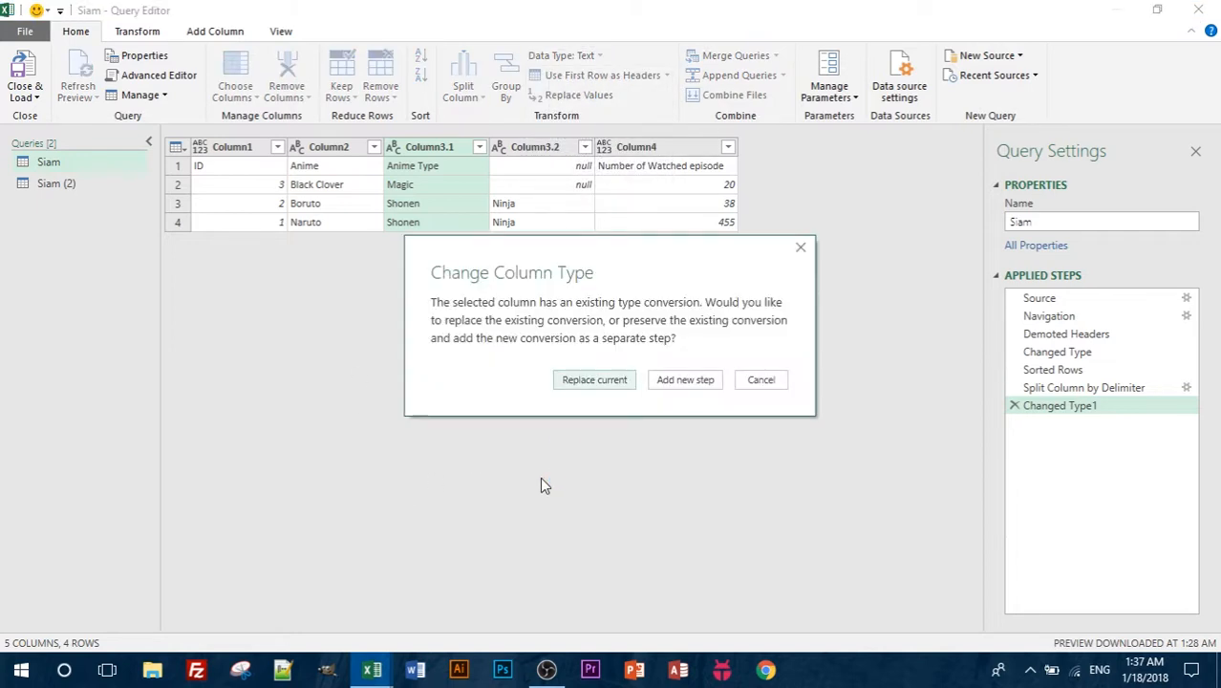
pyautogui.click(594, 380)
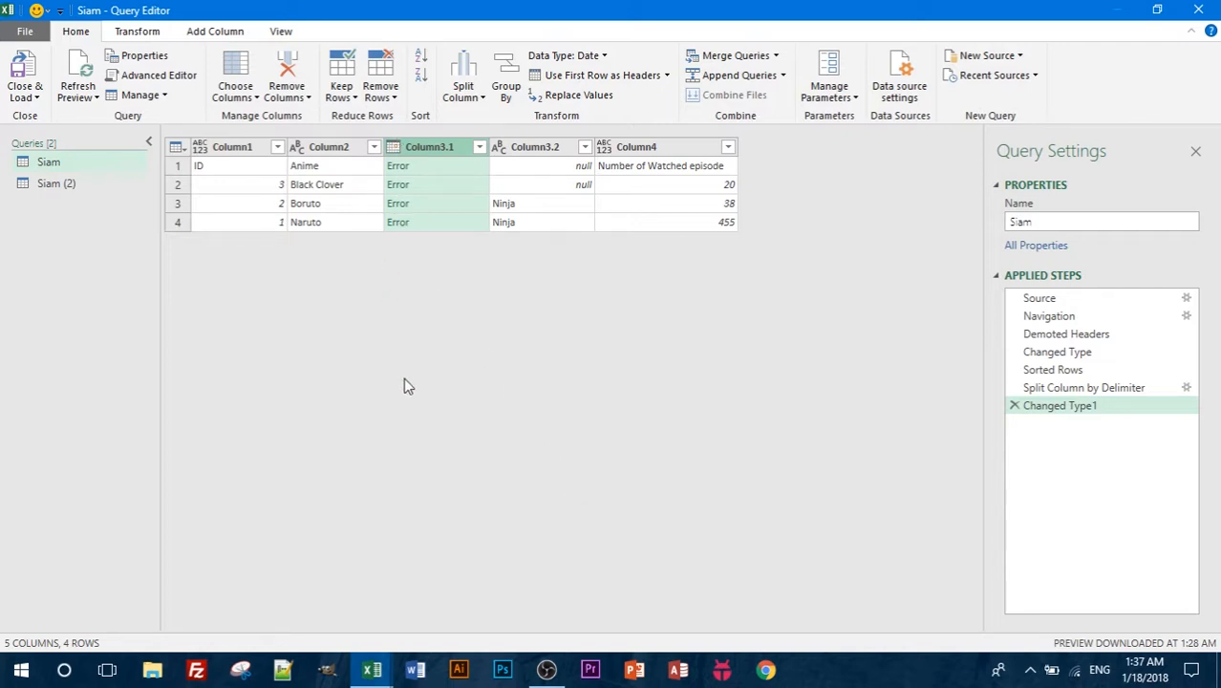
pyautogui.click(1014, 405)
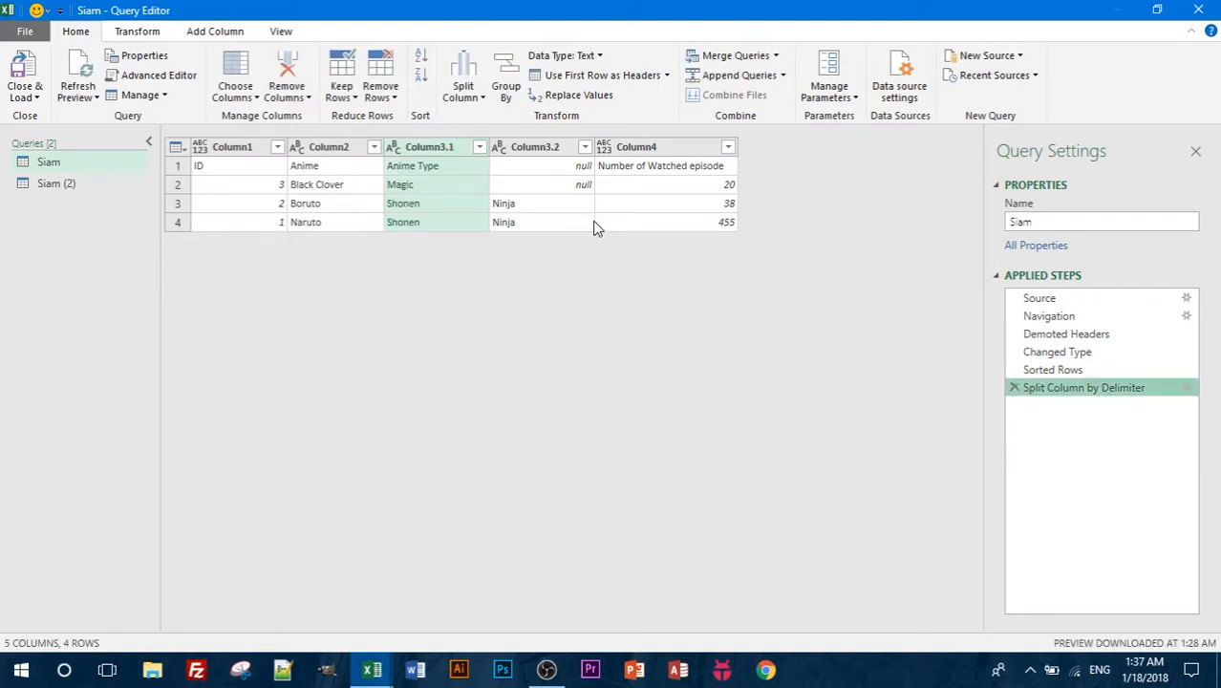
# Select Column4 and promote the table's first row to column headers
pyautogui.click(667, 151)
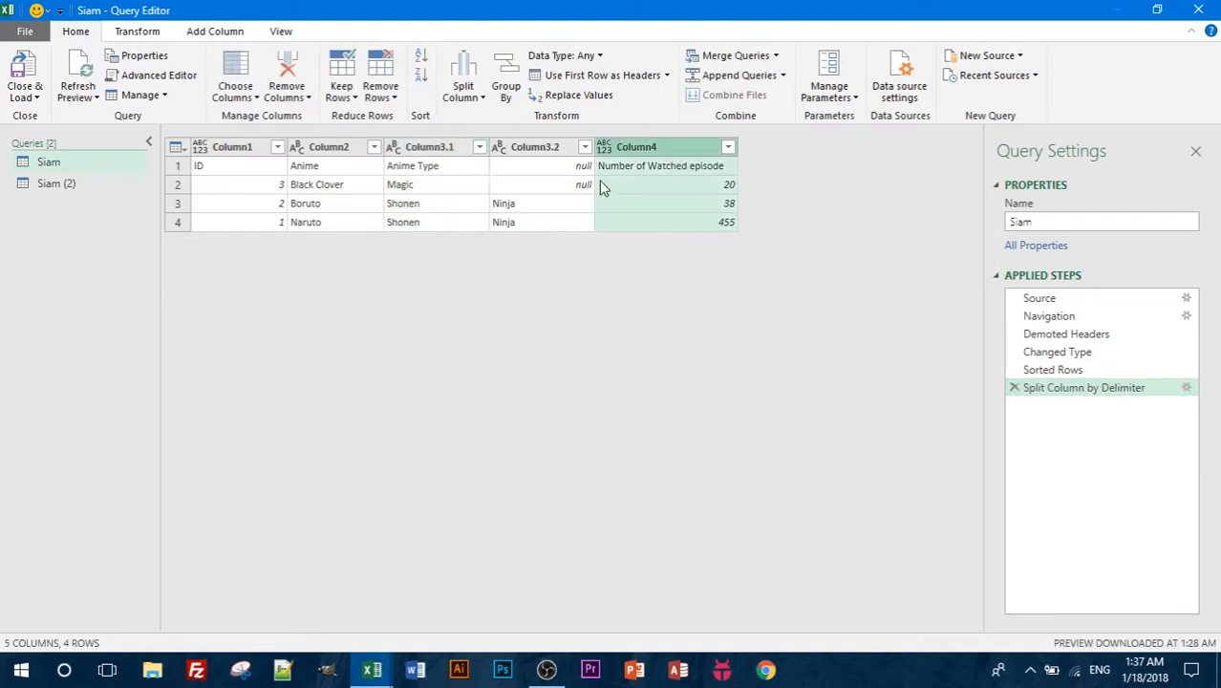
pyautogui.click(665, 76)
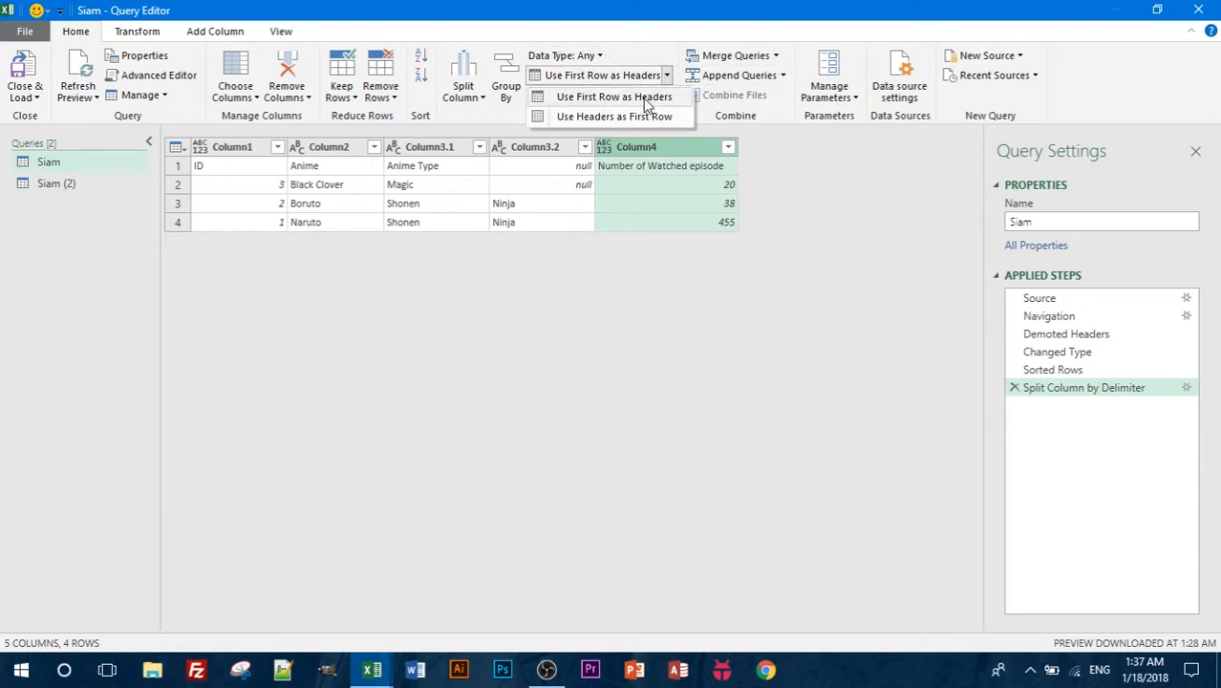
pyautogui.click(646, 97)
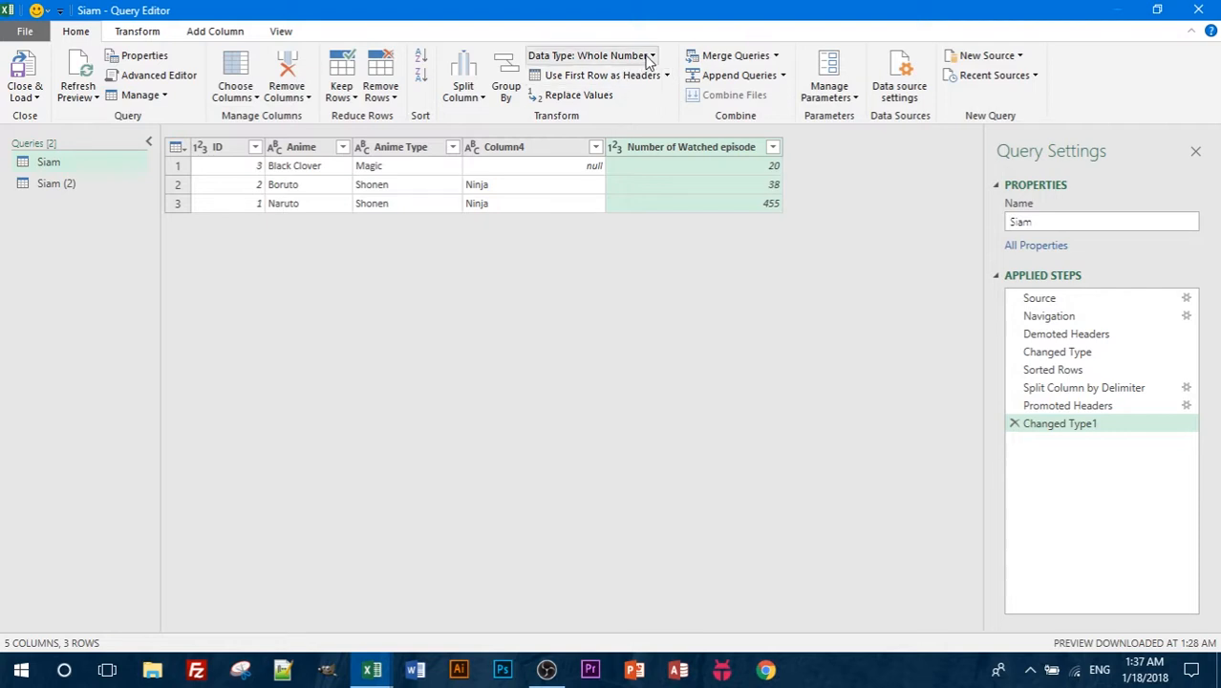
# Change Number of Watched episode to Percentage, replacing the current conversion, and revert it by deleting the Changed Type1 step
pyautogui.click(650, 57)
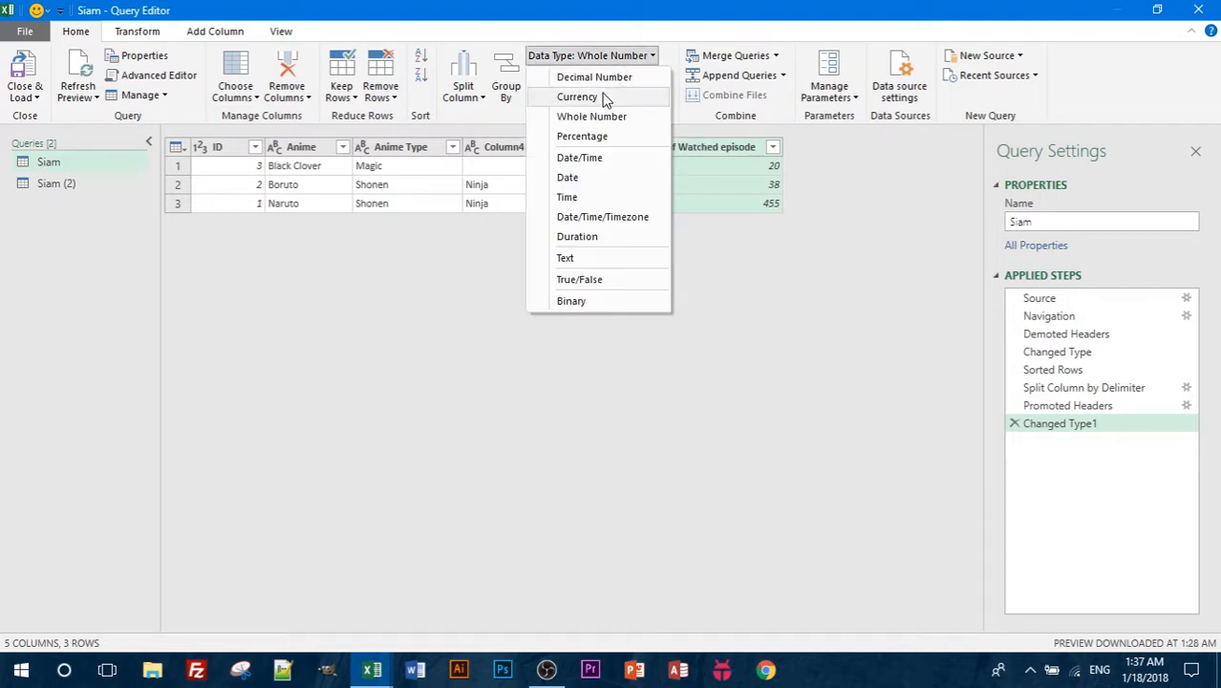
pyautogui.click(608, 133)
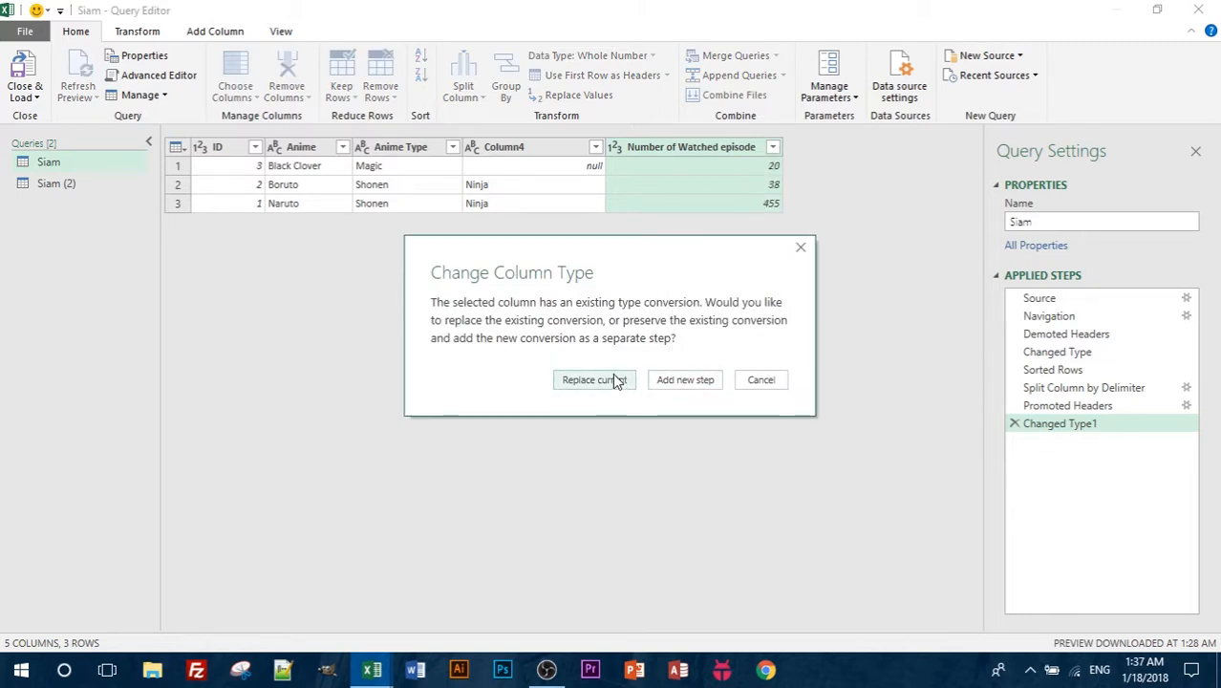
pyautogui.click(613, 377)
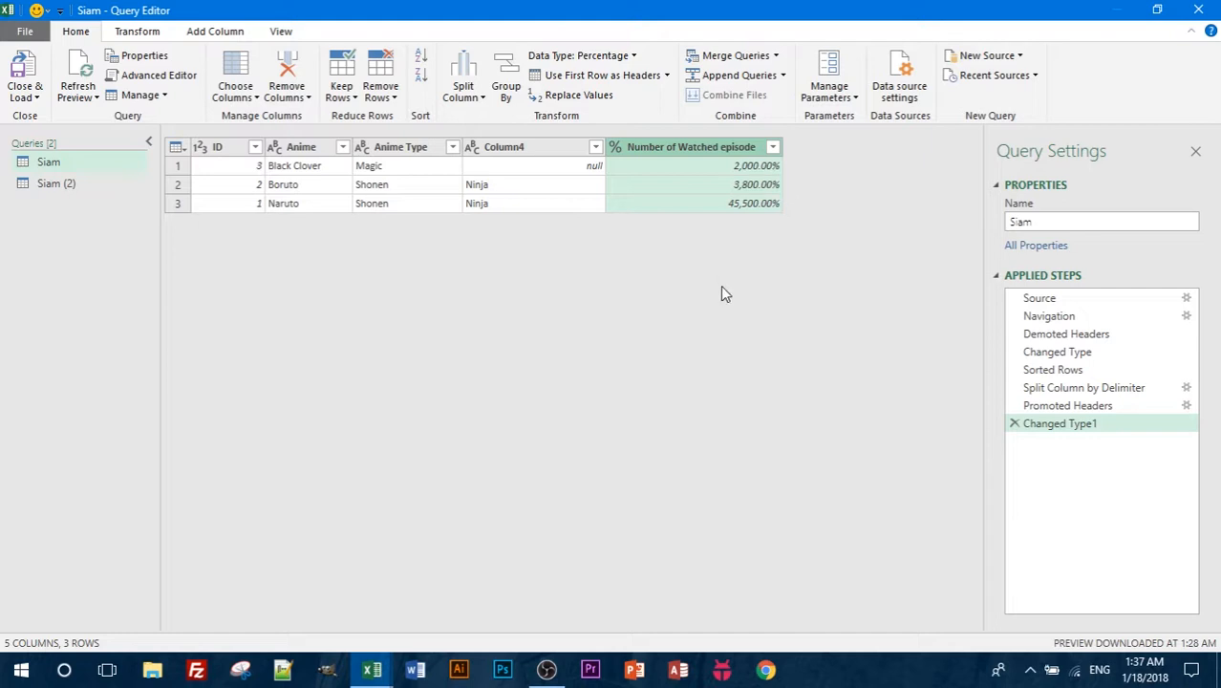
pyautogui.click(1015, 424)
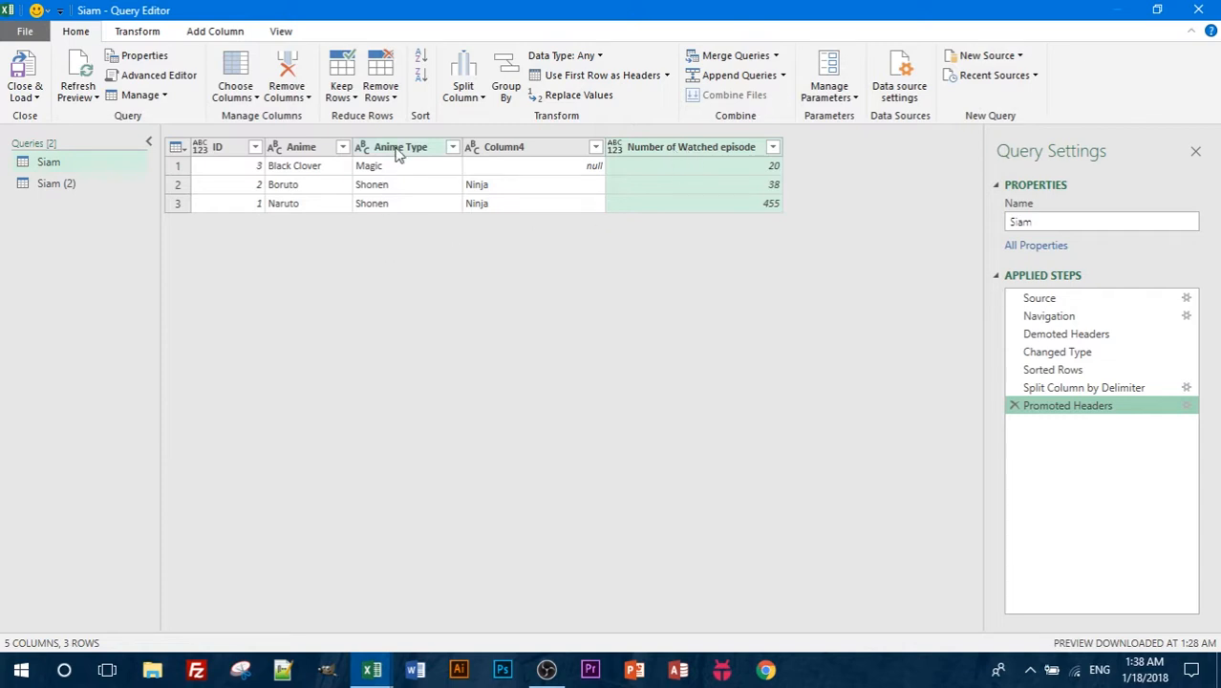
# Replace the value Magic with Subscribe in the Anime Type column
pyautogui.click(399, 153)
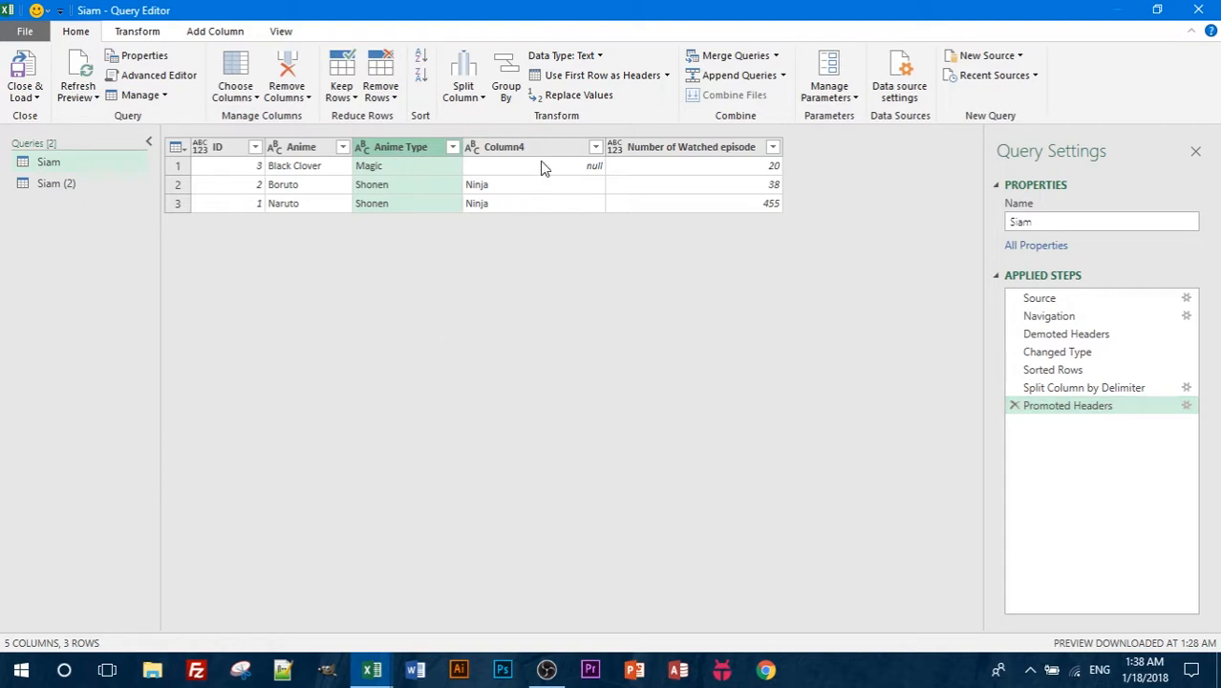
pyautogui.click(580, 97)
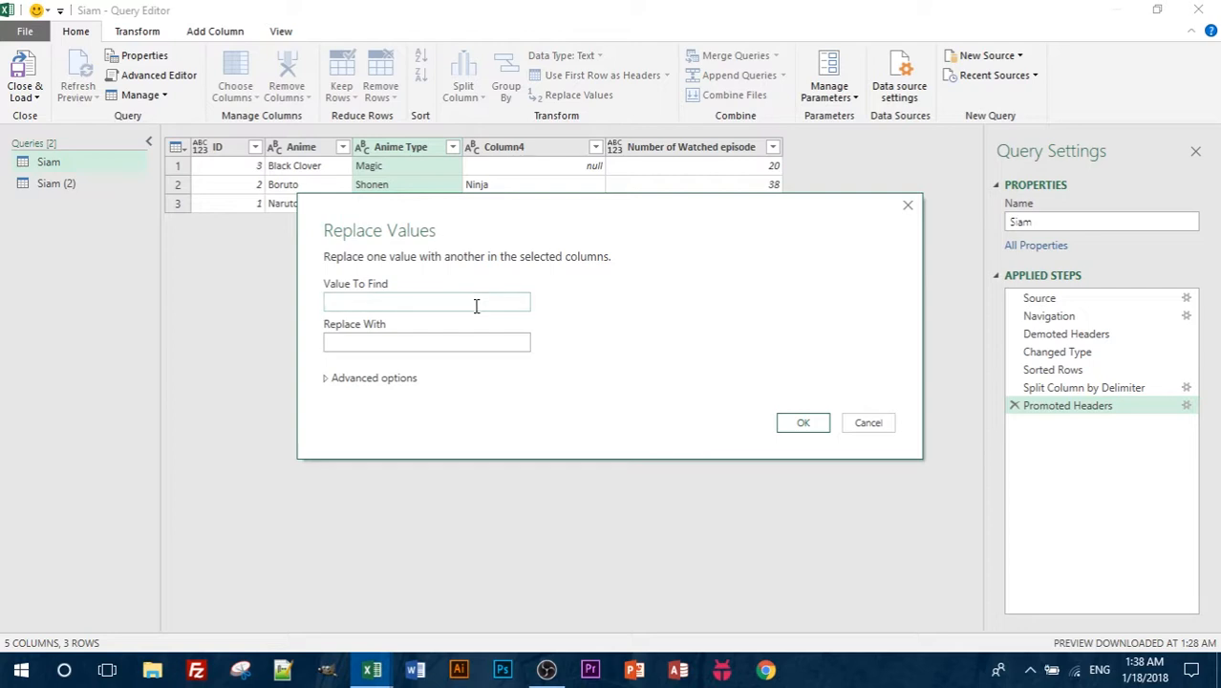
pyautogui.write('Magic')
pyautogui.click(504, 346)
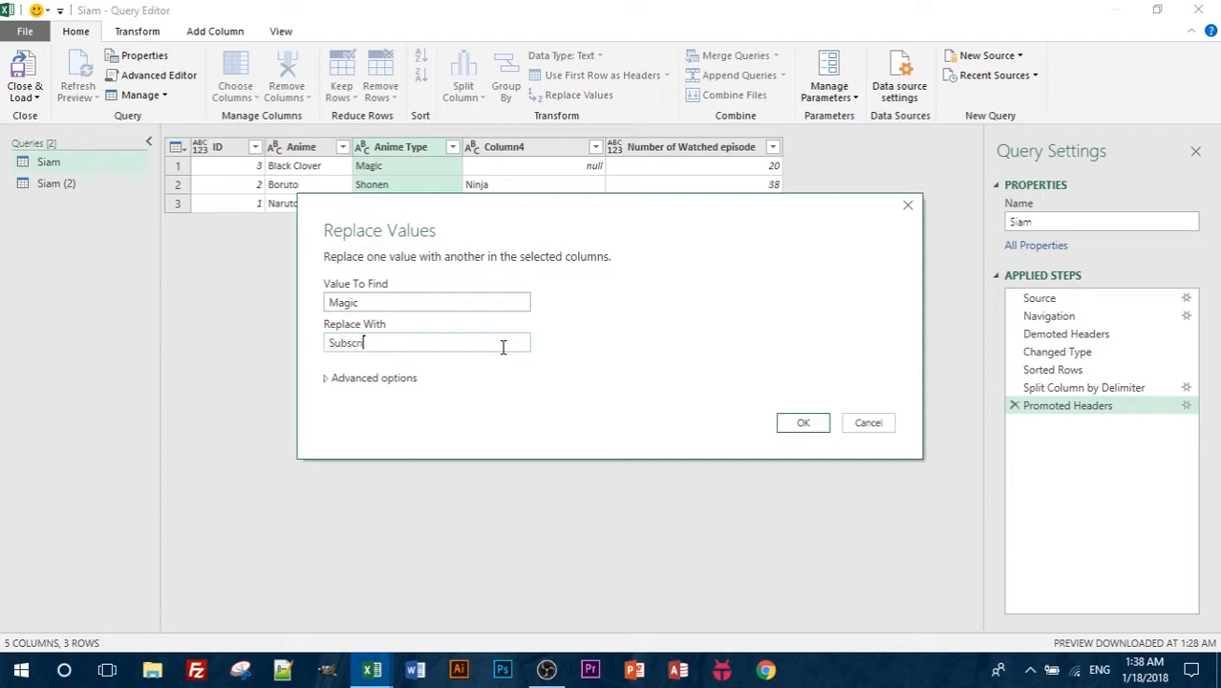
pyautogui.click(800, 422)
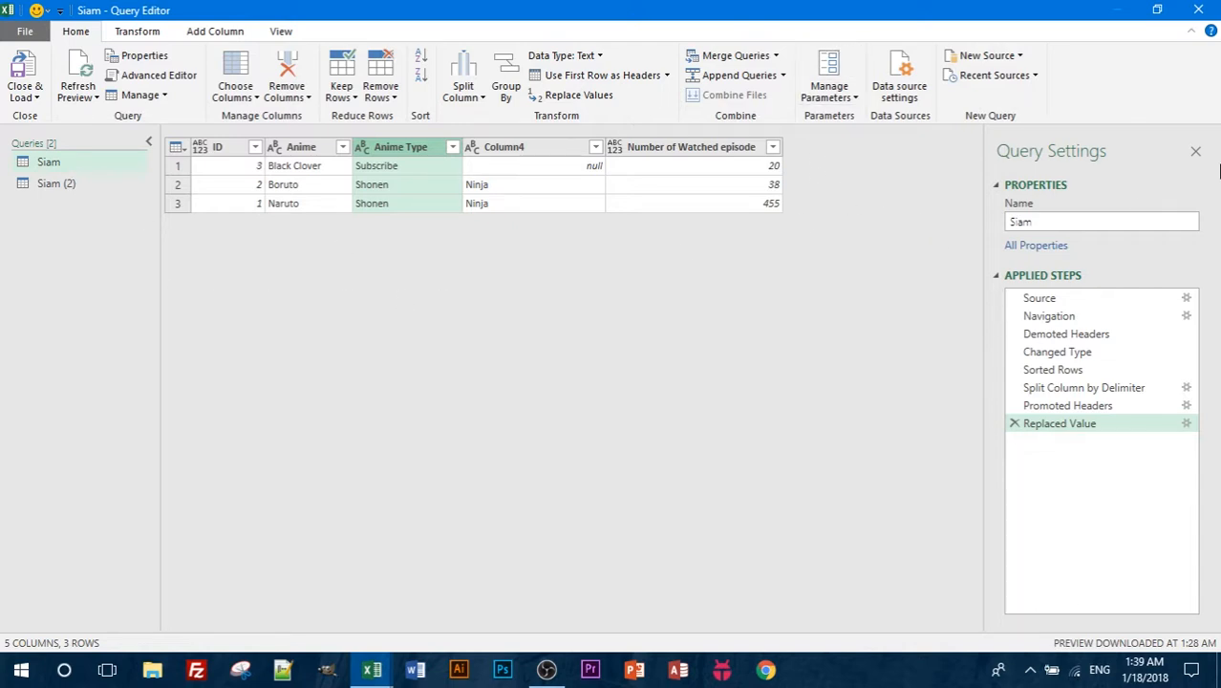
# Review the data source settings for global permissions and for the current workbook, and close them
pyautogui.click(899, 96)
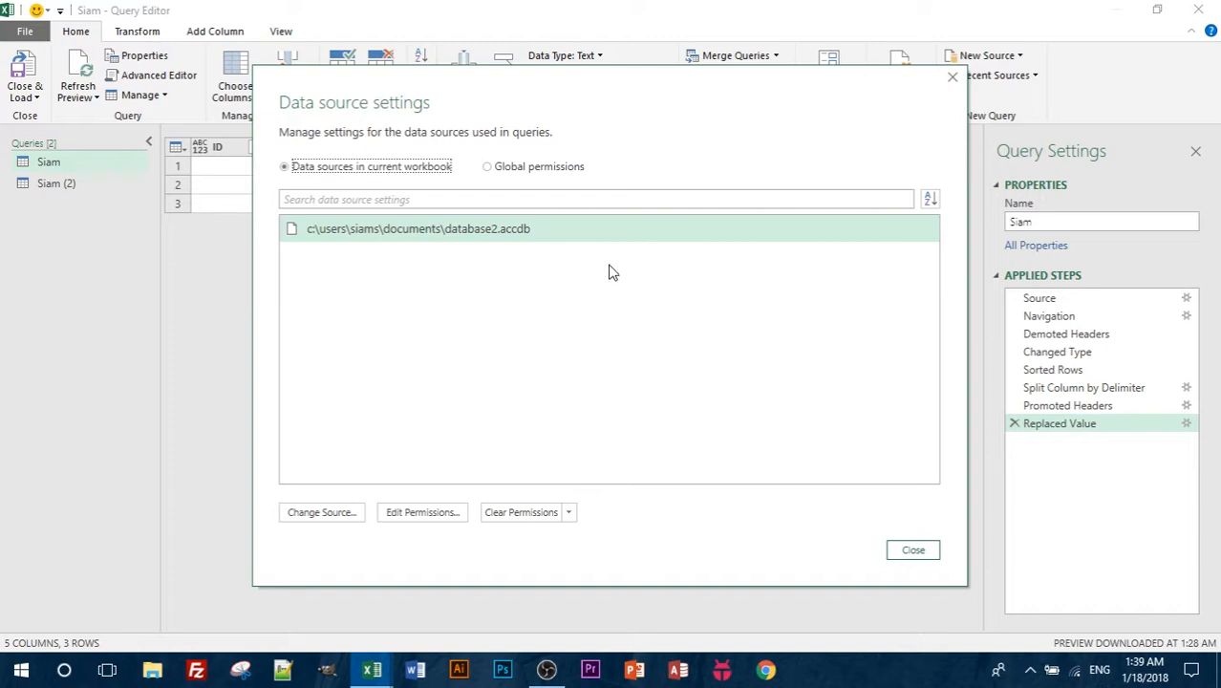
pyautogui.click(486, 168)
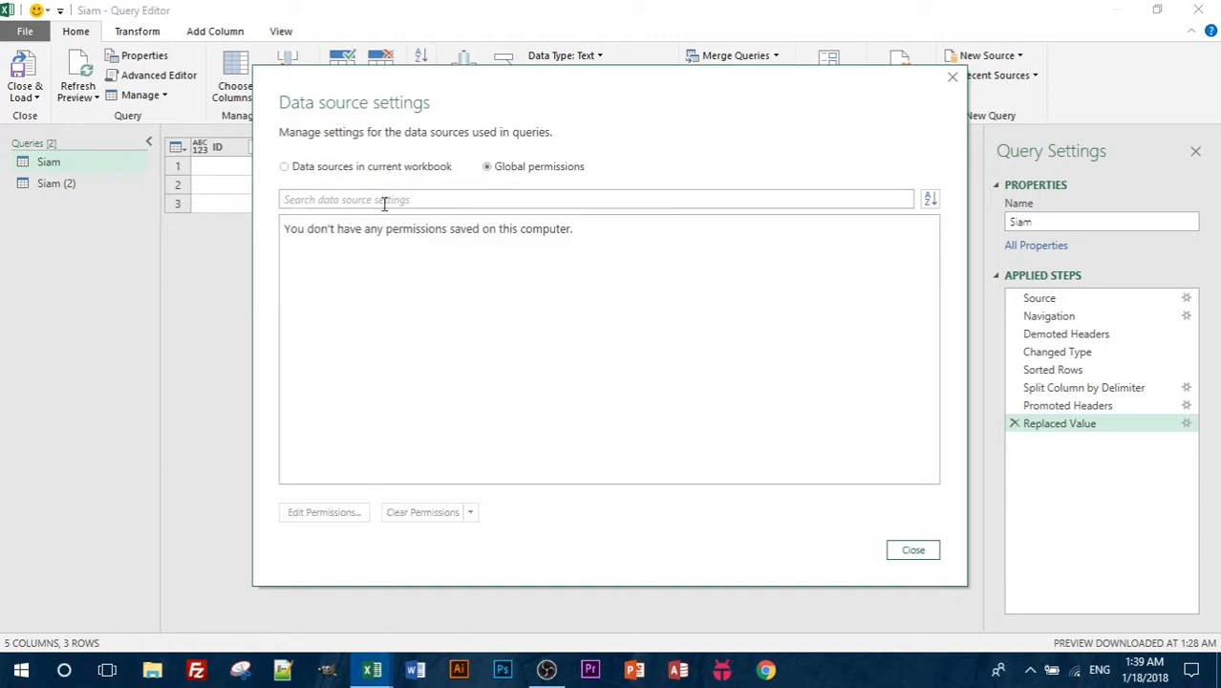
pyautogui.click(287, 168)
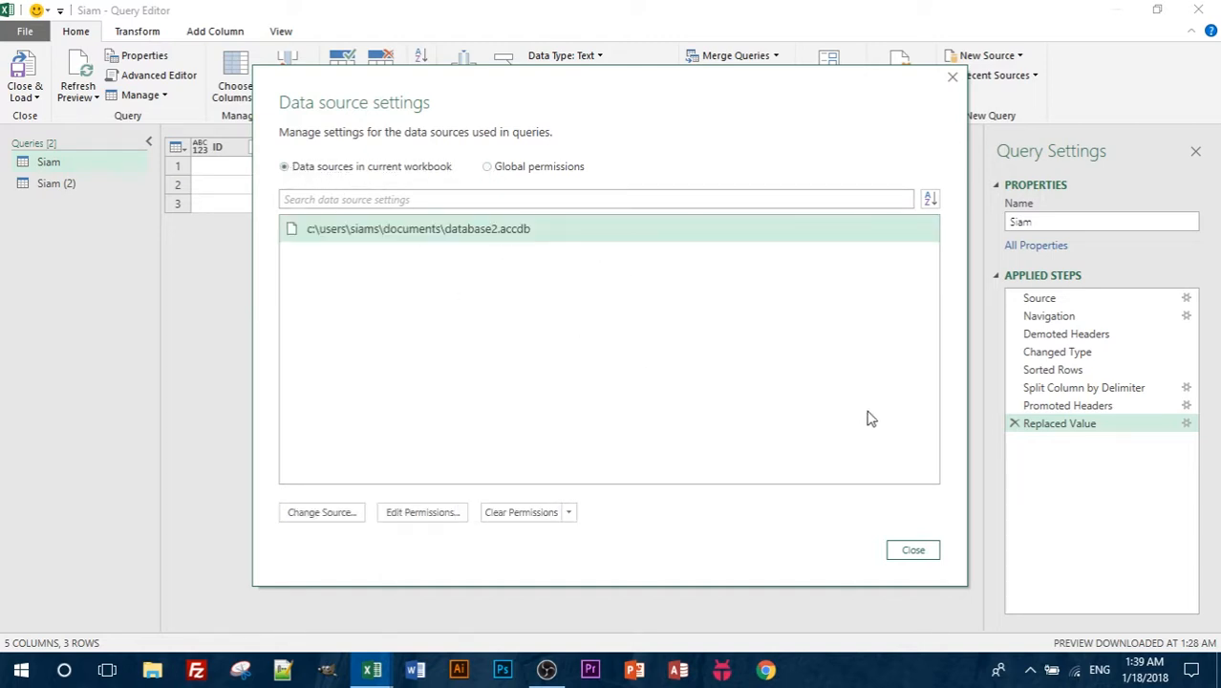
pyautogui.click(912, 550)
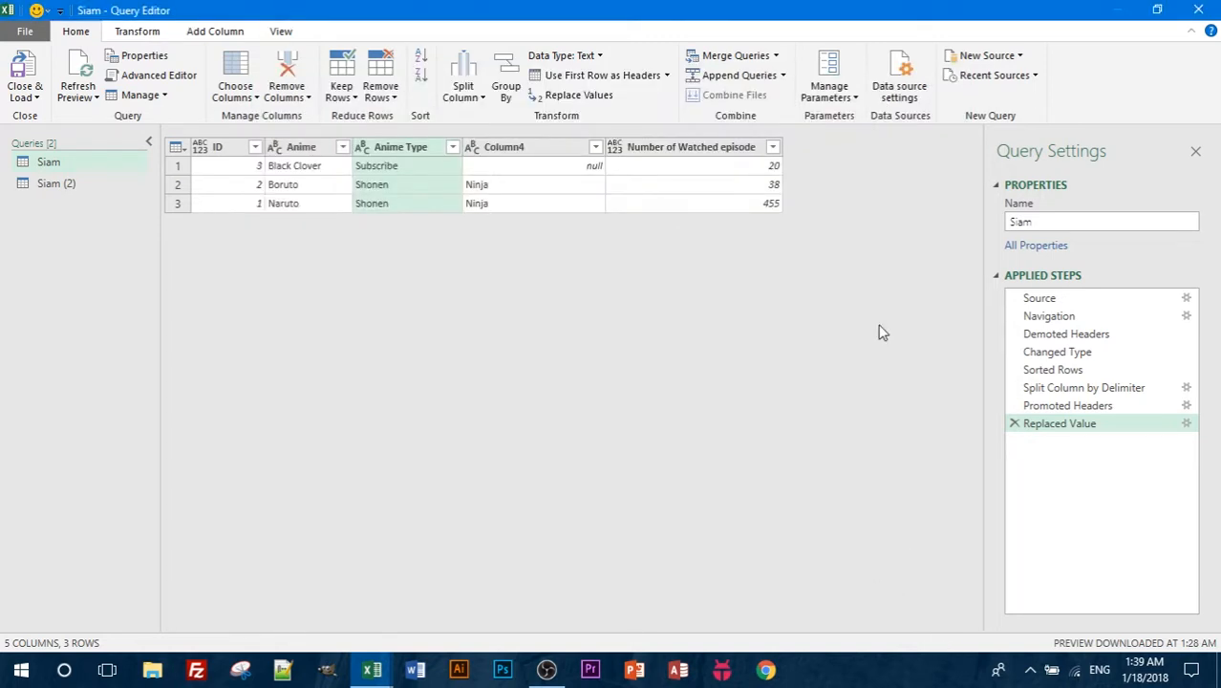
# Look through the available new source types and the recently used sources for a new query
pyautogui.click(1012, 59)
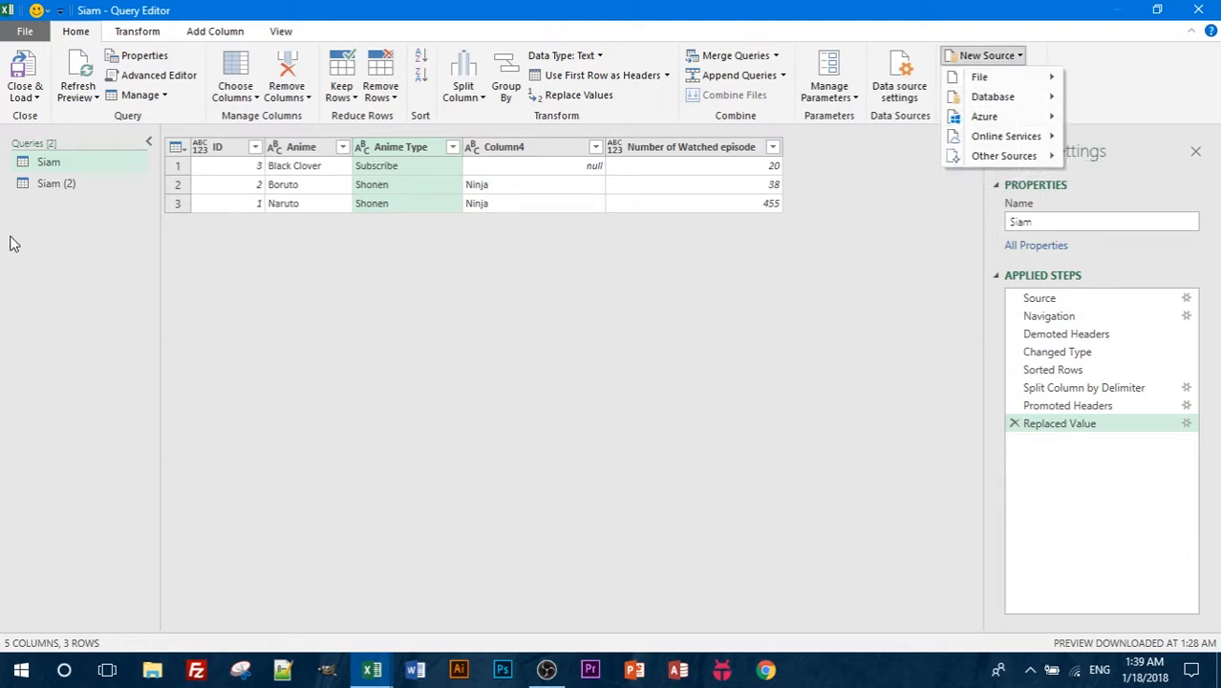
pyautogui.click(884, 247)
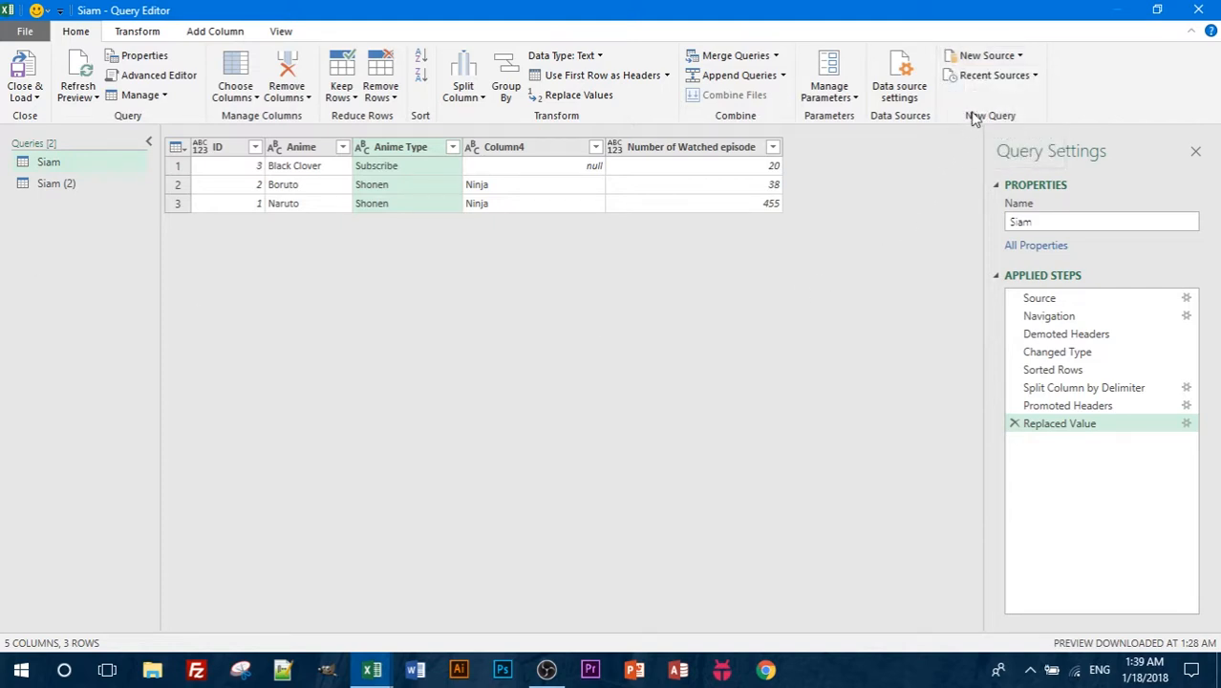
pyautogui.click(996, 78)
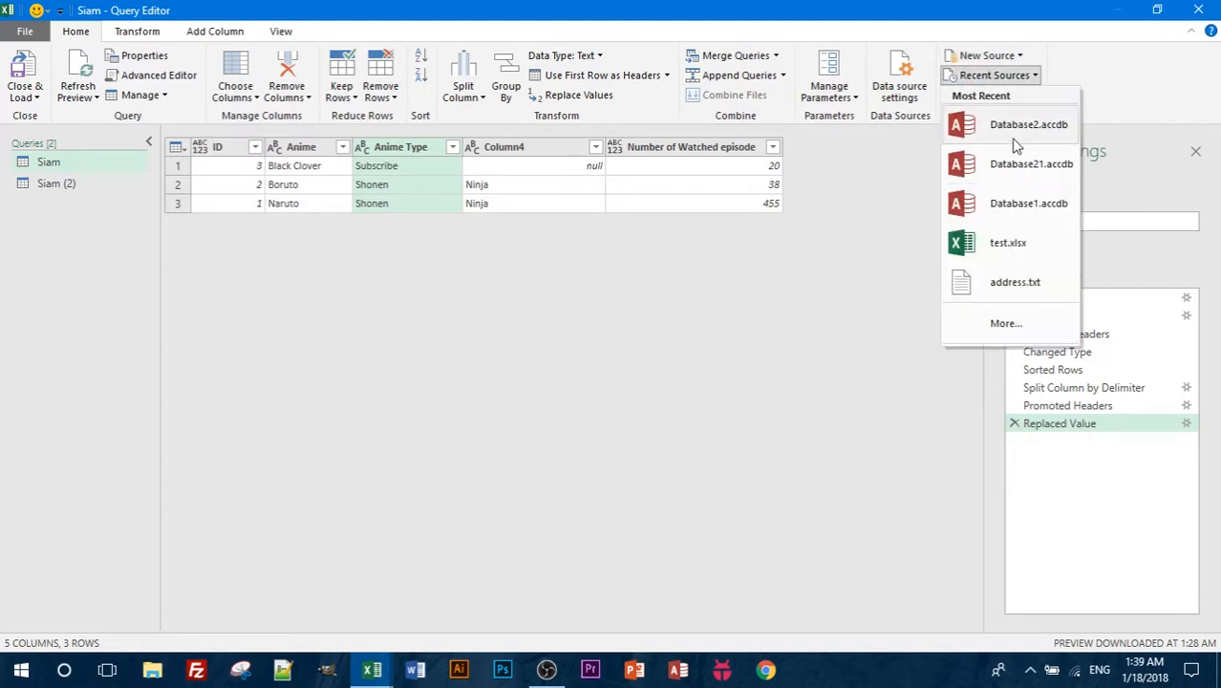
pyautogui.click(876, 420)
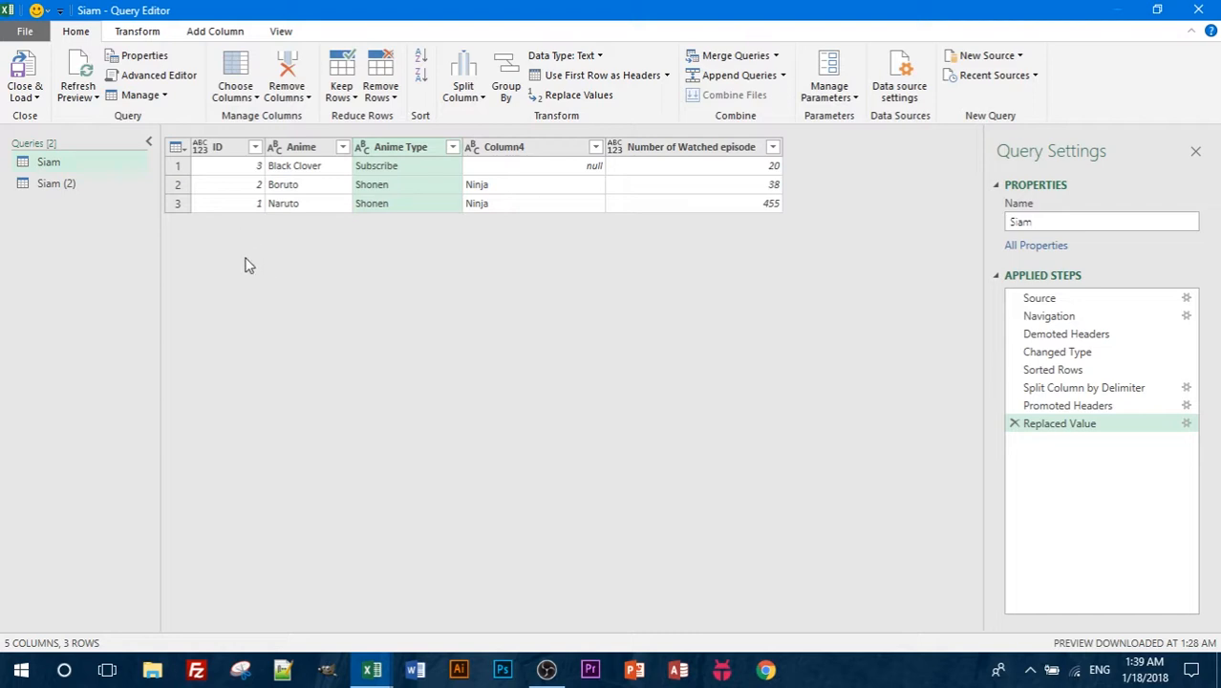
# Delete every applied step after Navigation from the Siam query, and close and load the queries to the workbook
pyautogui.click(1015, 409)
pyautogui.click(1016, 388)
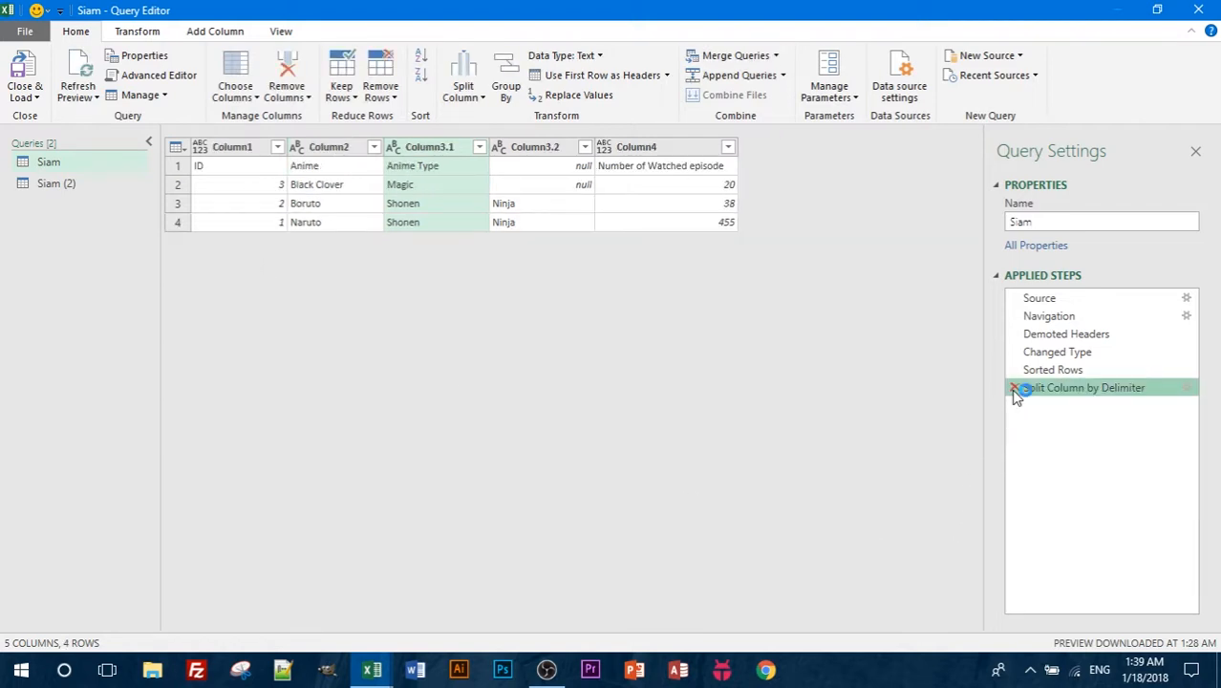
pyautogui.click(1015, 370)
pyautogui.click(1015, 354)
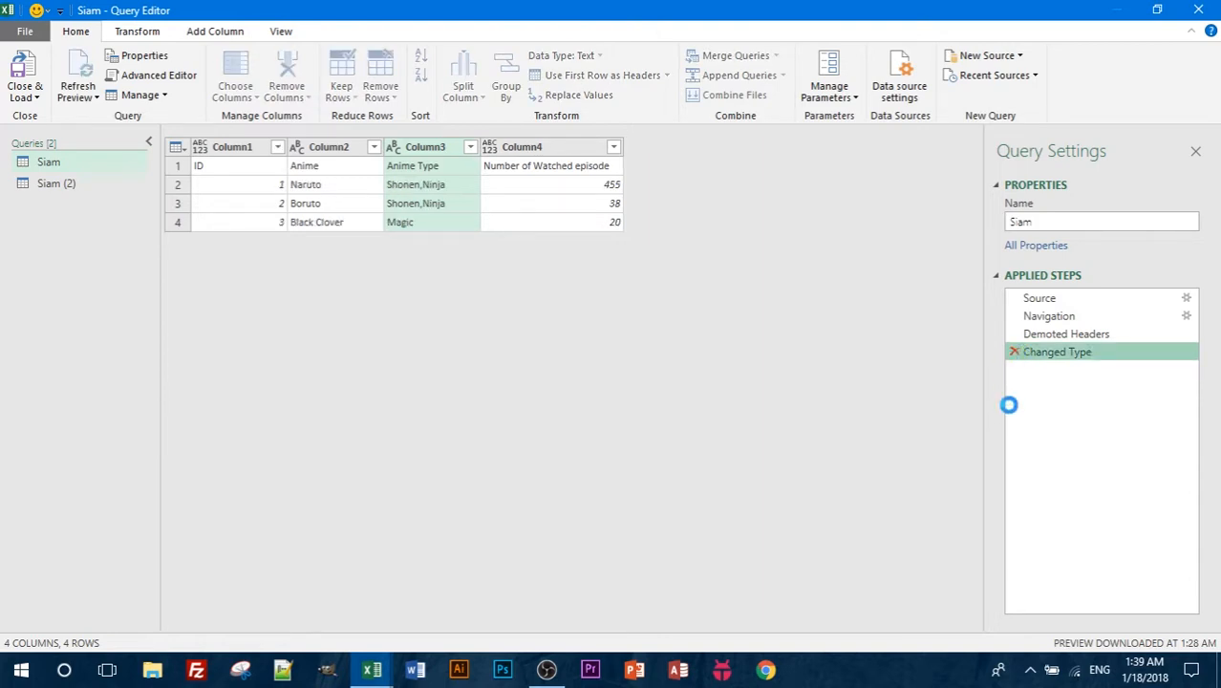
pyautogui.click(1013, 334)
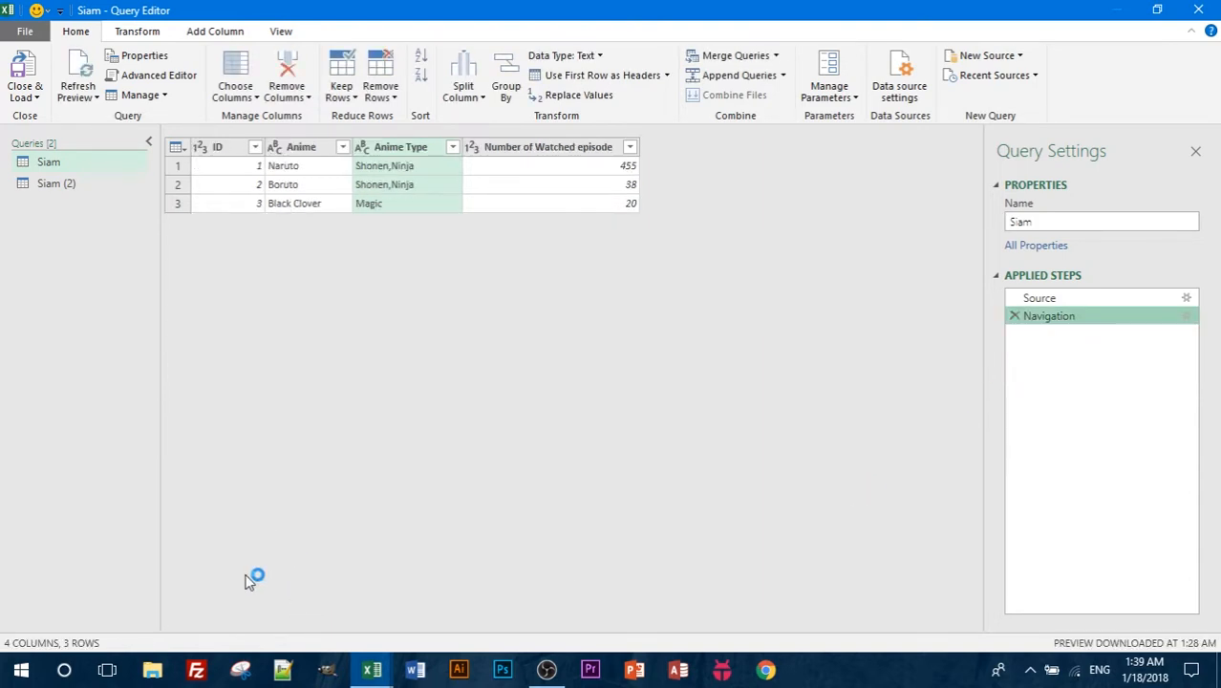
pyautogui.click(28, 65)
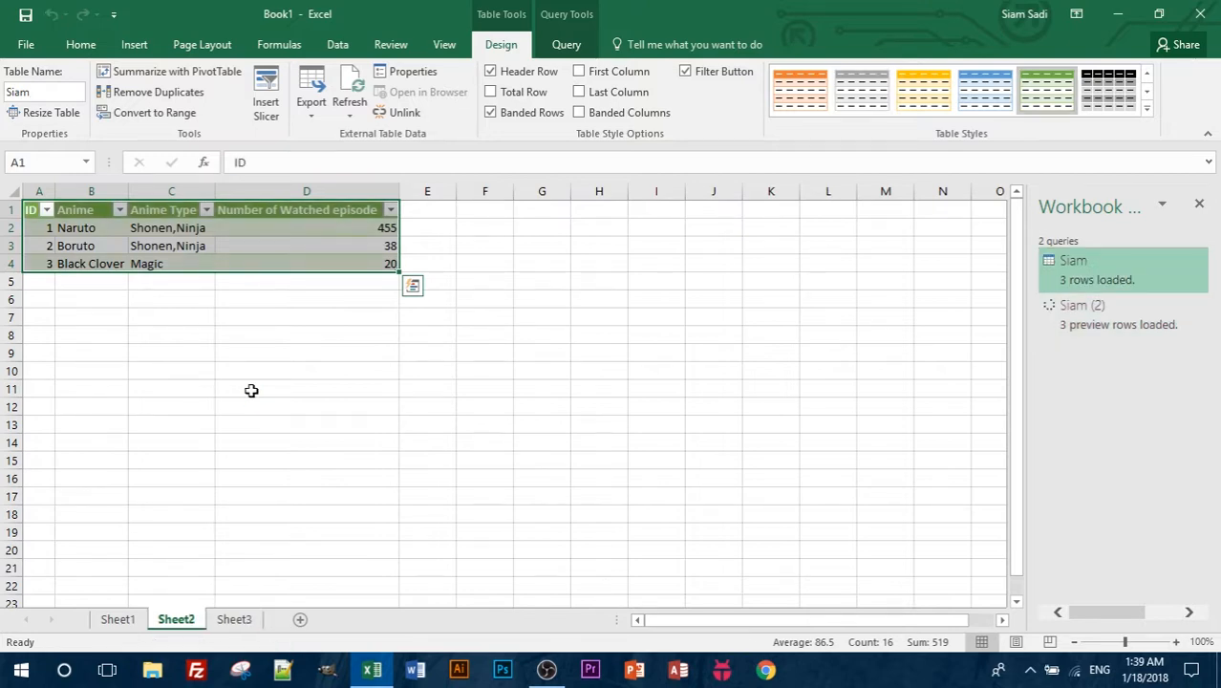
# Compare the loaded query tables on Sheet2 and Sheet3, ending on Sheet2
pyautogui.click(233, 624)
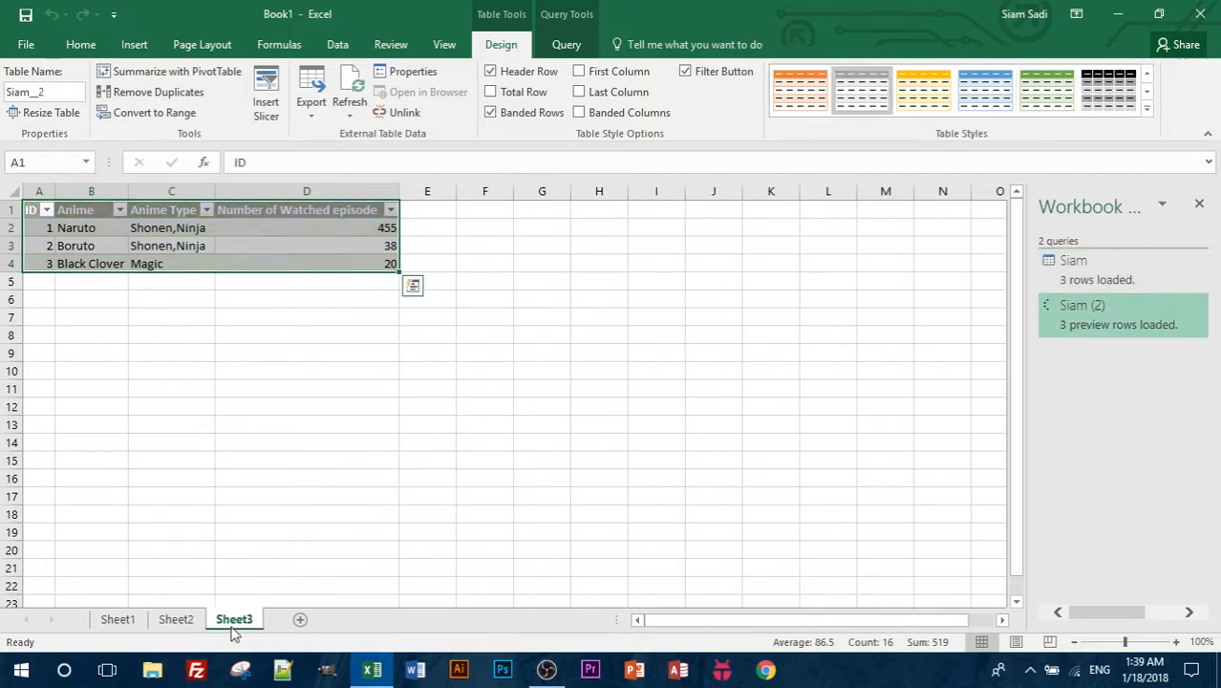
pyautogui.click(191, 623)
pyautogui.click(256, 621)
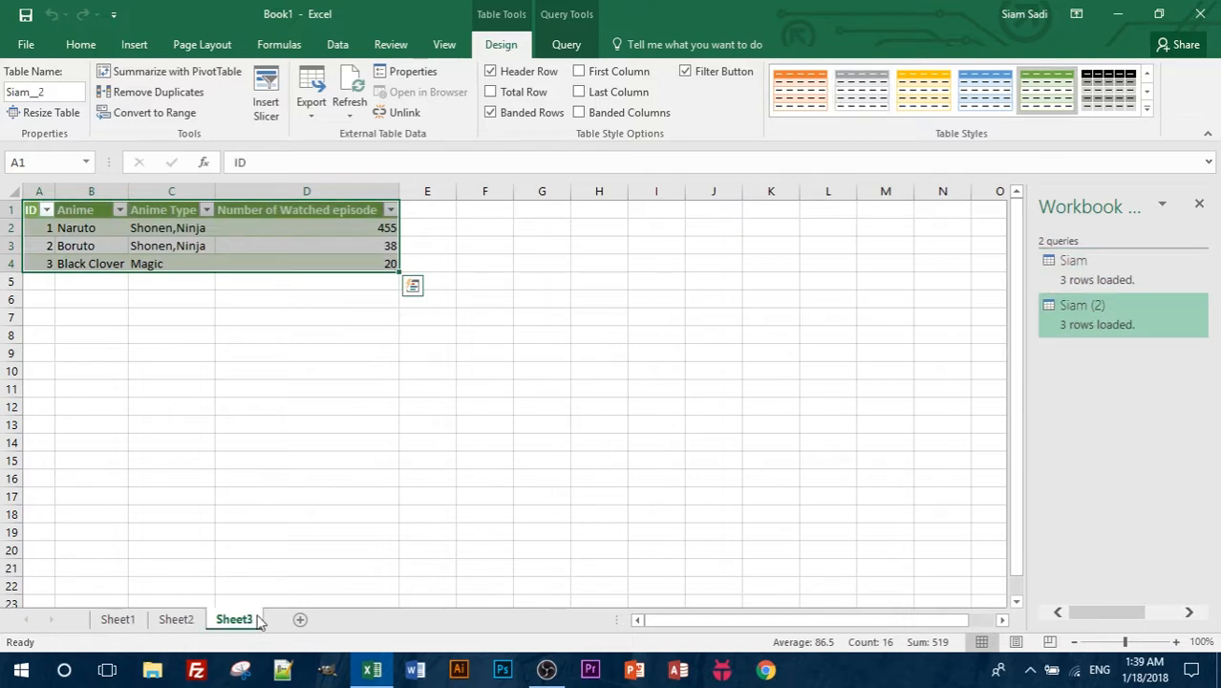
pyautogui.click(175, 619)
pyautogui.click(235, 619)
pyautogui.click(176, 619)
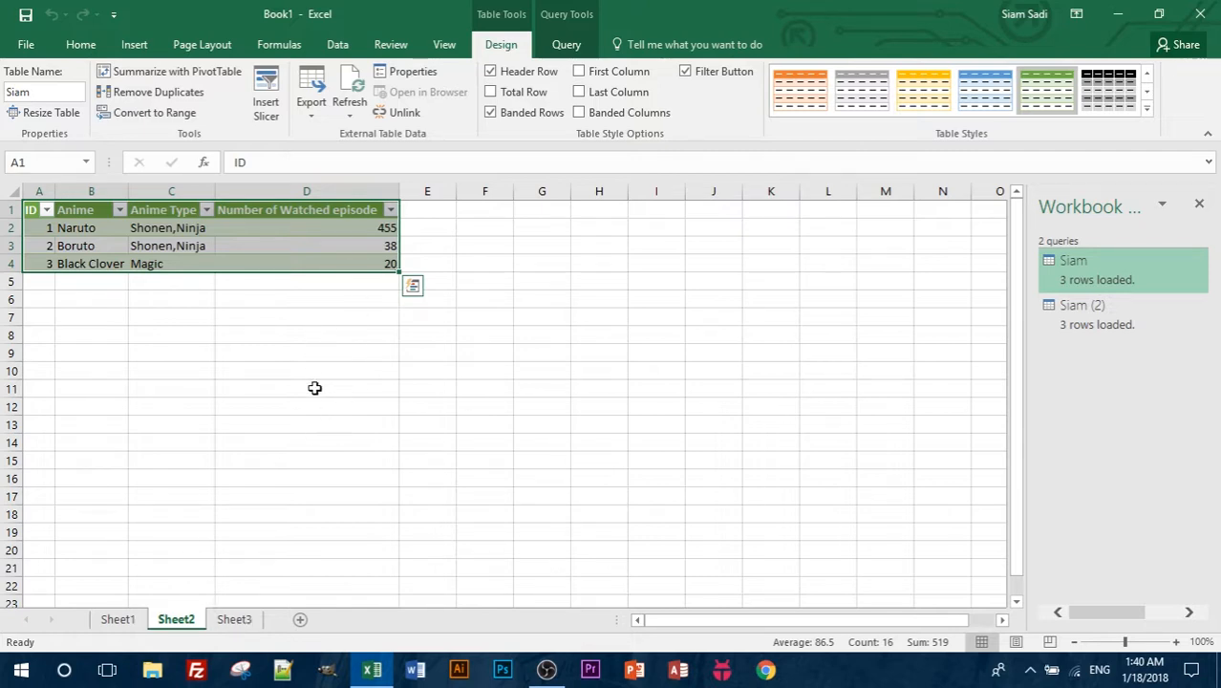
# Hide the list of workbook queries and show it again
pyautogui.click(337, 45)
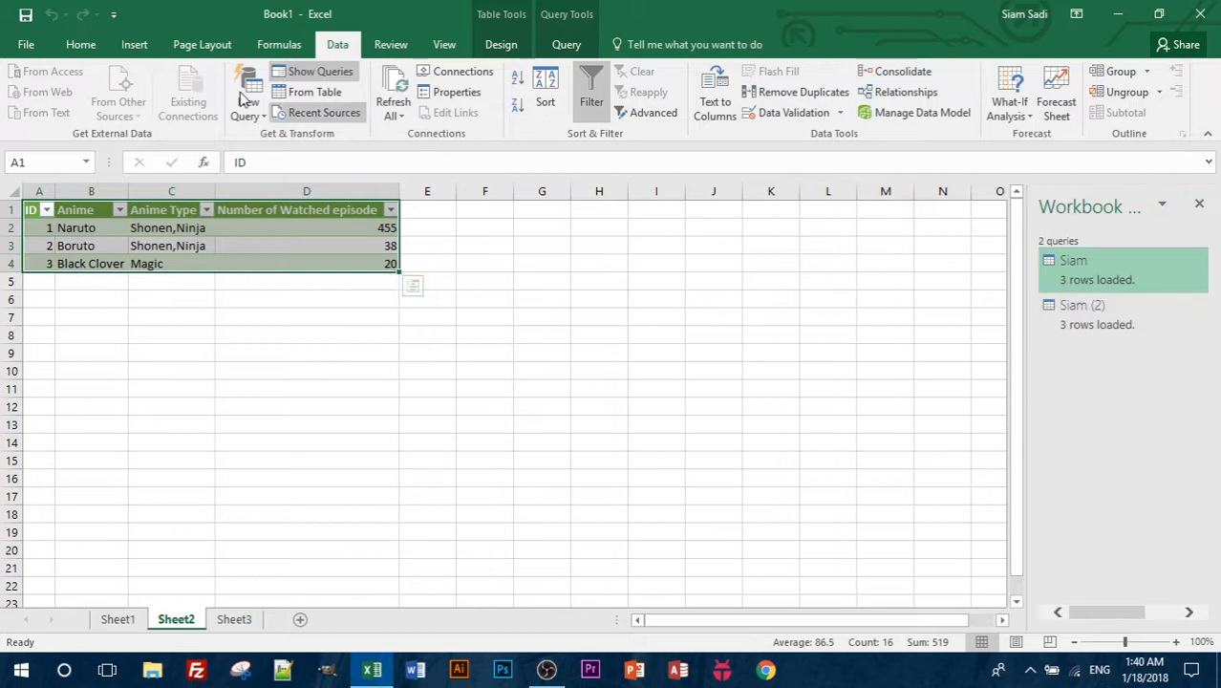
pyautogui.click(315, 71)
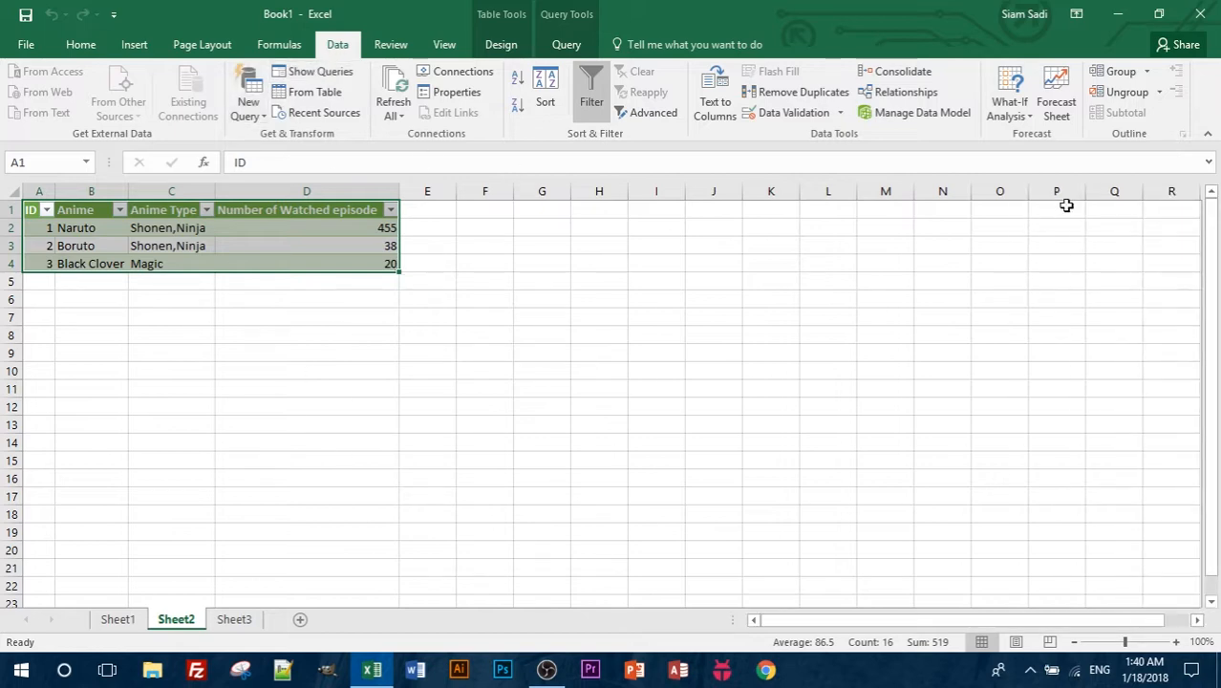
pyautogui.click(315, 72)
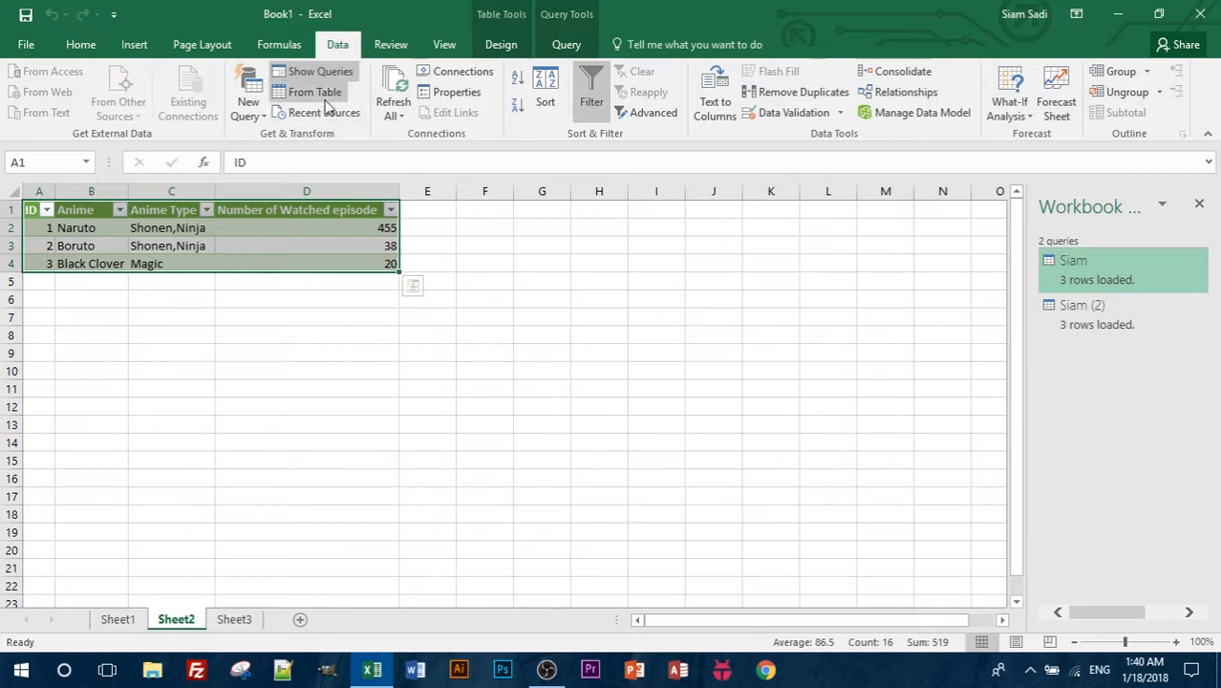
# Enter the headers Anime in H8 and Anime type in I8 on Sheet2
pyautogui.click(595, 337)
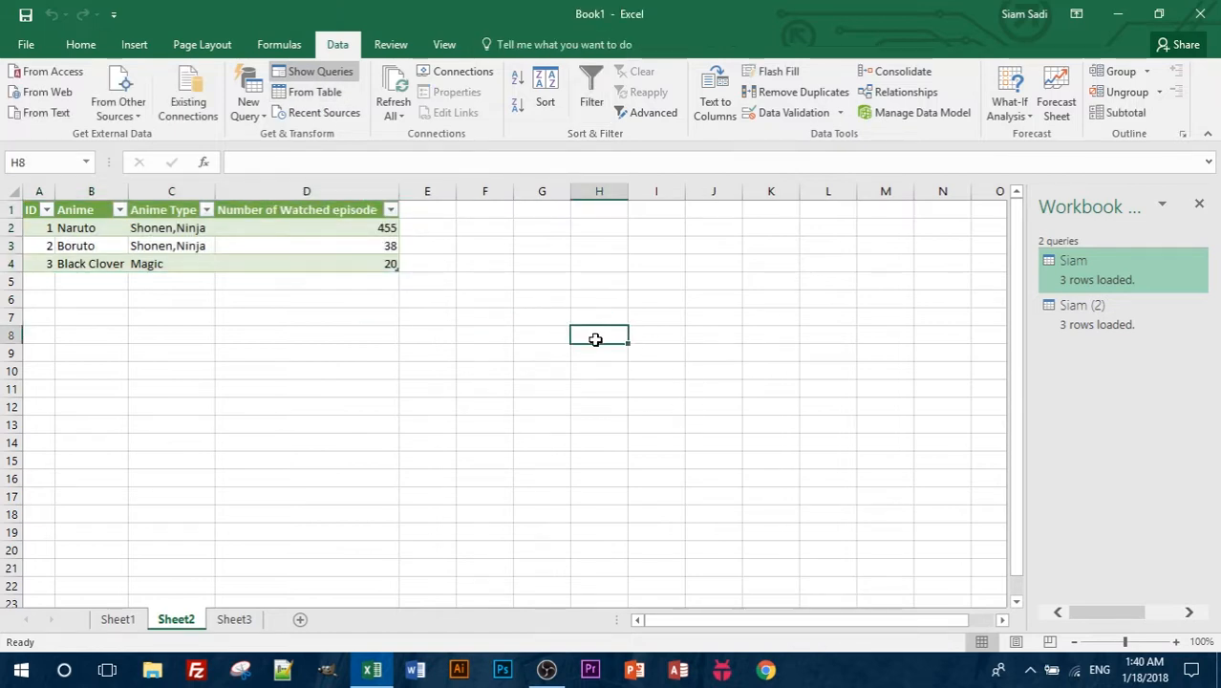
pyautogui.write('Anime')
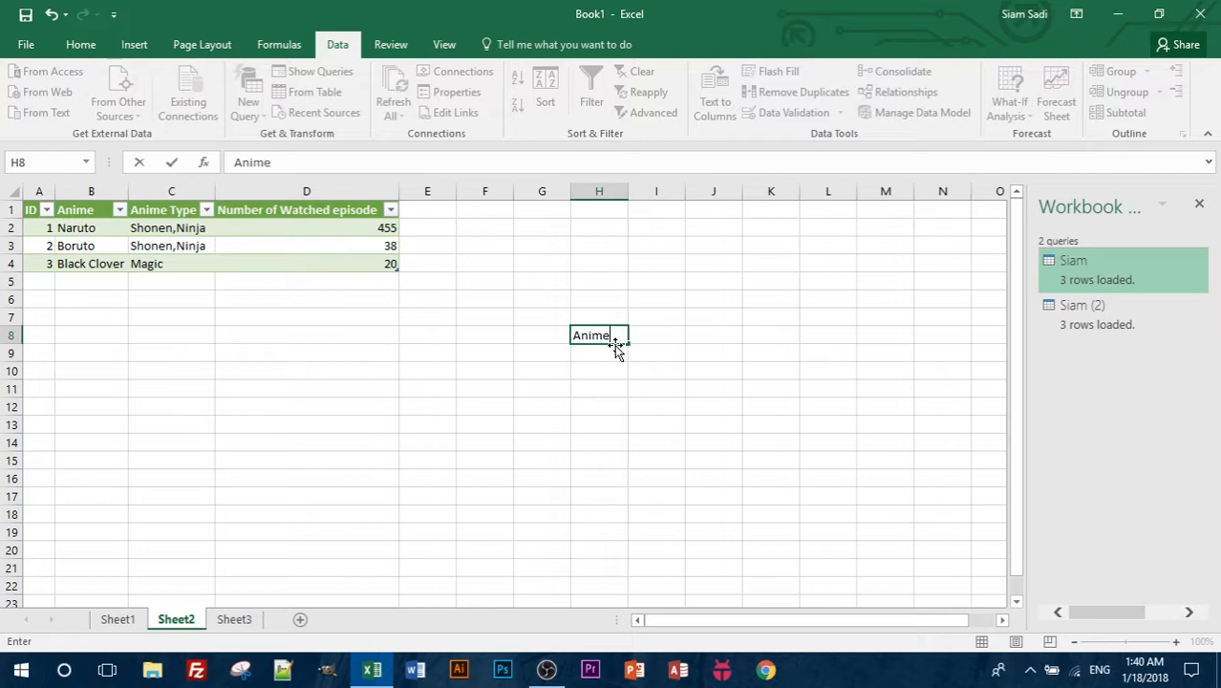
pyautogui.press('Tab')
pyautogui.write('An')
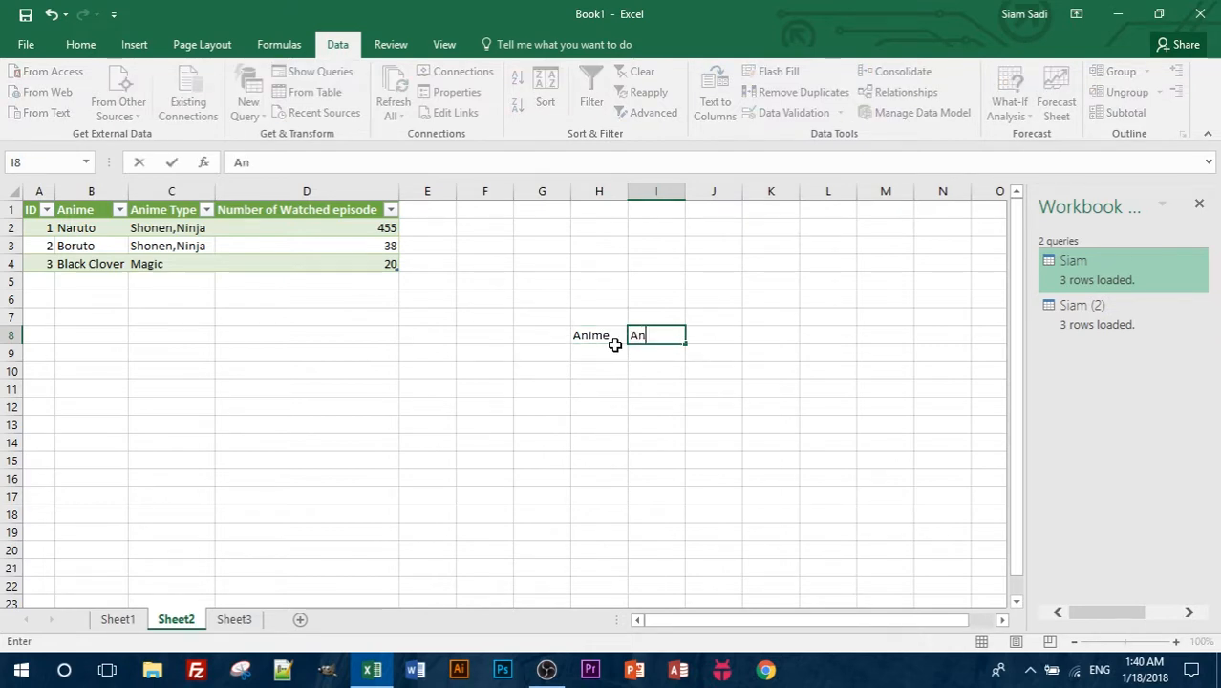
pyautogui.write('ime type')
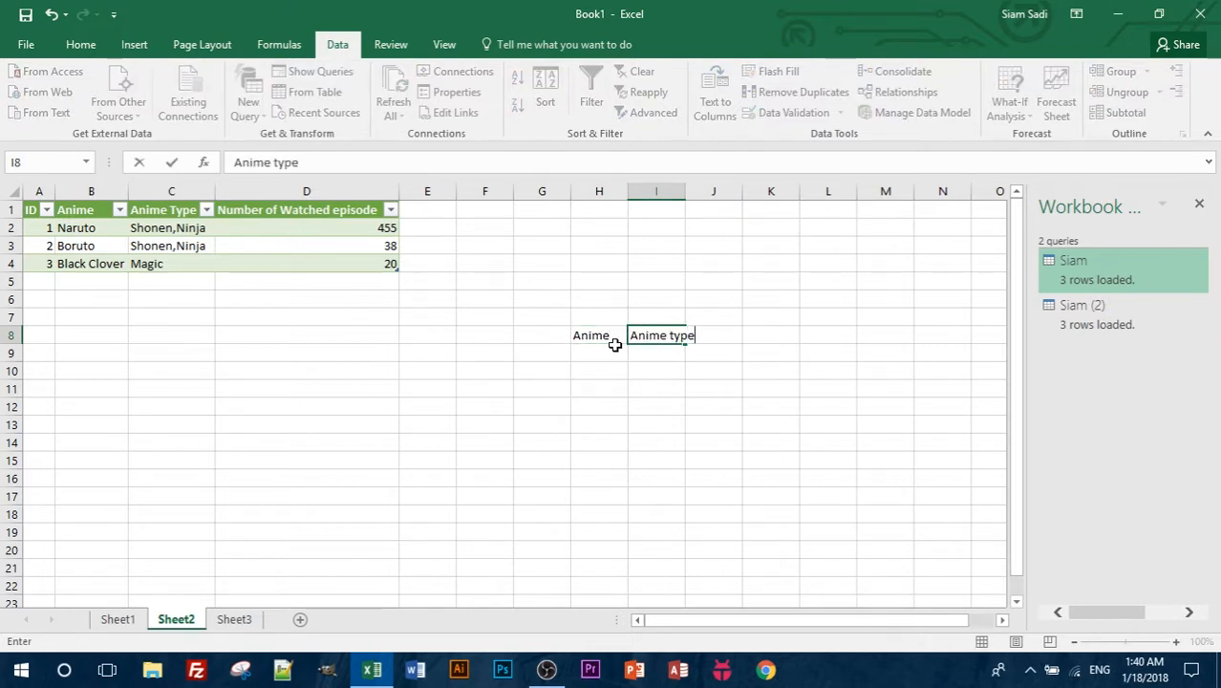
pyautogui.press('Return')
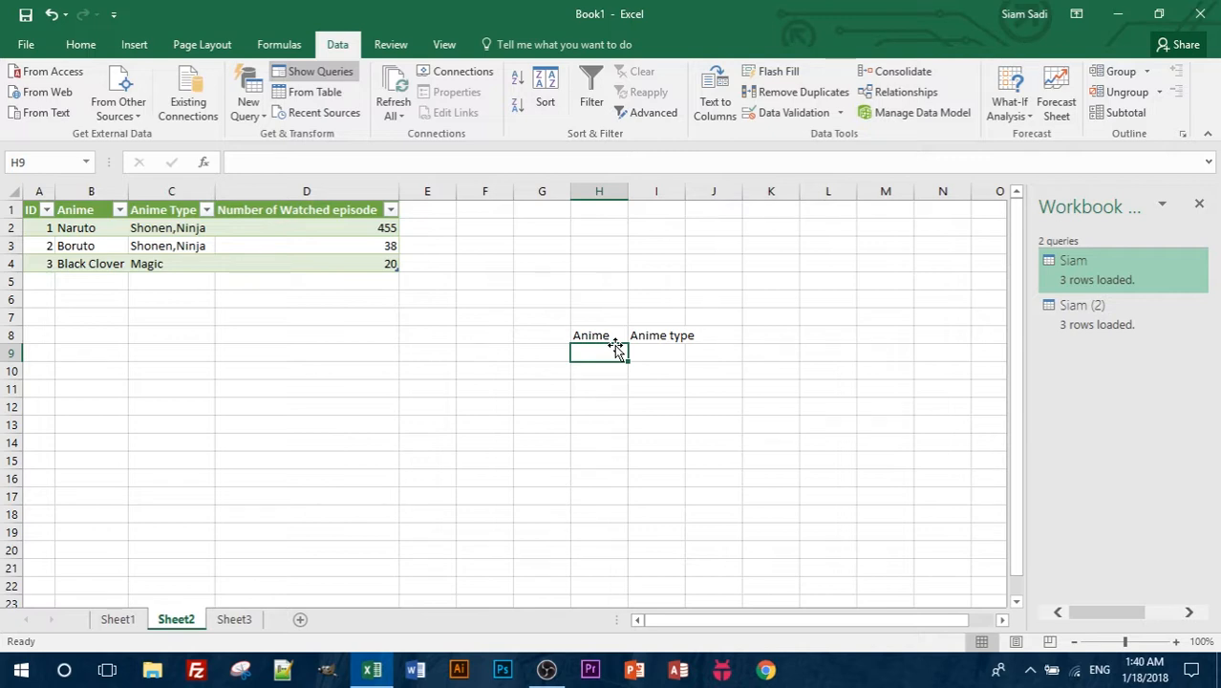
# Fill in the rows under the new headers: Boruto with Ninja in row 9 and Hundred with Magic in row 10
pyautogui.write('Boruto')
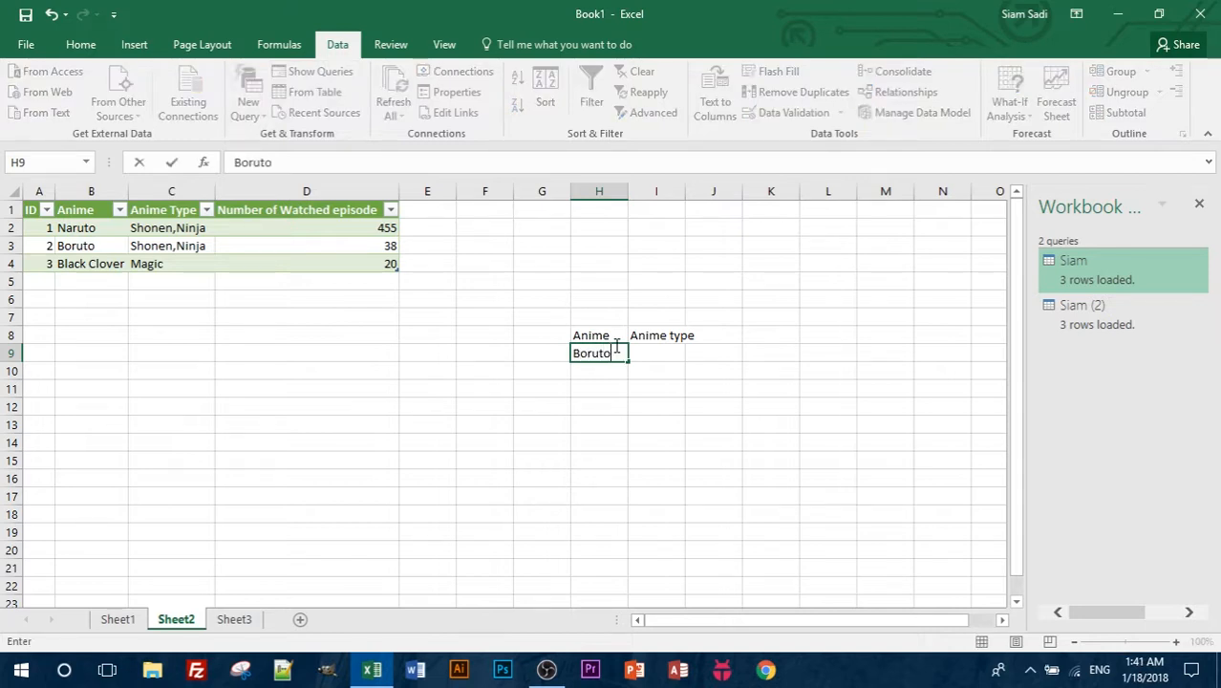
pyautogui.press('Return')
pyautogui.write('Hu')
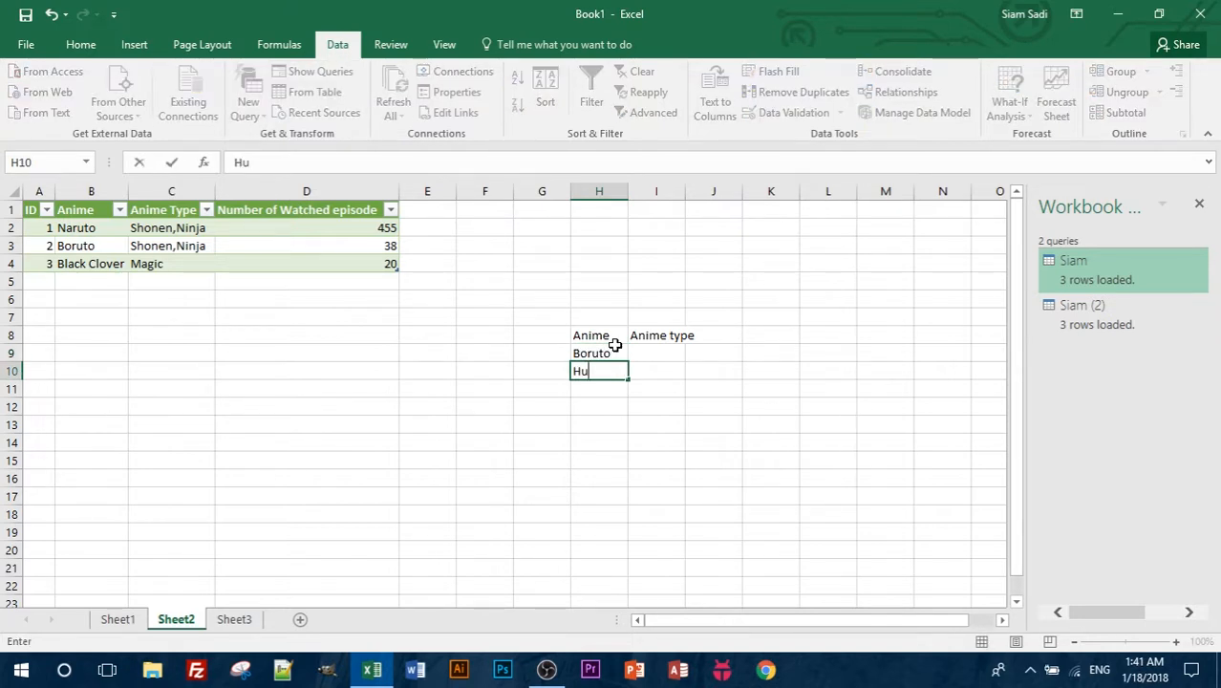
pyautogui.write('ndred')
pyautogui.press('Up')
pyautogui.press('Right')
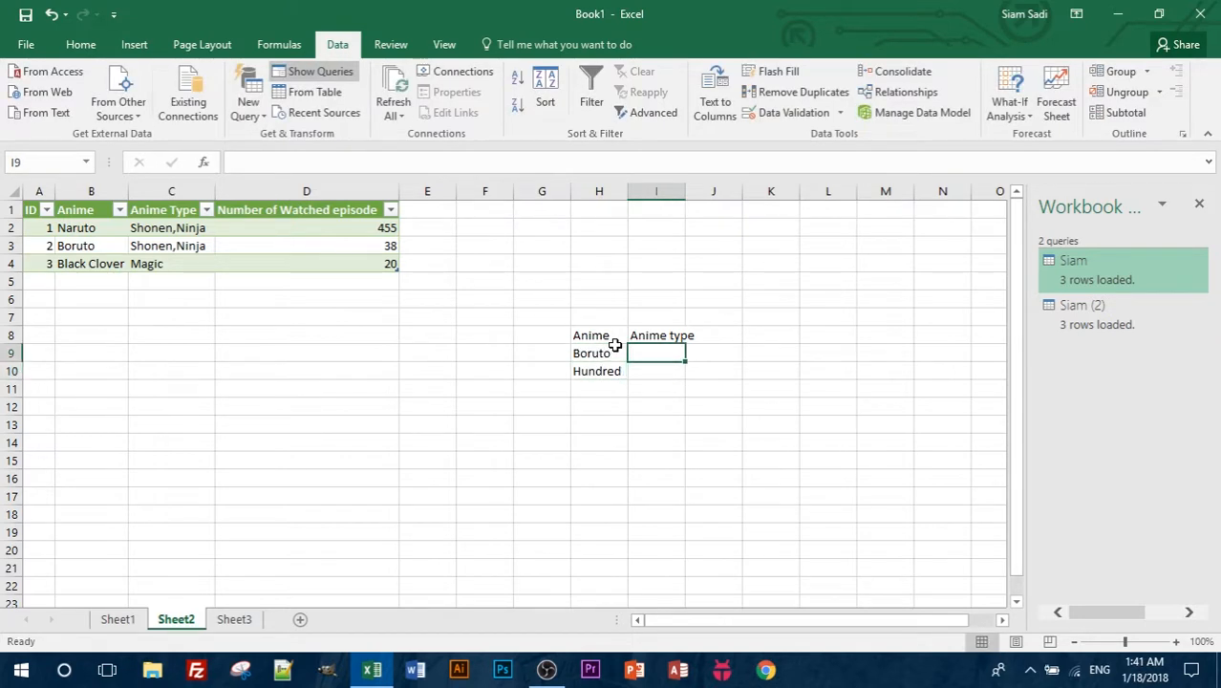
pyautogui.write('Ninja')
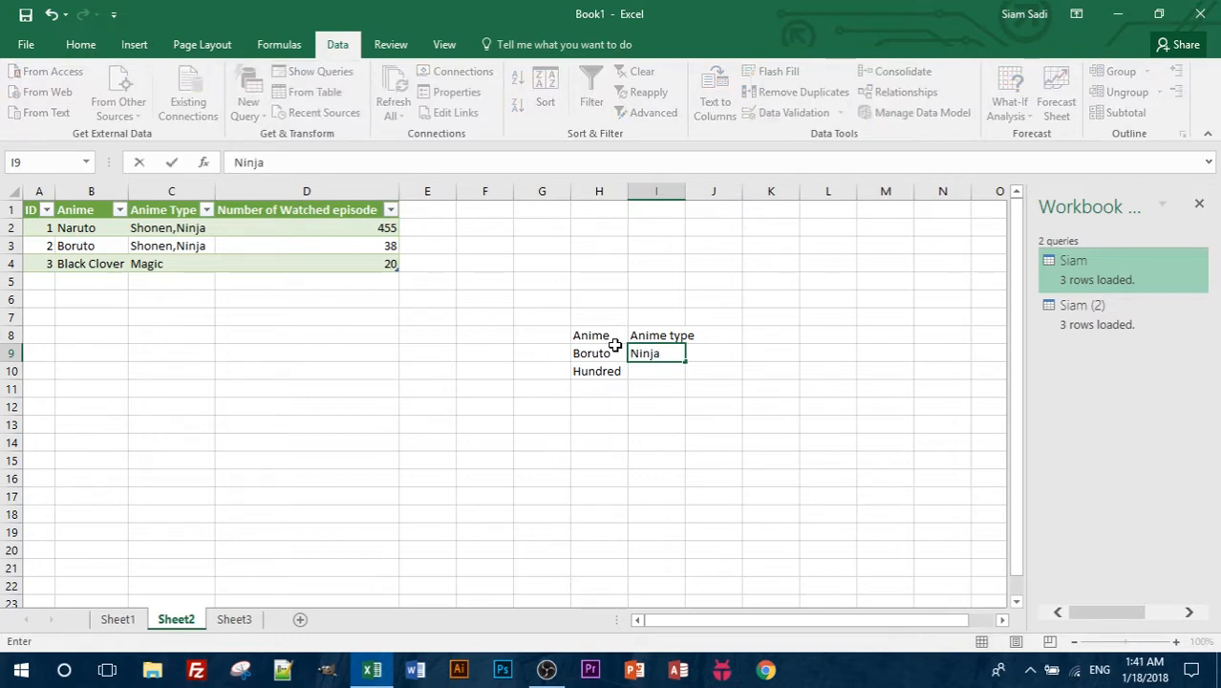
pyautogui.press('Return')
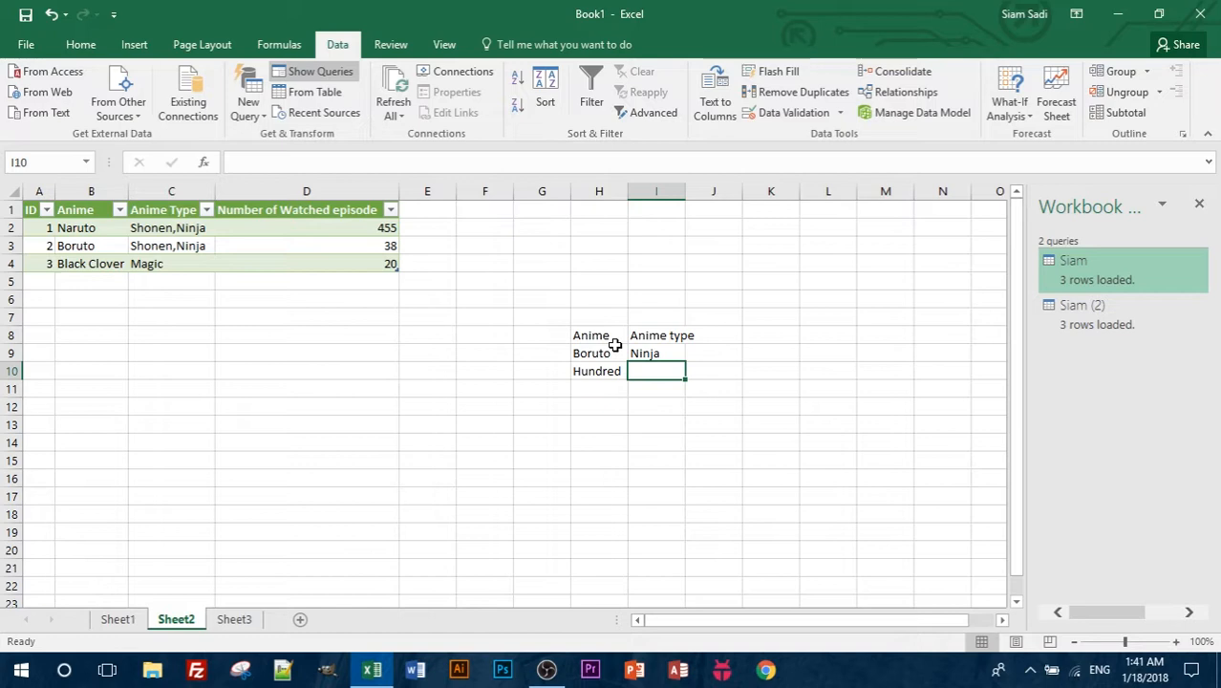
pyautogui.write('Magic')
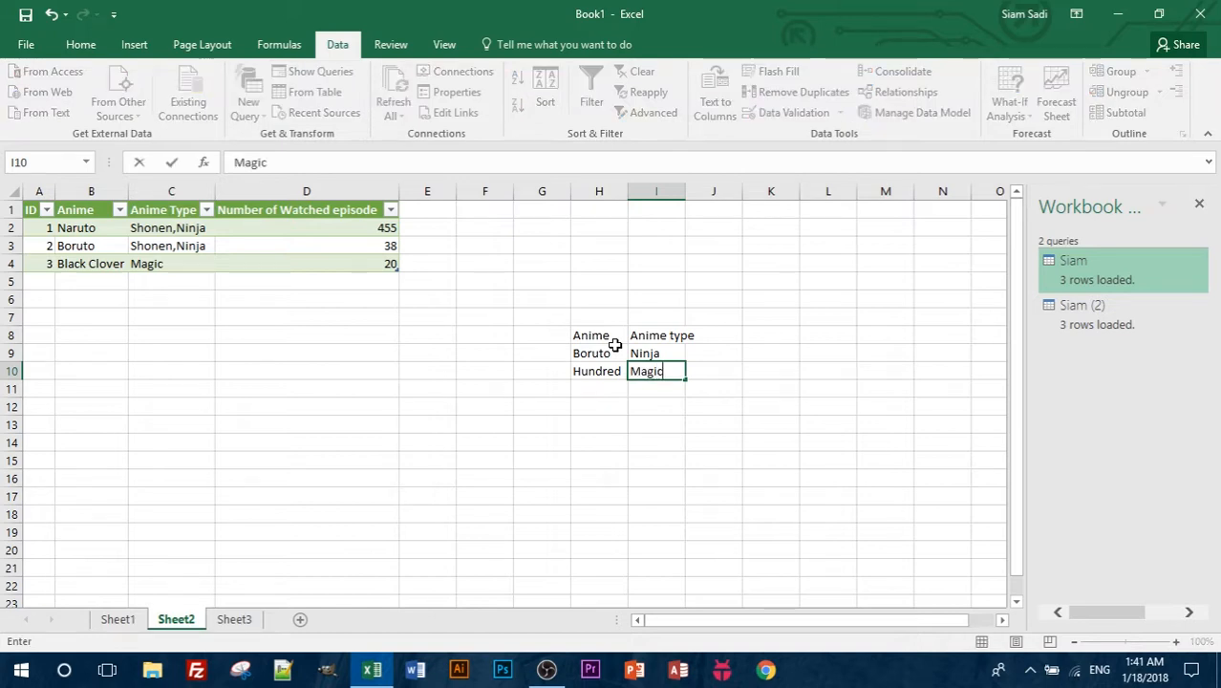
# Create a table query without headers from the range H8:I10 on Sheet2 and load it to a new sheet
pyautogui.click(597, 330)
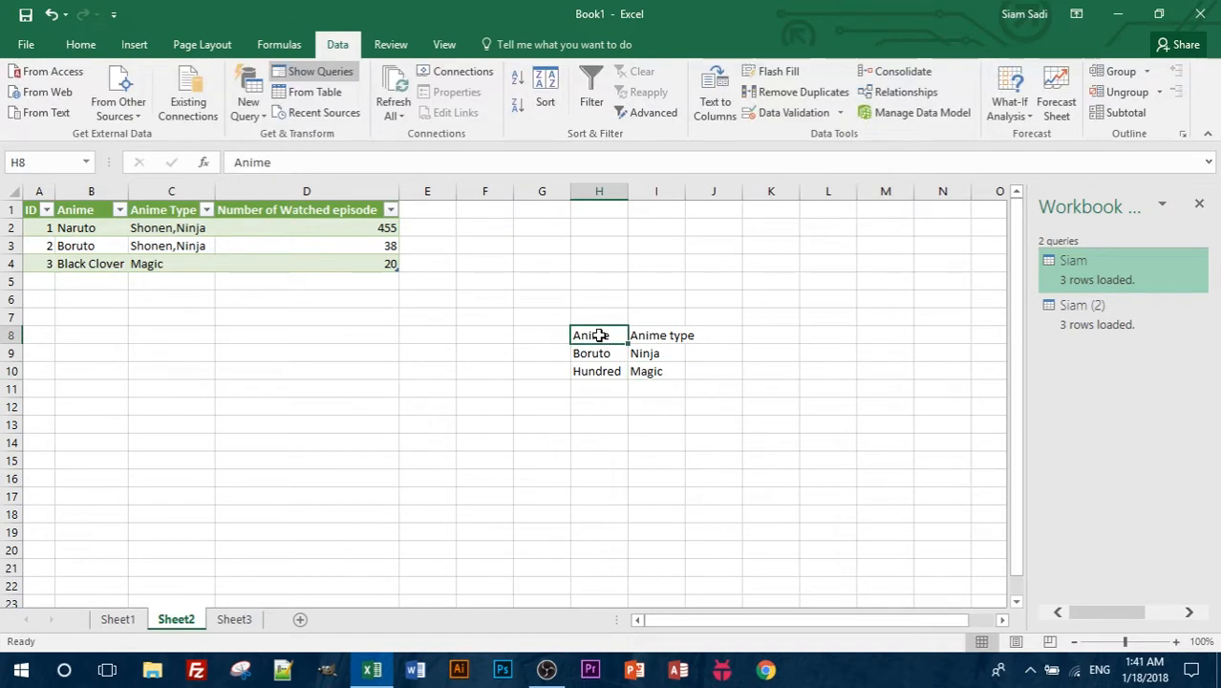
pyautogui.moveTo(605, 338); pyautogui.dragTo(674, 380)
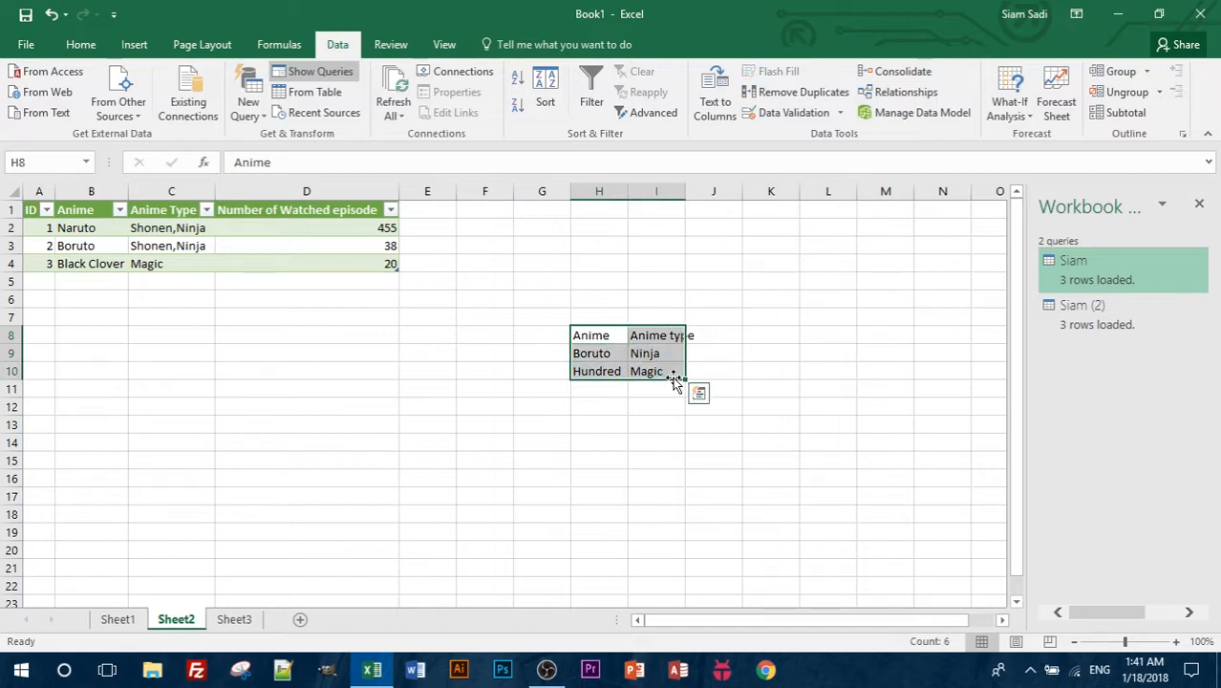
pyautogui.click(307, 92)
pyautogui.click(556, 363)
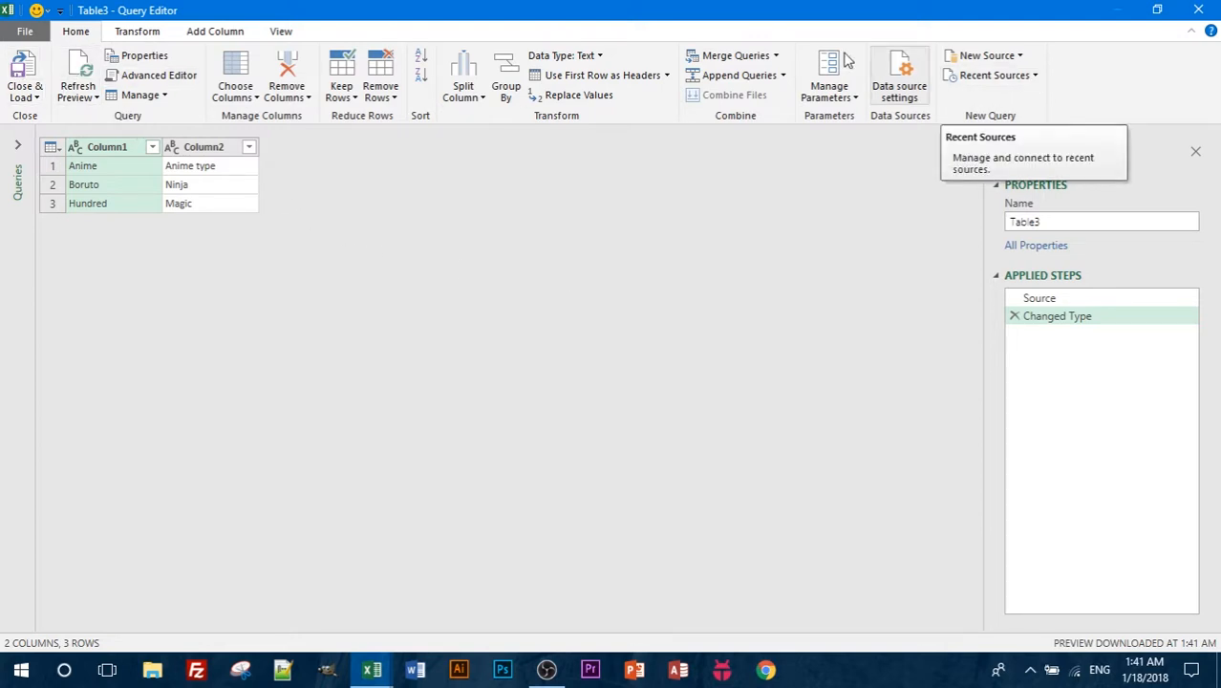
pyautogui.click(15, 86)
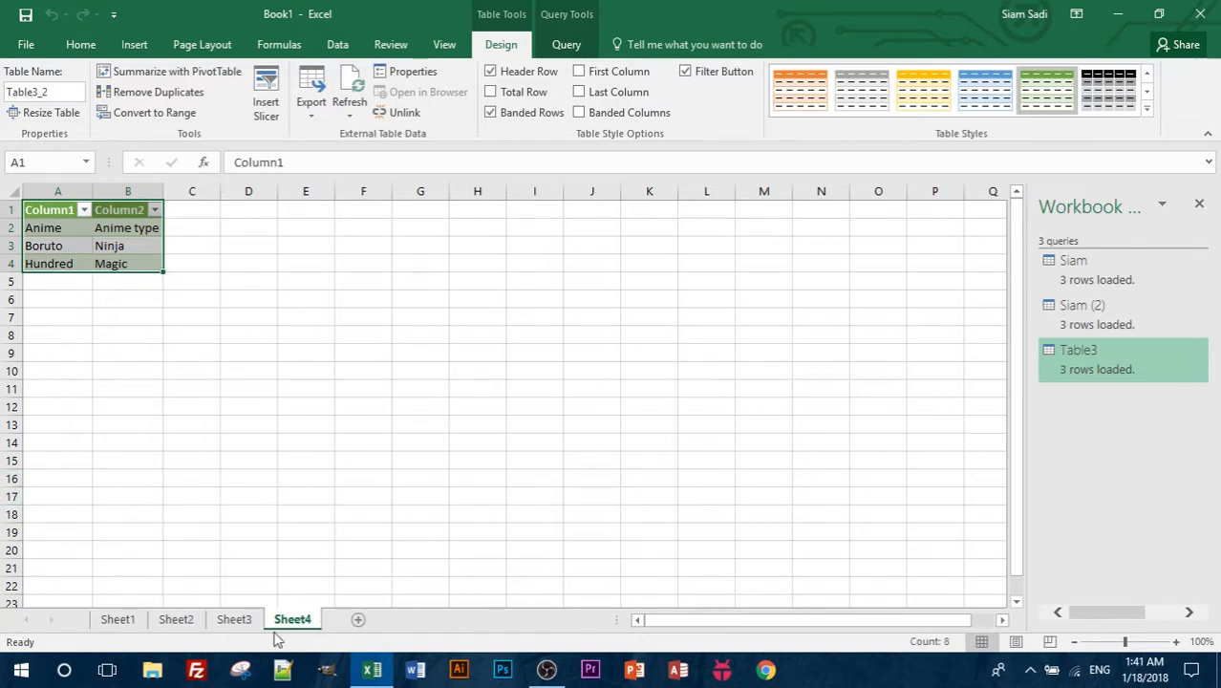
# Return to Sheet2 and launch the Query Editor from the options for combining queries
pyautogui.click(180, 620)
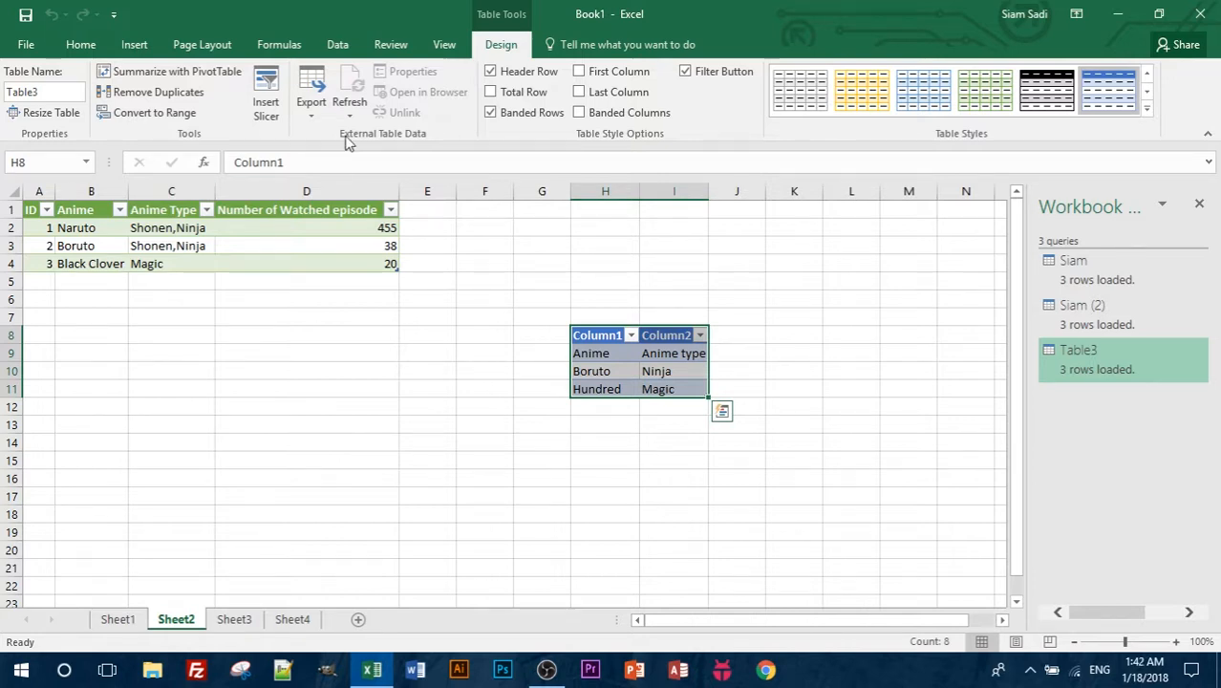
pyautogui.click(339, 44)
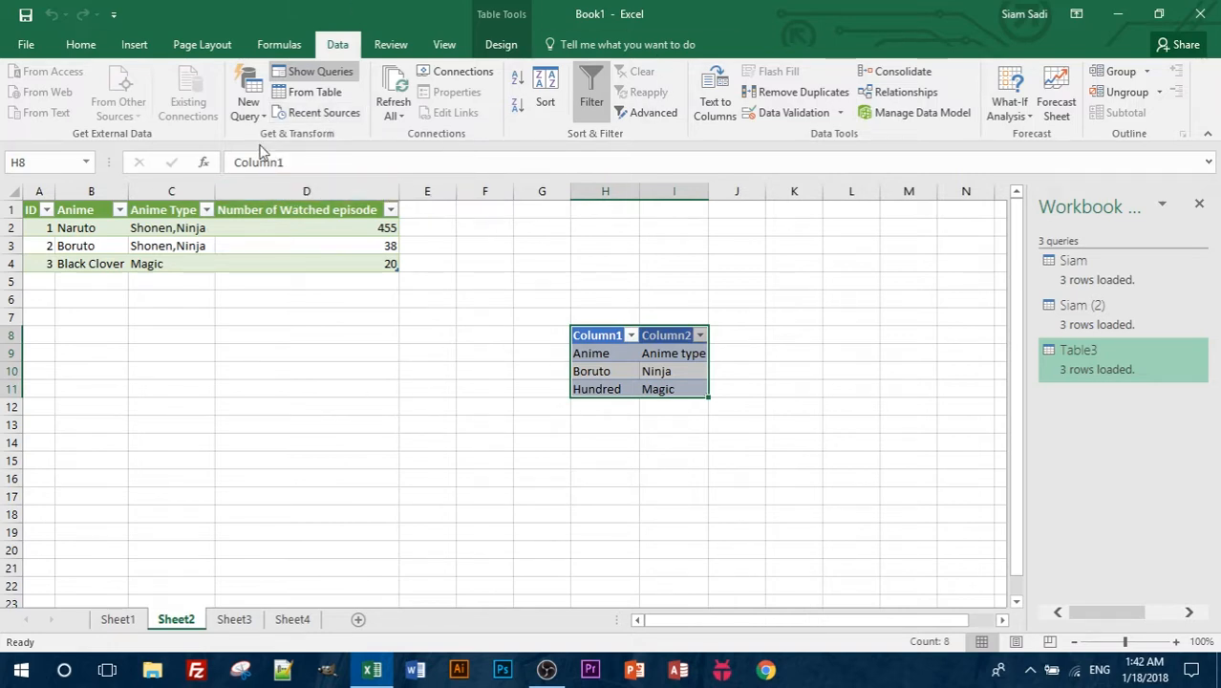
pyautogui.click(249, 107)
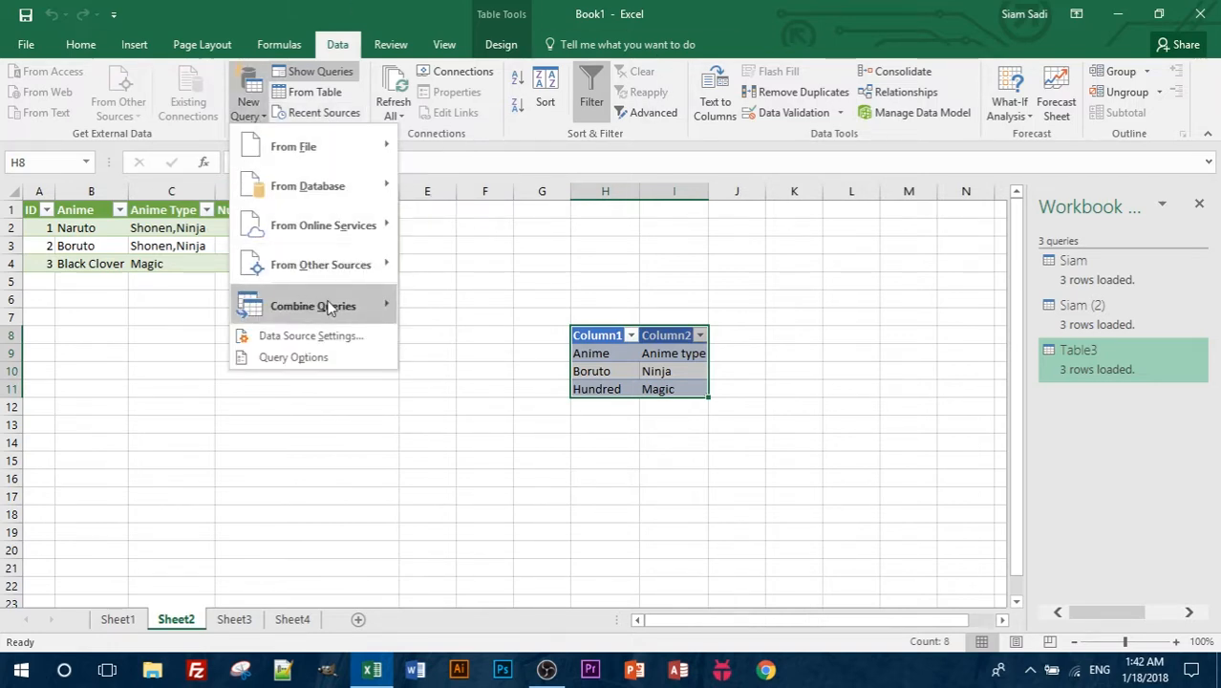
pyautogui.moveTo(330, 308)
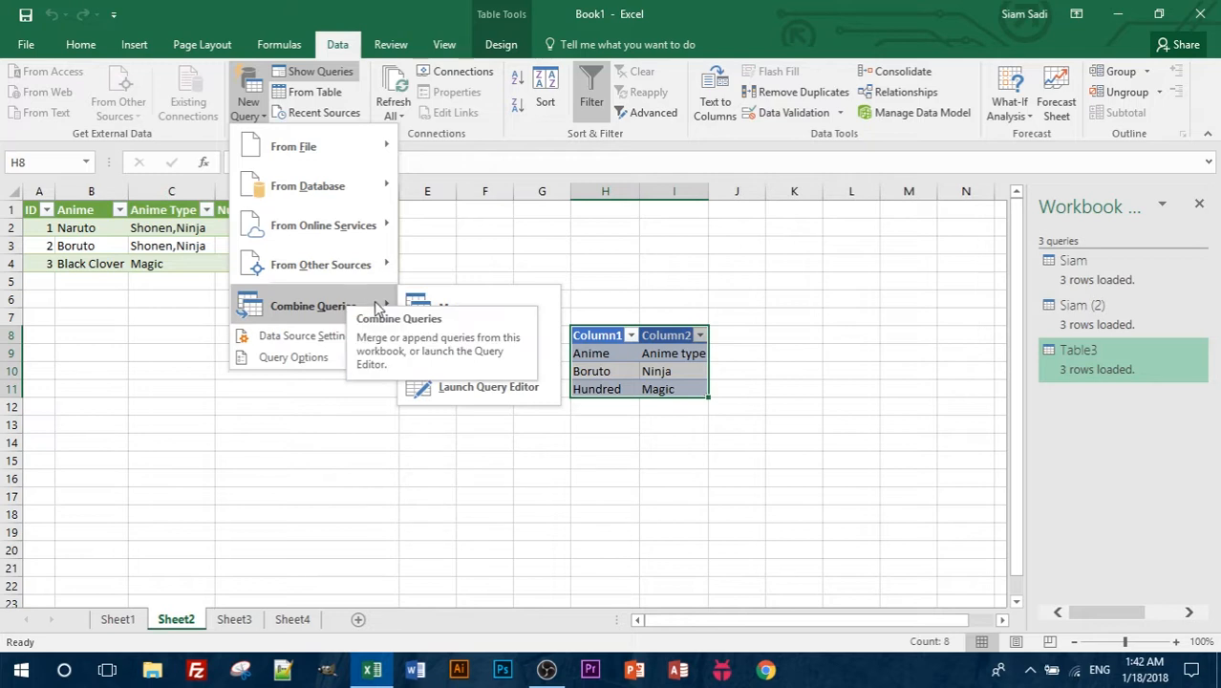
pyautogui.click(482, 389)
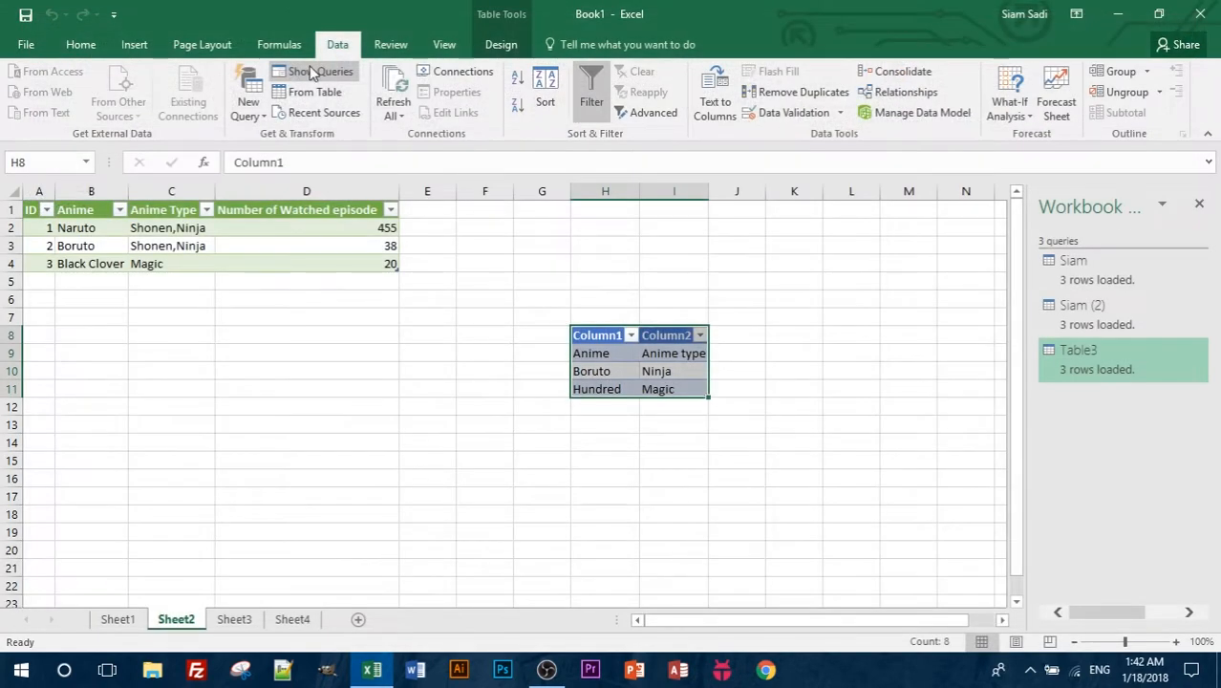
# Start an Append query that combines three or more tables
pyautogui.click(241, 111)
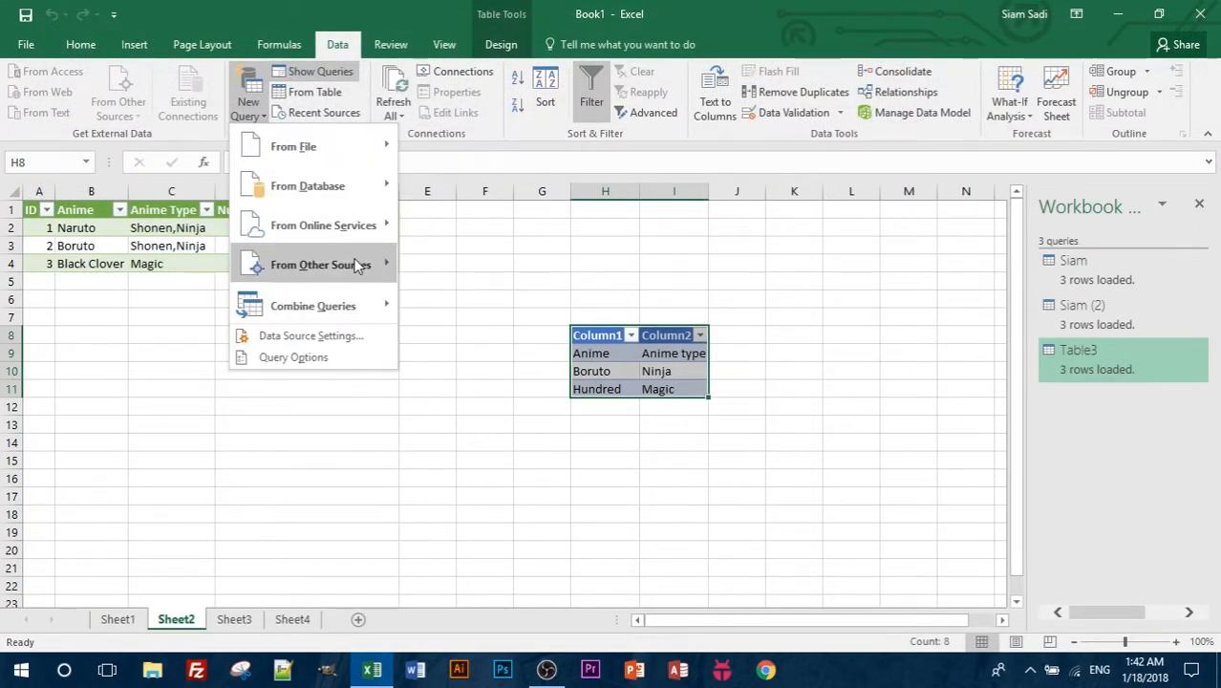
pyautogui.moveTo(355, 313)
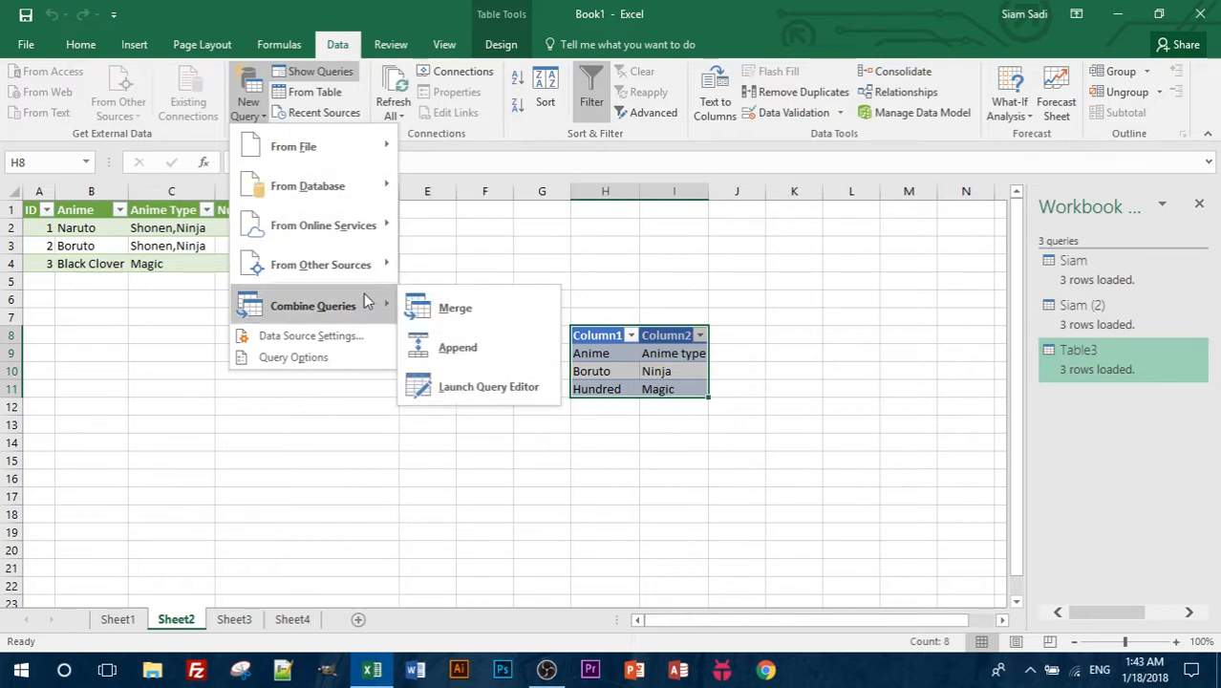
pyautogui.click(468, 349)
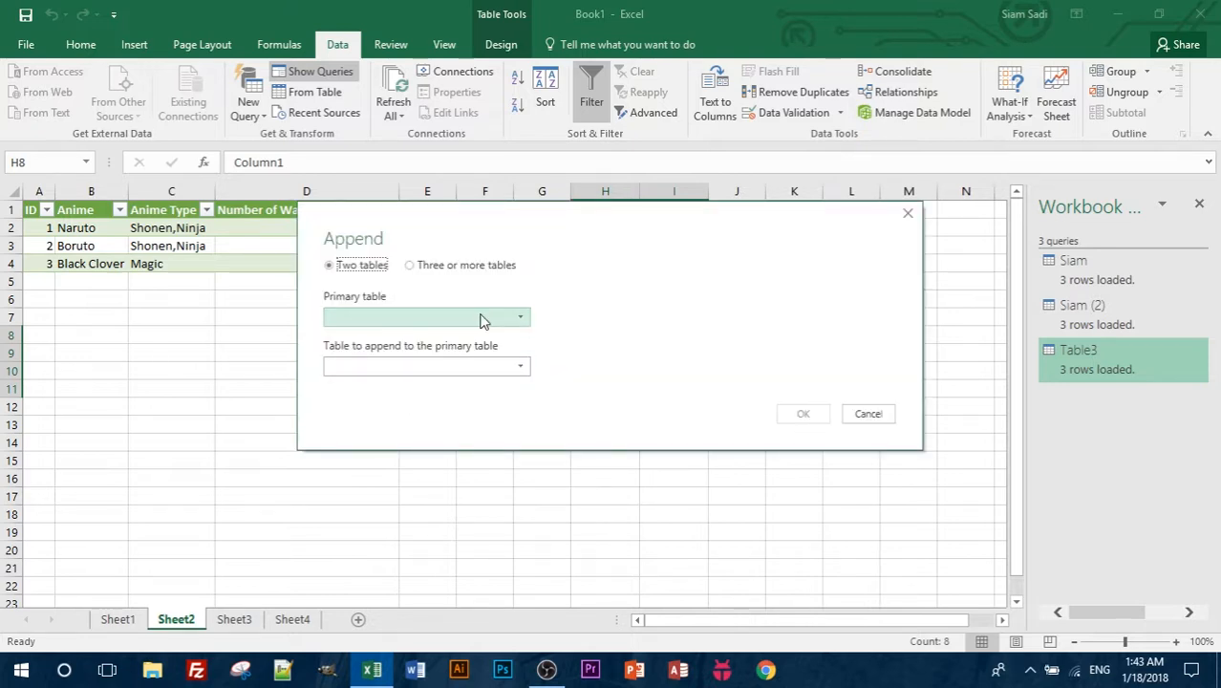
pyautogui.click(482, 320)
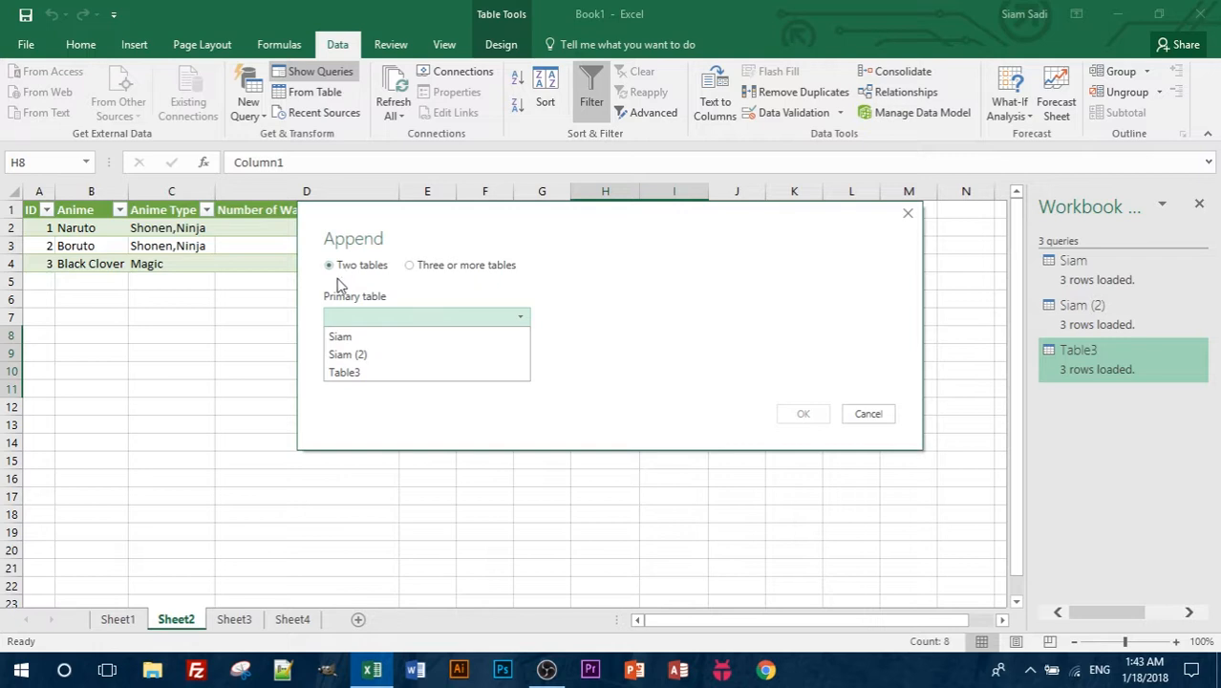
pyautogui.click(410, 266)
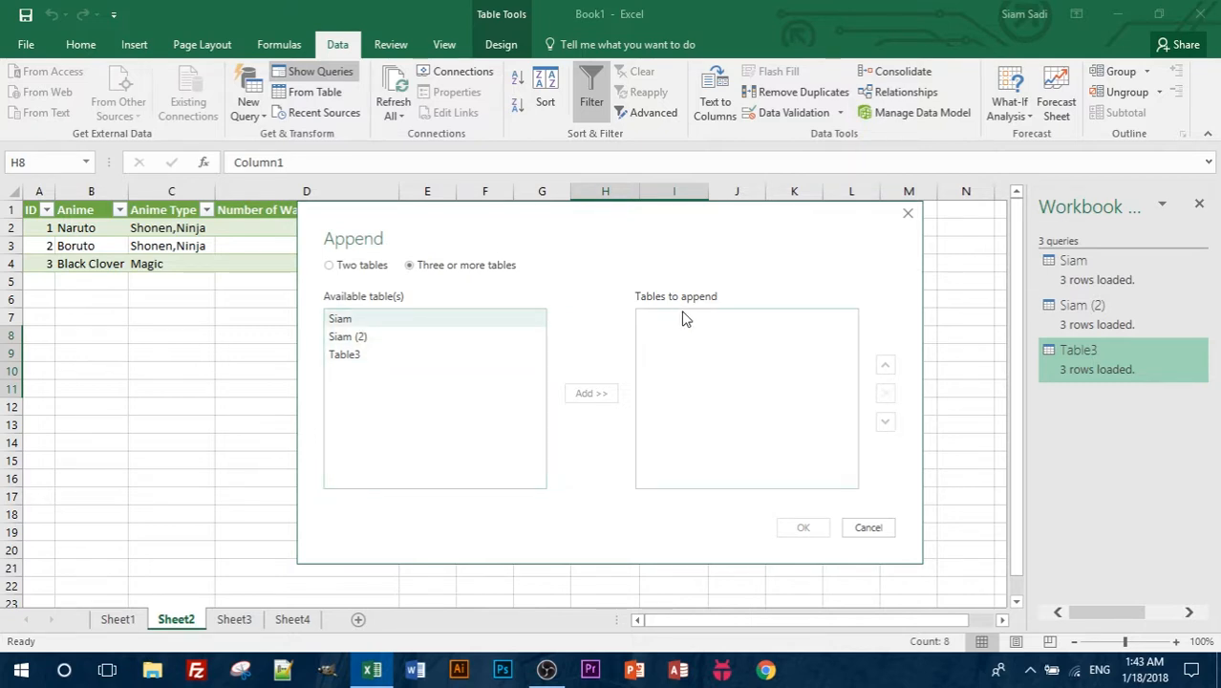
# Append all three available tables in their listed order and load the combined query to a new sheet
pyautogui.click(349, 324)
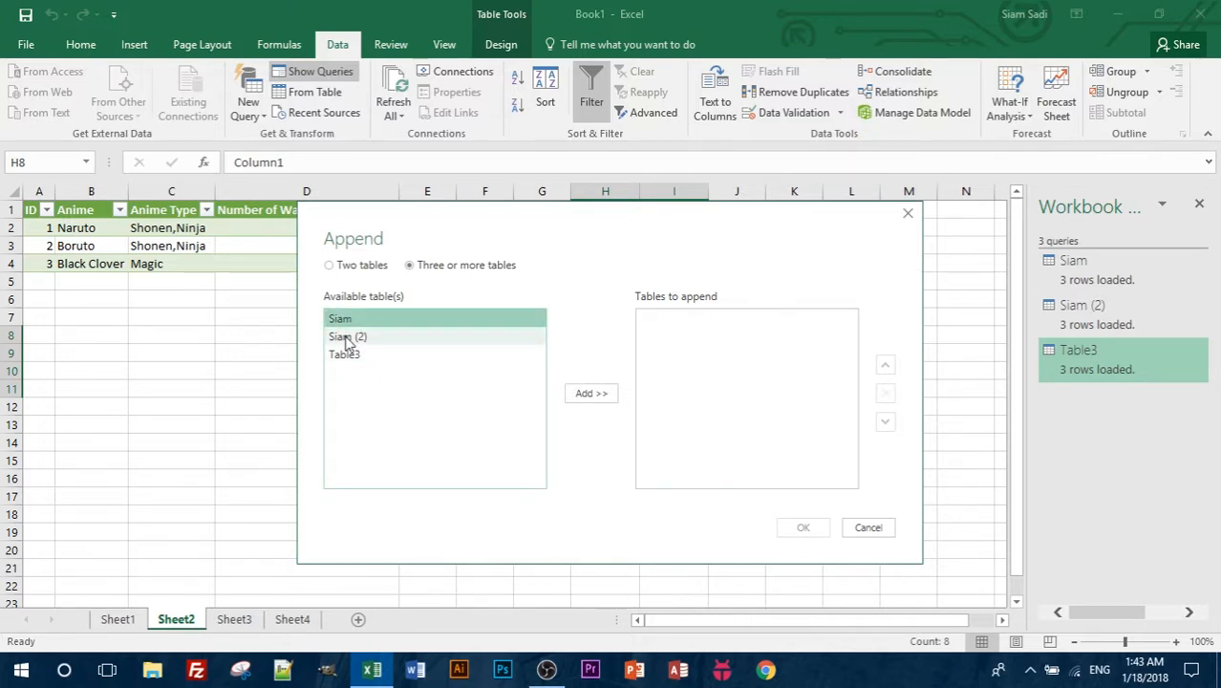
pyautogui.click(592, 393)
pyautogui.click(363, 336)
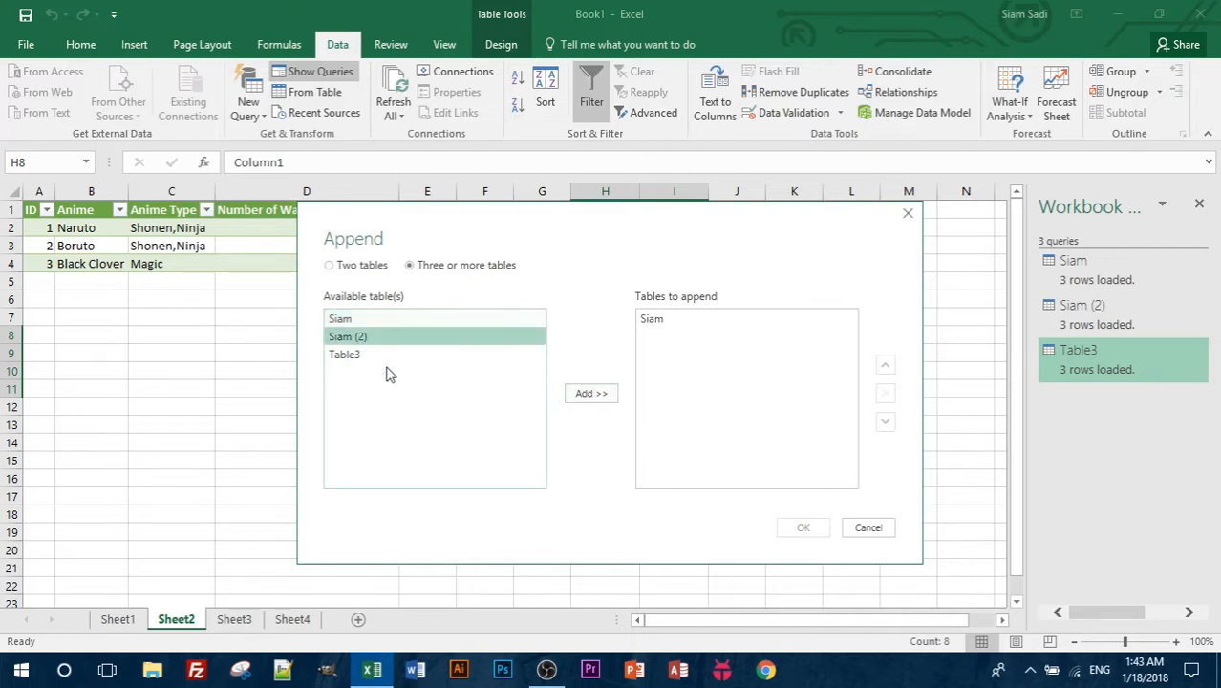
pyautogui.click(591, 393)
pyautogui.click(371, 354)
pyautogui.click(585, 394)
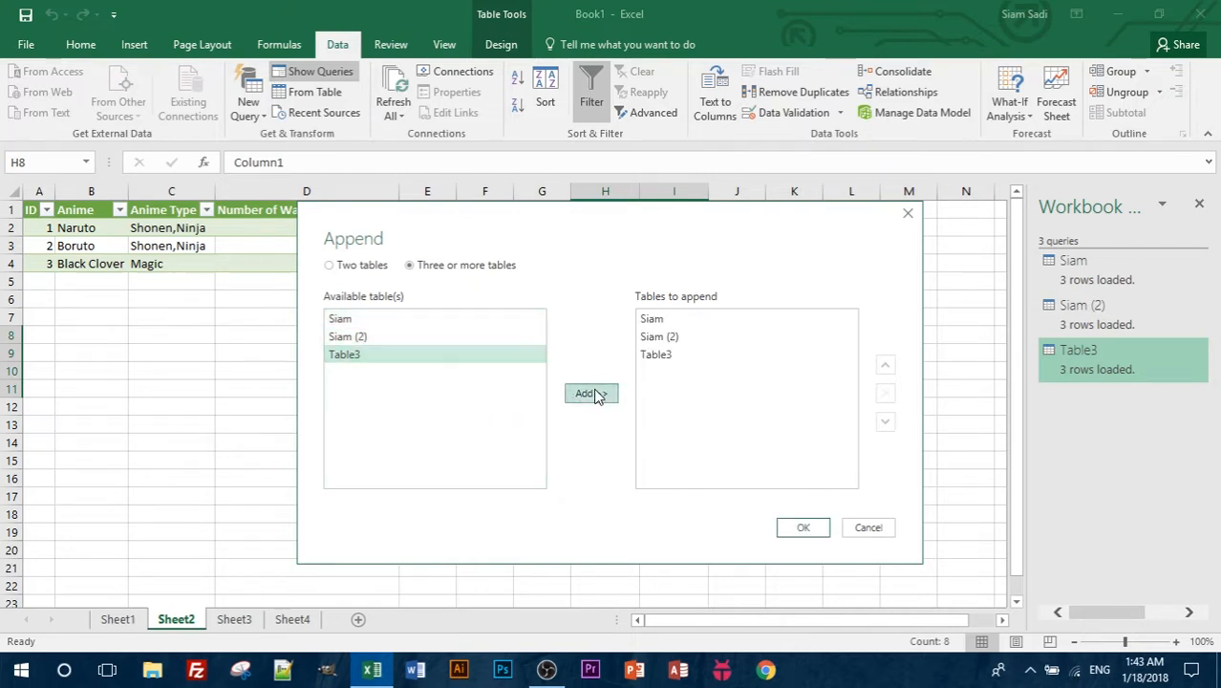
pyautogui.keyDown('ctrl'); pyautogui.click(364, 333); pyautogui.keyUp('ctrl')
pyautogui.keyDown('ctrl'); pyautogui.click(364, 323); pyautogui.keyUp('ctrl')
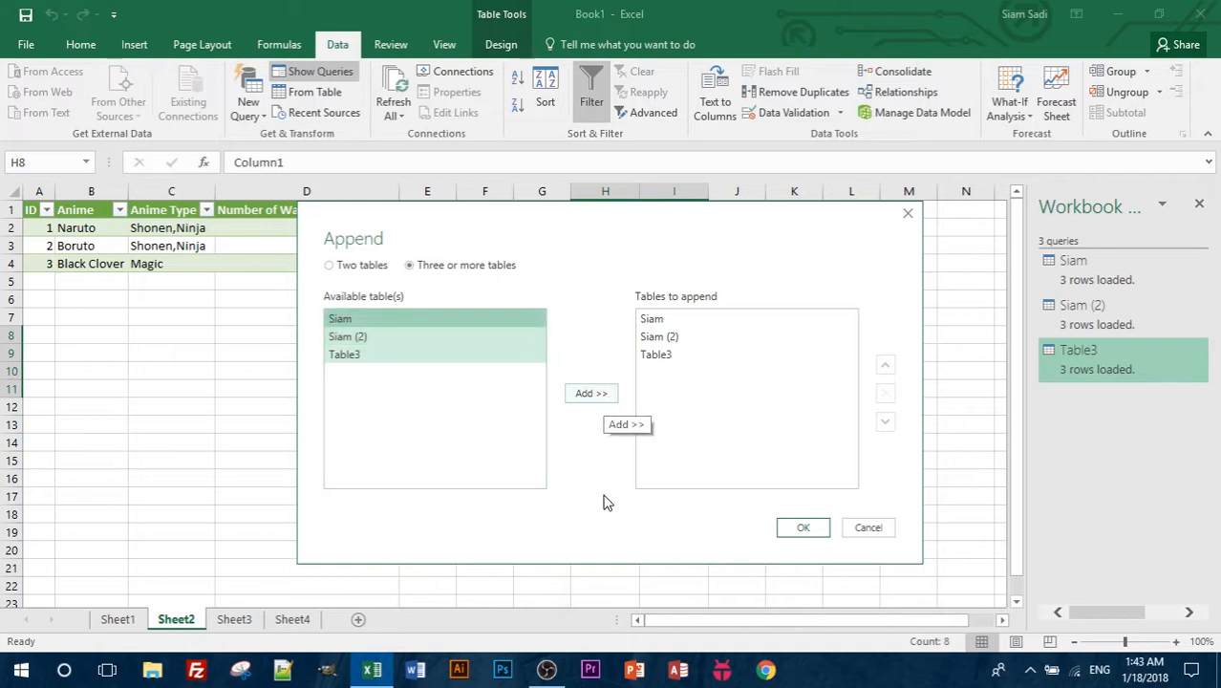
pyautogui.click(801, 529)
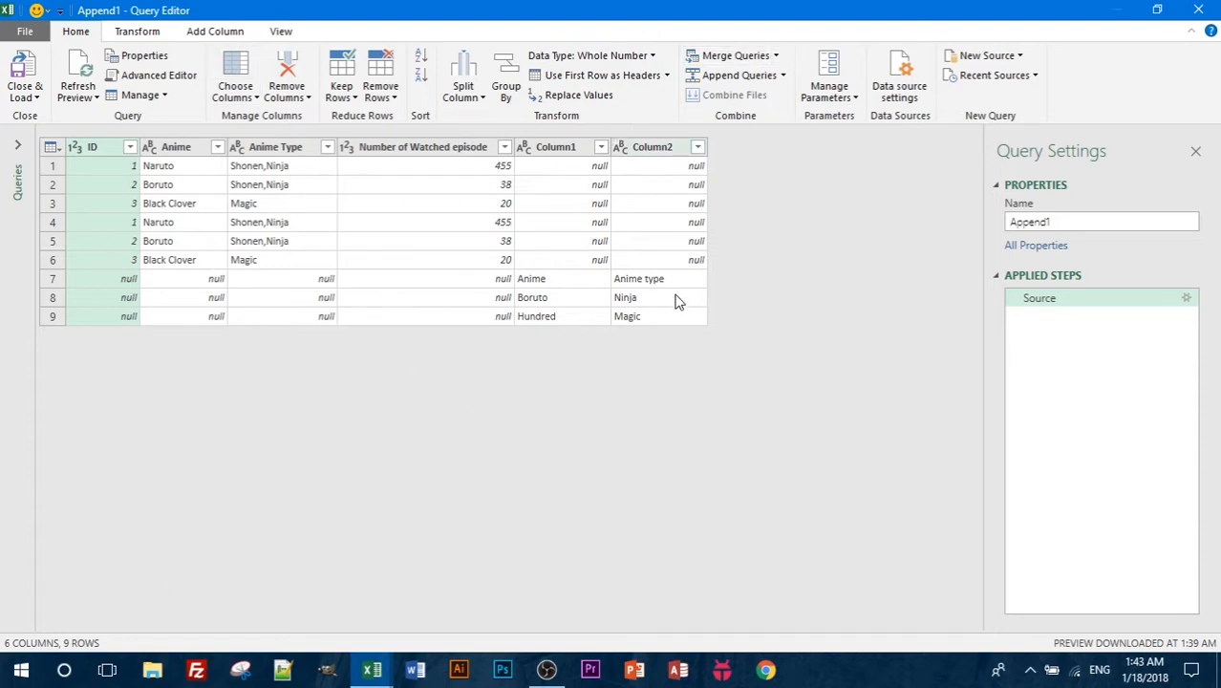
pyautogui.click(34, 81)
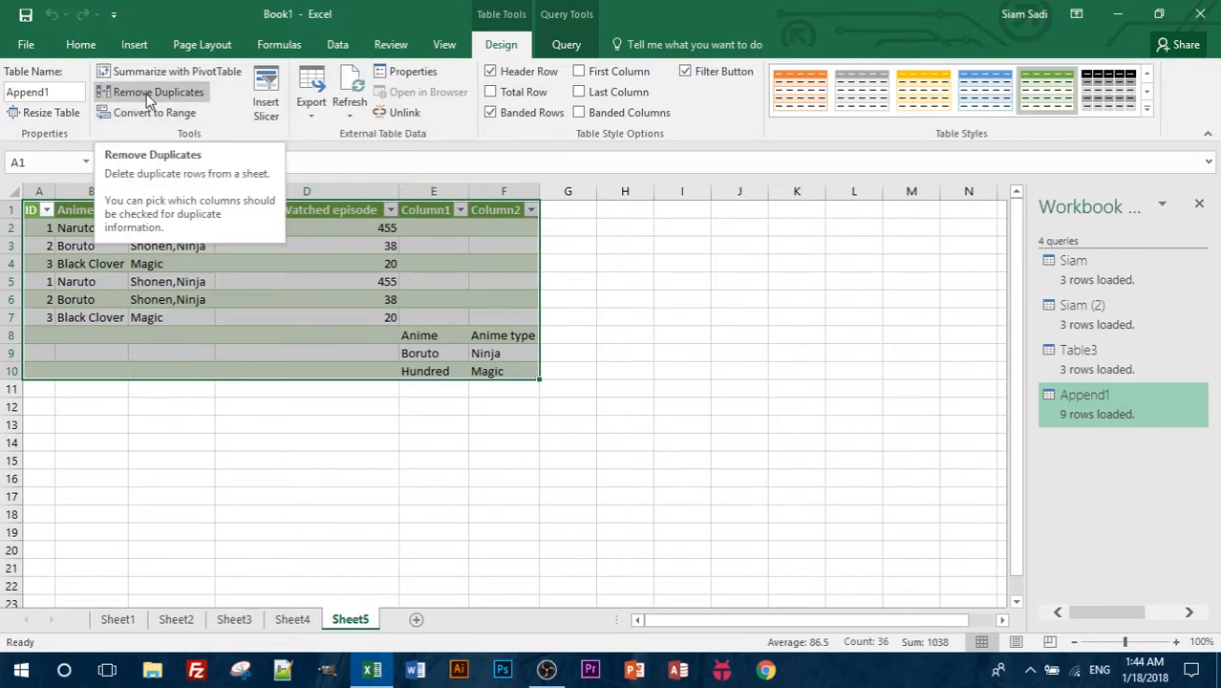
# Remove duplicate rows from the appended table, comparing all columns with headers included, and switch to Sheet4
pyautogui.click(148, 99)
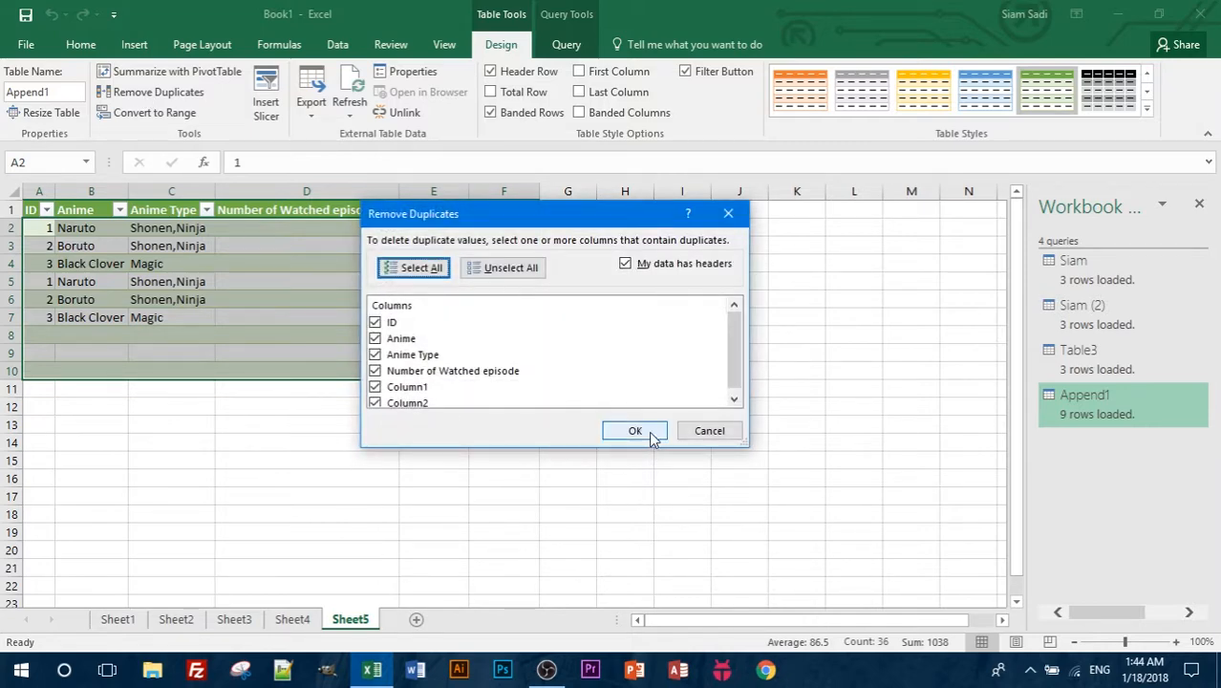
pyautogui.click(635, 431)
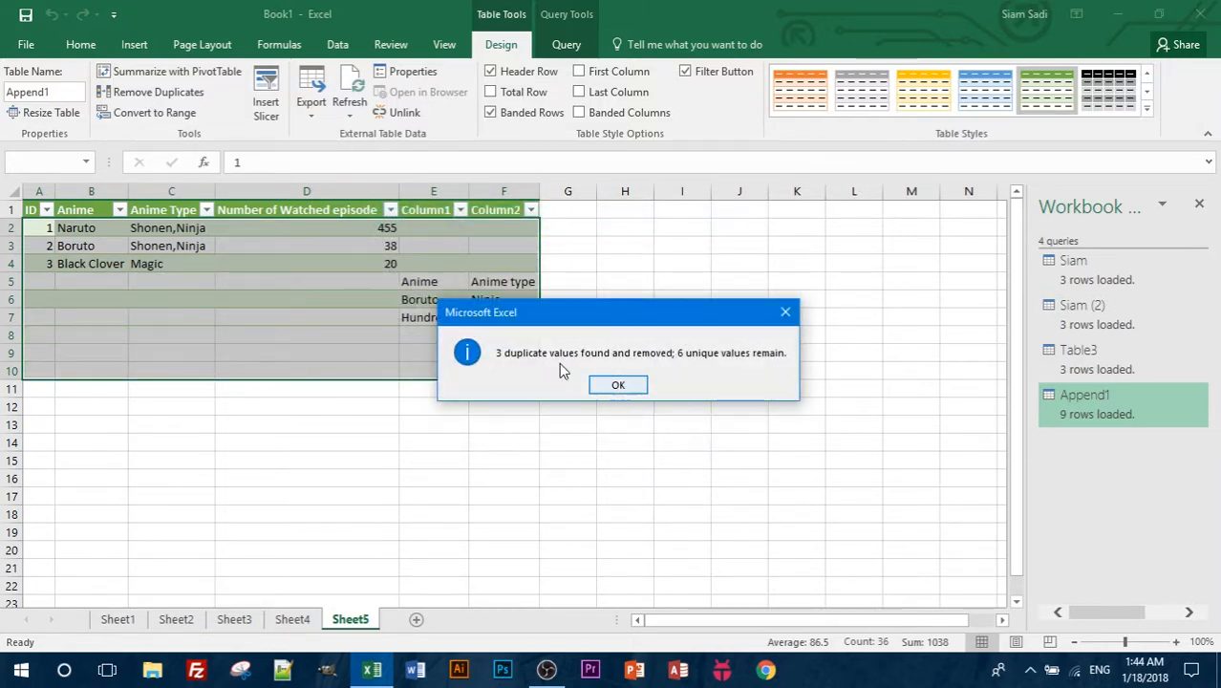
pyautogui.click(616, 387)
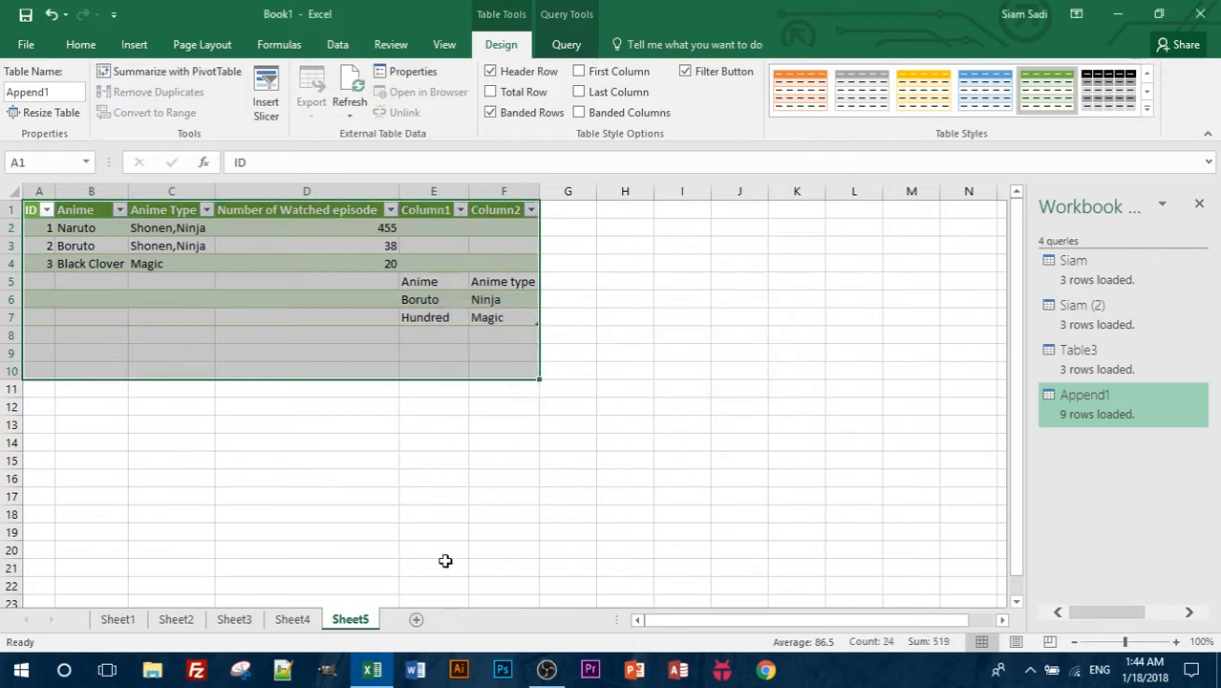
pyautogui.click(292, 619)
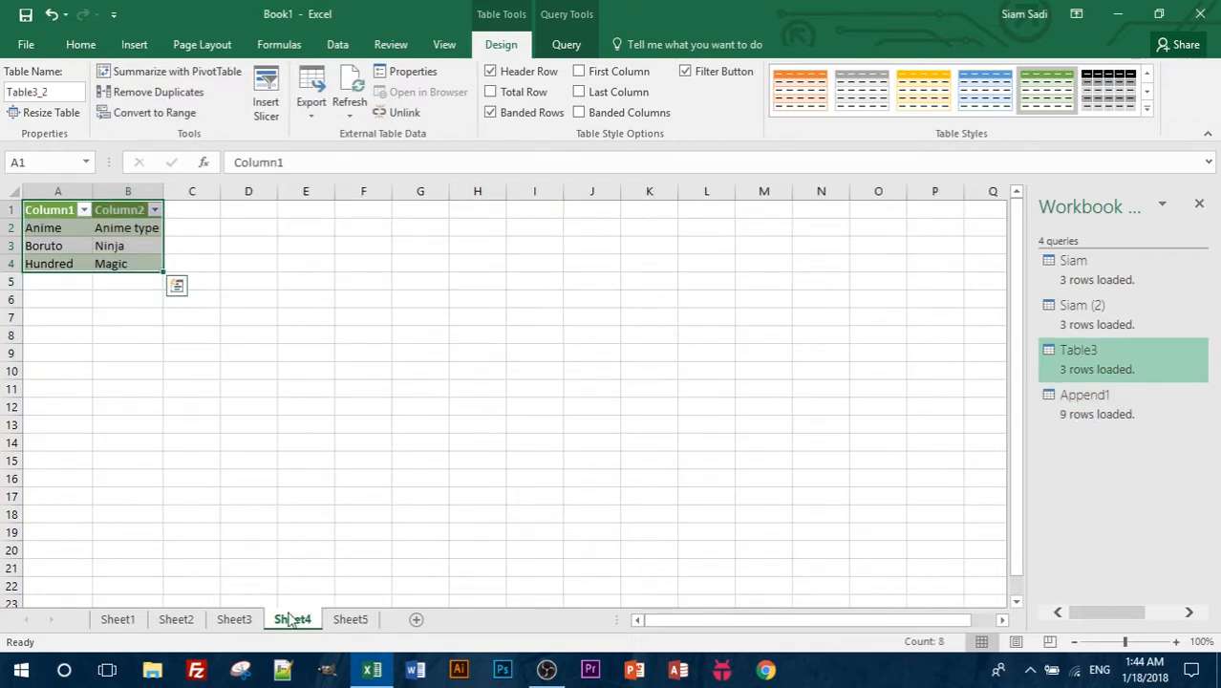